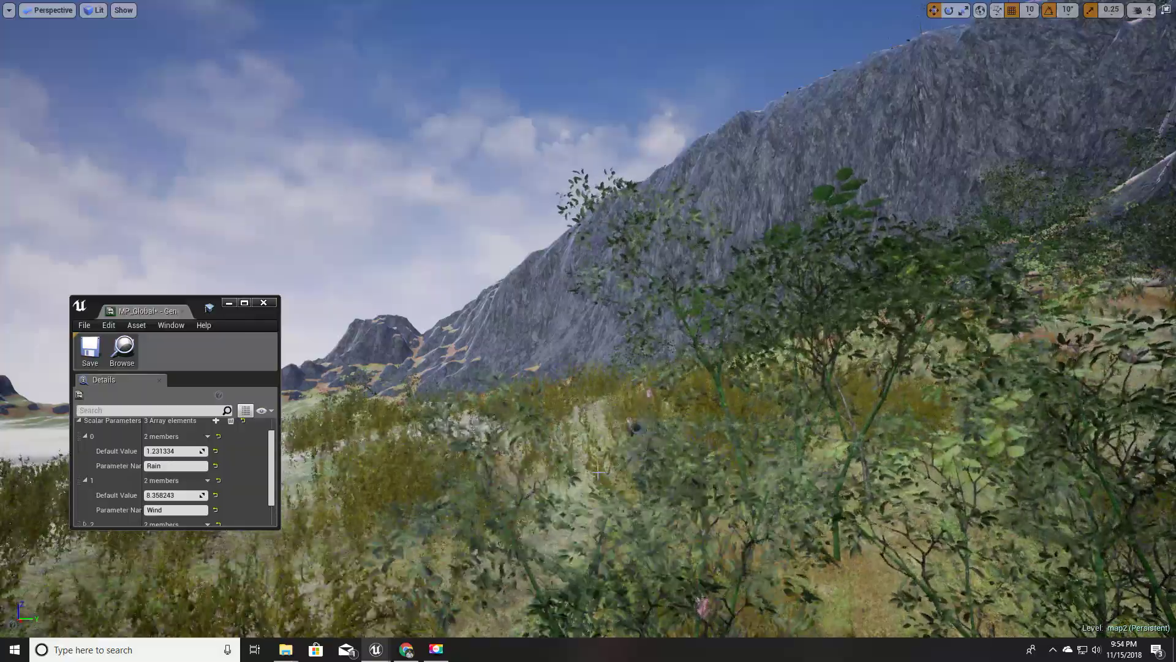
- Lower the default value of the Rain scalar parameter in MP_Global to about 0.898
right_drag(599, 473, 501, 470)
drag(170, 451, 141, 451)
right_drag(490, 469, 527, 481)
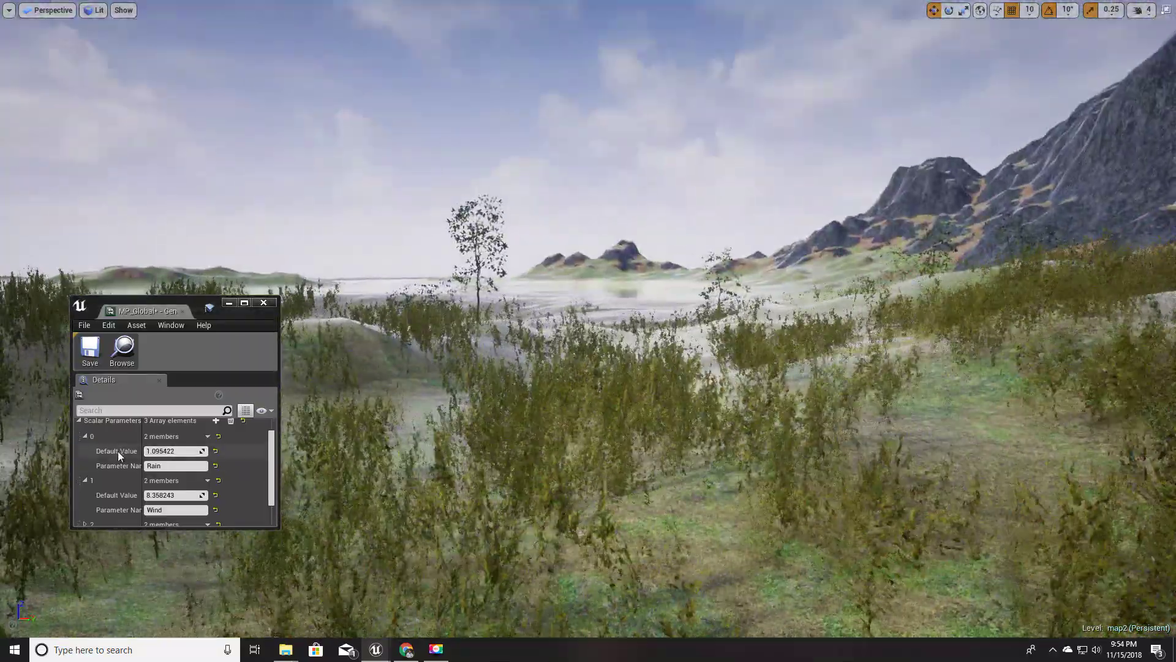
mouse_move(176, 453)
mouse_down()
mouse_move(150, 453)
mouse_move(190, 451)
mouse_move(178, 452)
mouse_up()
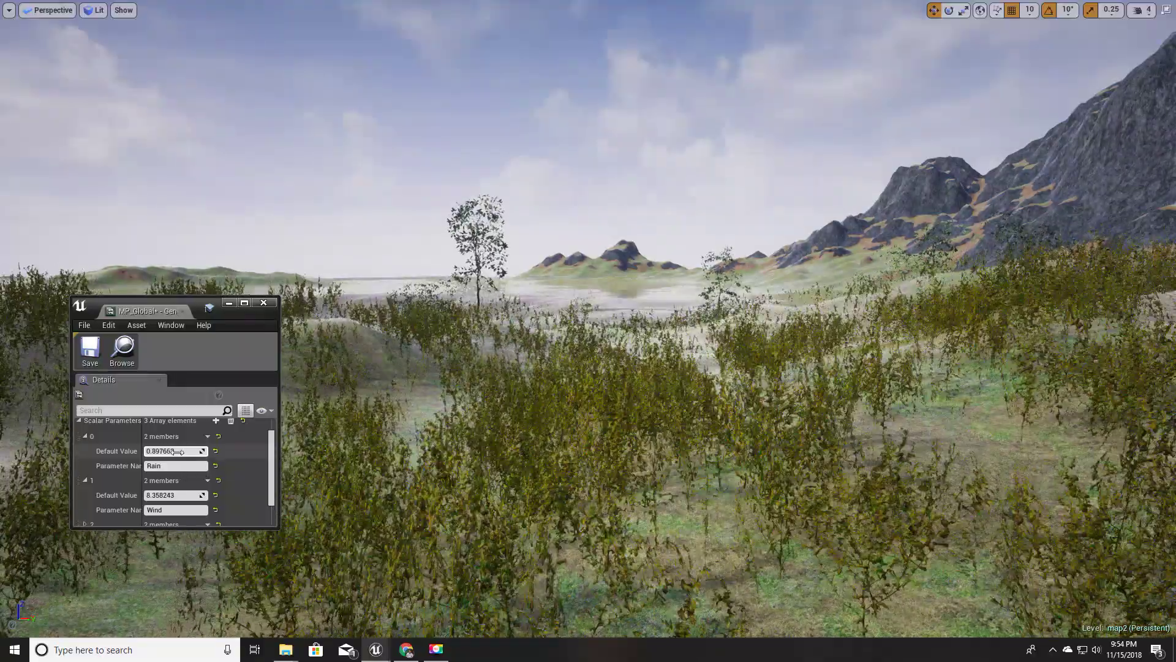
- Set the default value of the Wind scalar parameter to 1 and check the foliage's movement
click(178, 495)
text(1)
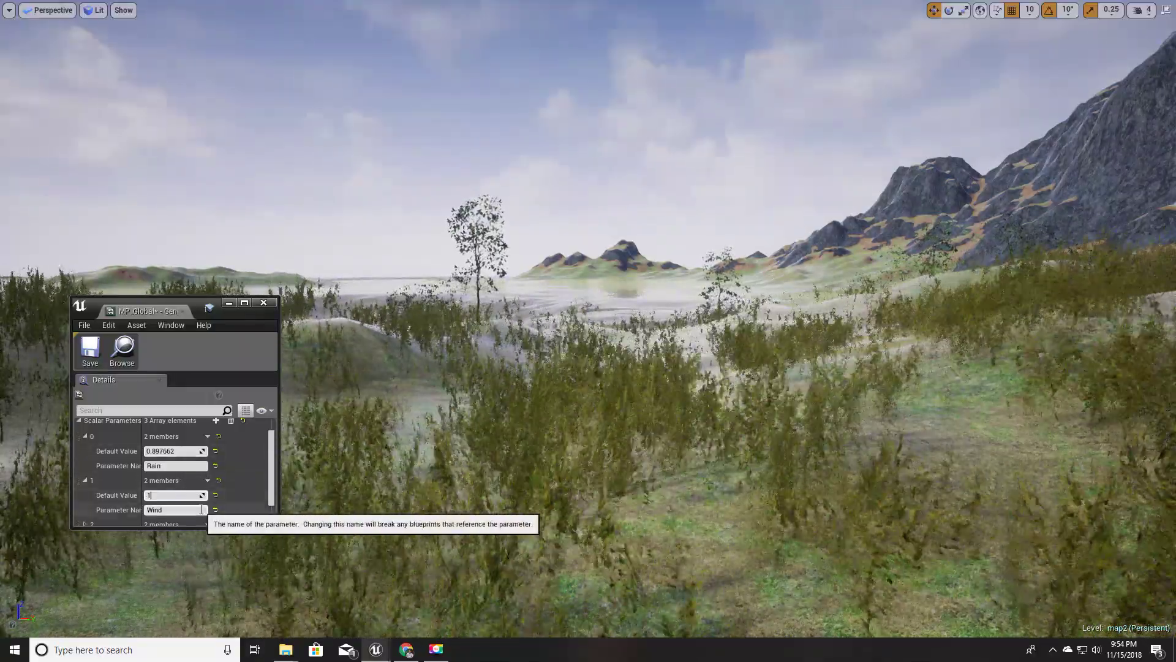
key(Return)
right_drag(429, 429, 613, 423)
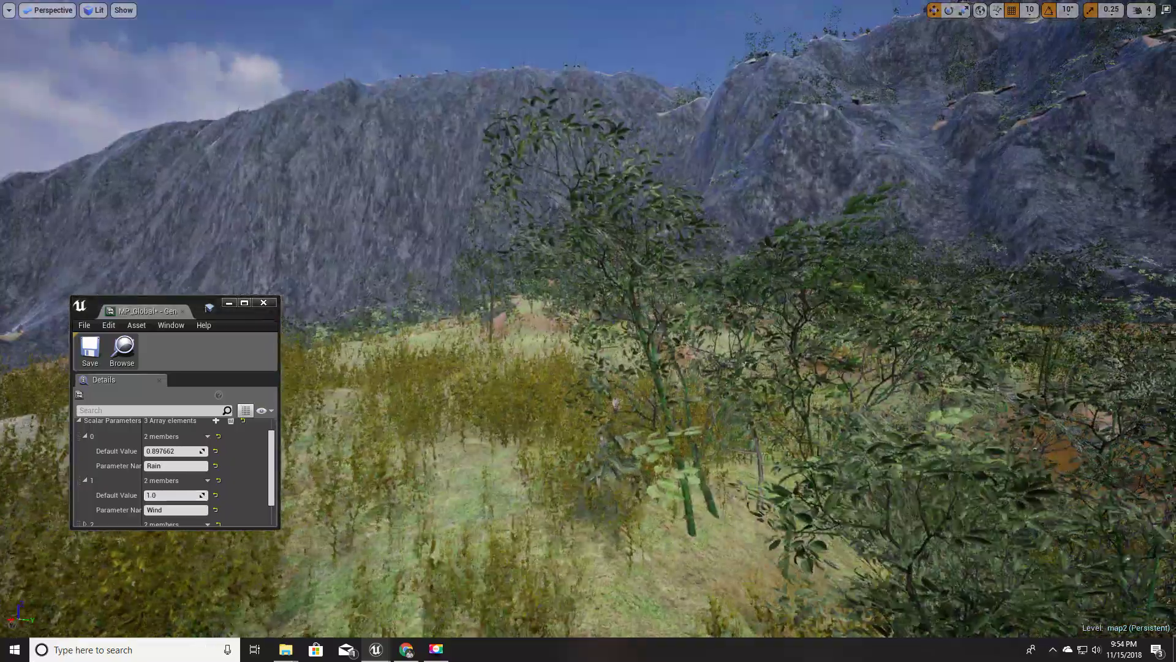
right_drag(285, 550, 343, 533)
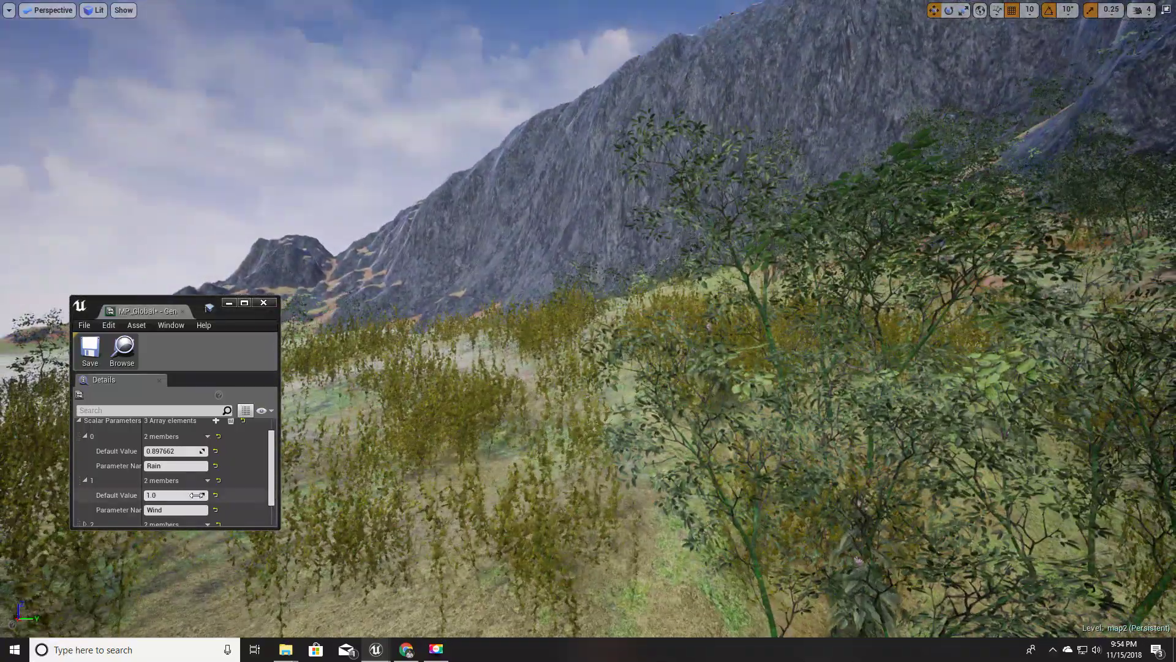
- Raise the Wind parameter's default value to 5 and check how the trees and grass sway
drag(196, 495, 170, 495)
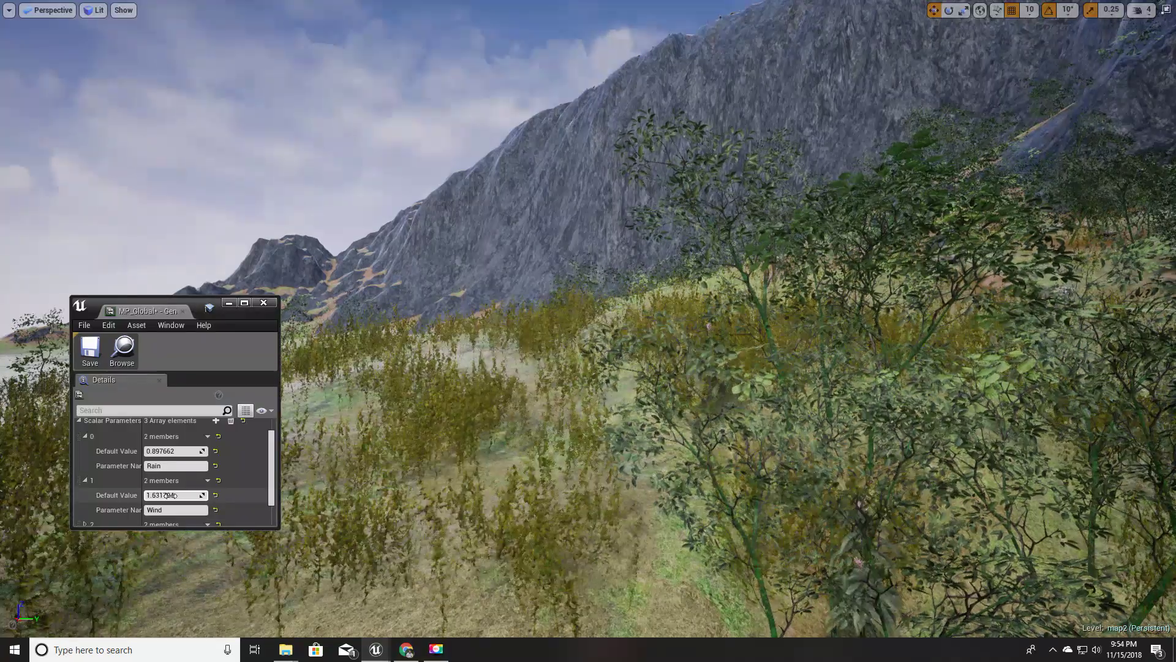
click(170, 495)
text(5)
key(Return)
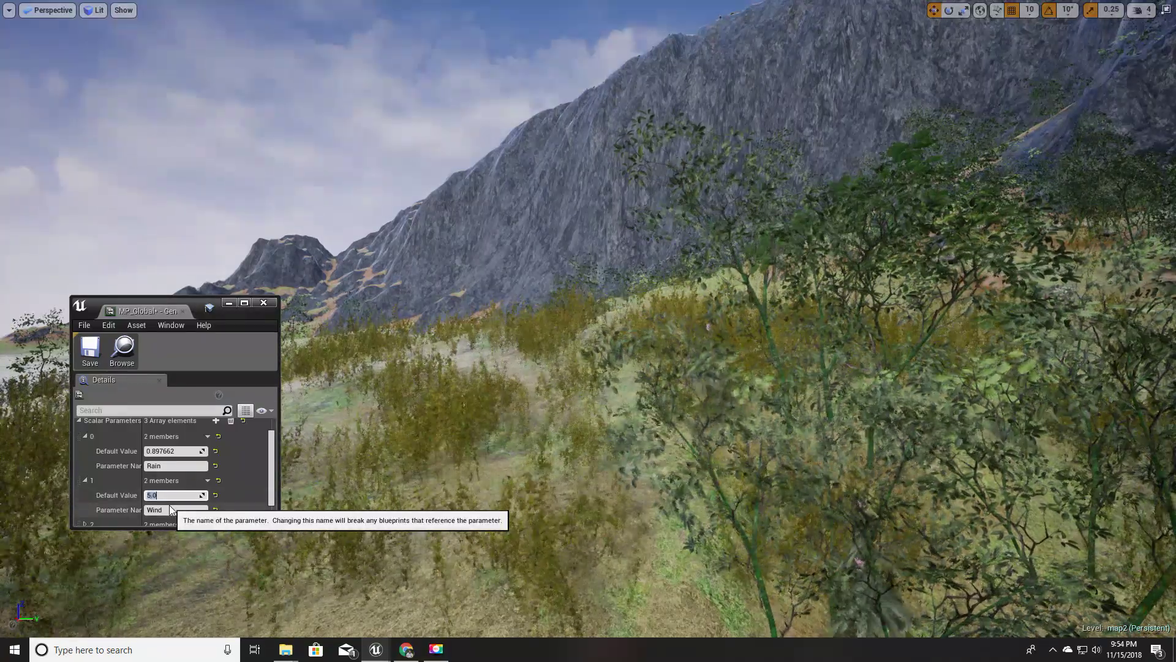
right_drag(343, 527, 330, 510)
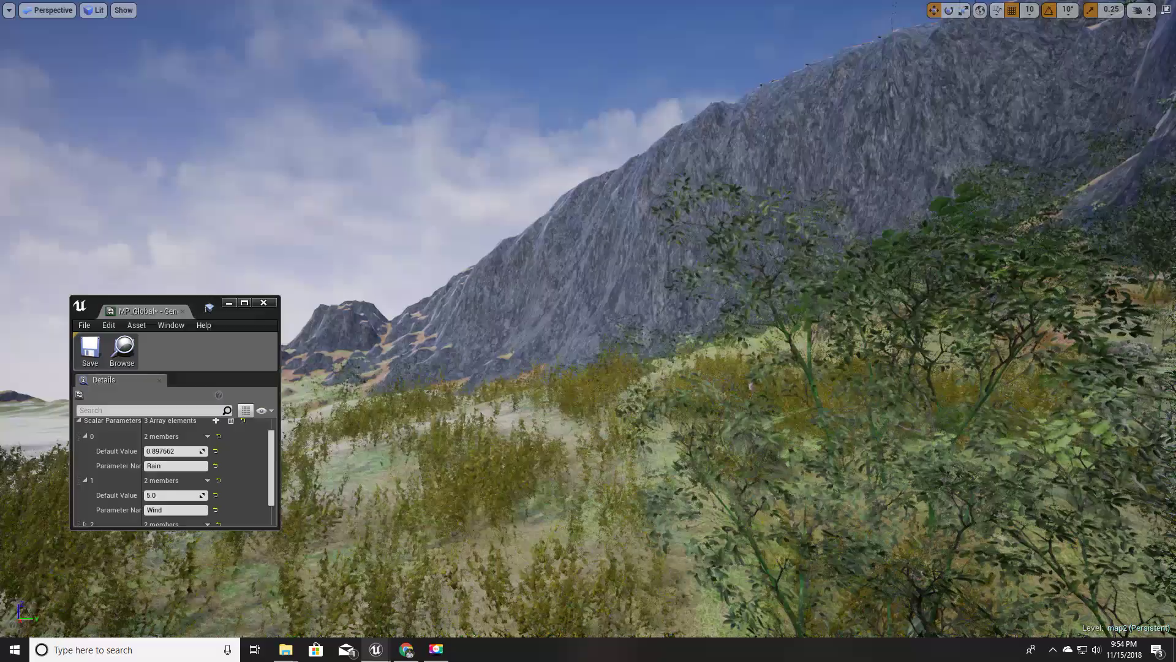
mouse_move(811, 478)
right_down()
mouse_move(839, 500)
mouse_move(809, 466)
right_up()
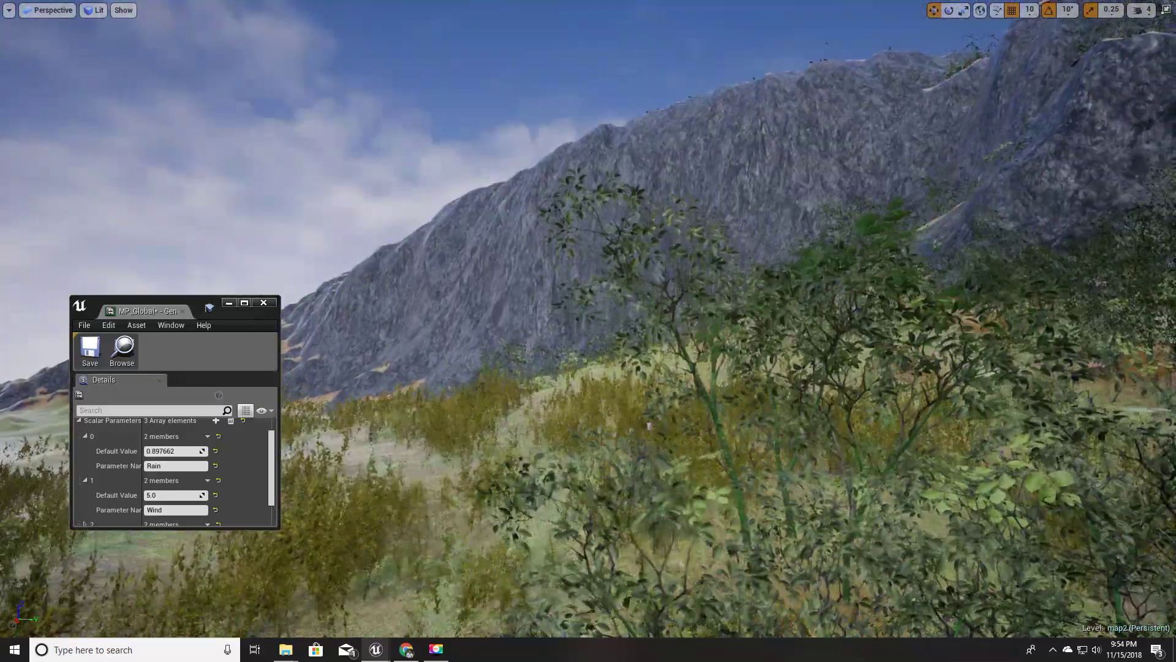
- Try Wind default values of 0, 3, 5 and 10 in turn to compare the foliage motion
click(193, 495)
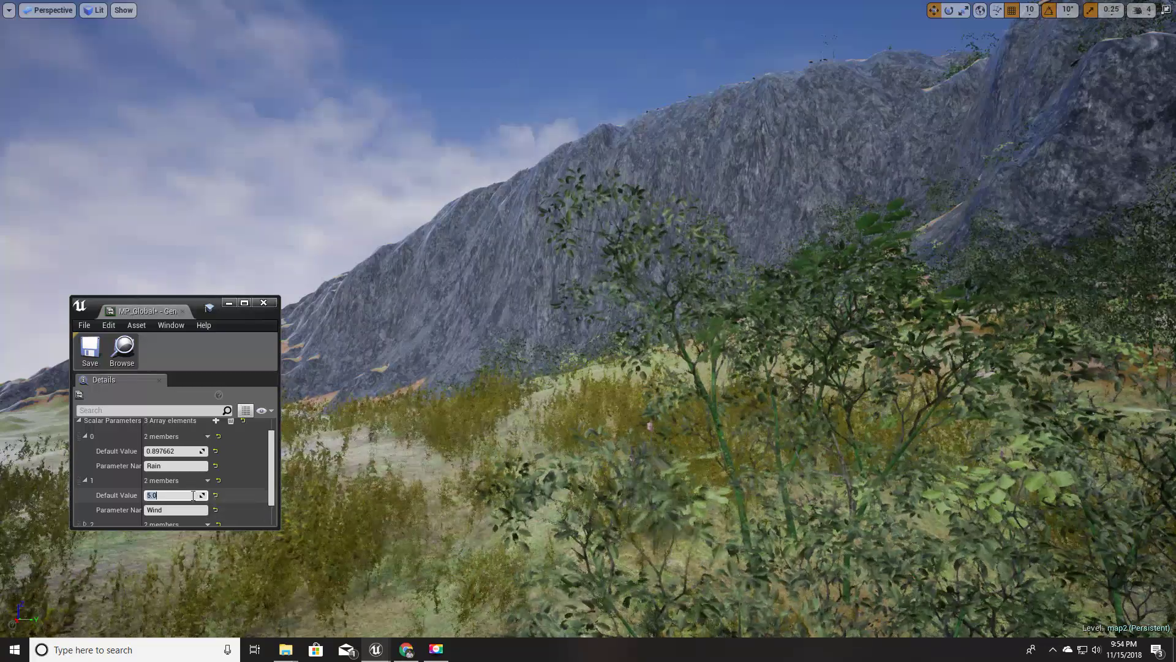
text(0)
key(Return)
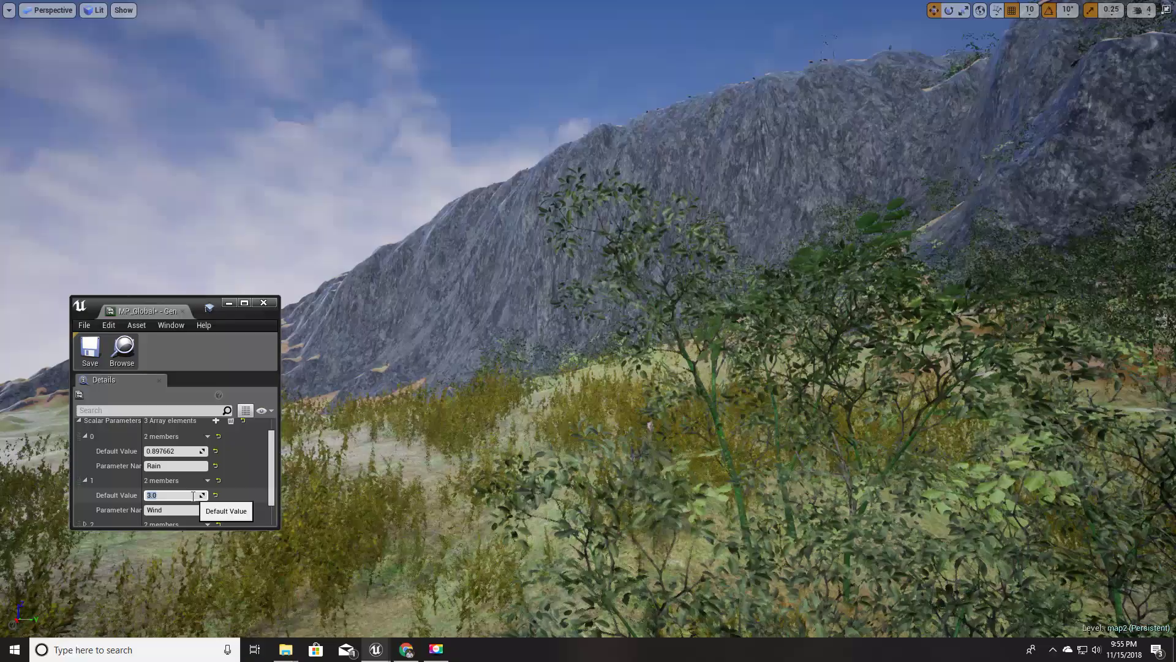
key(BackSpace)
text(5)
key(BackSpace)
text(10)
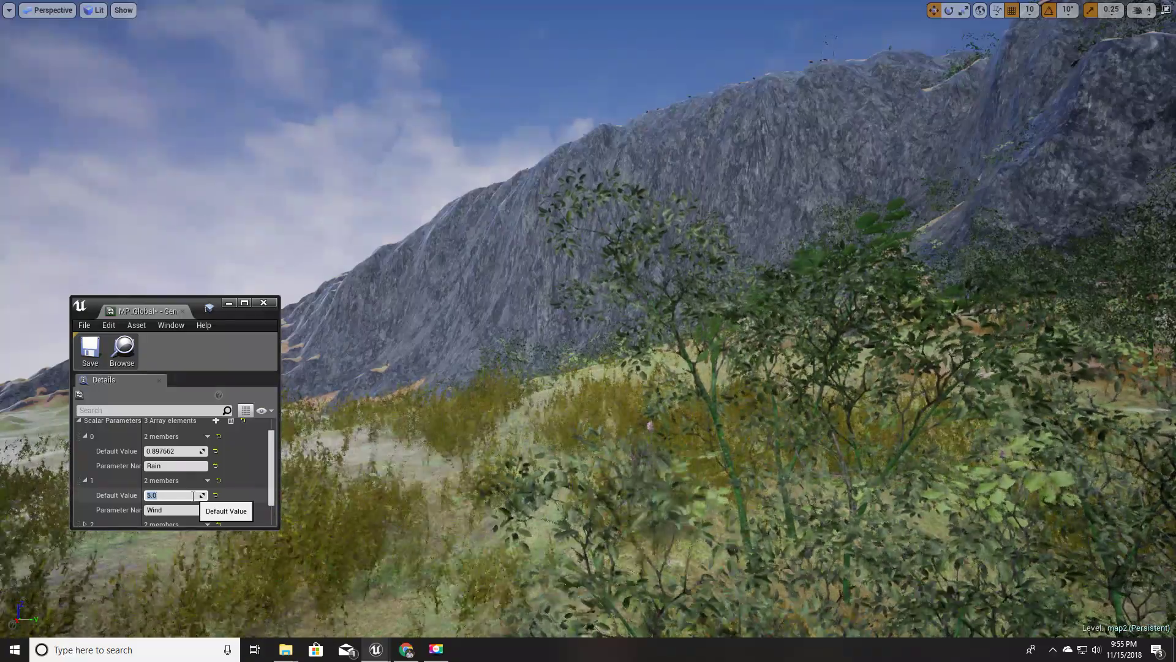
key(Return)
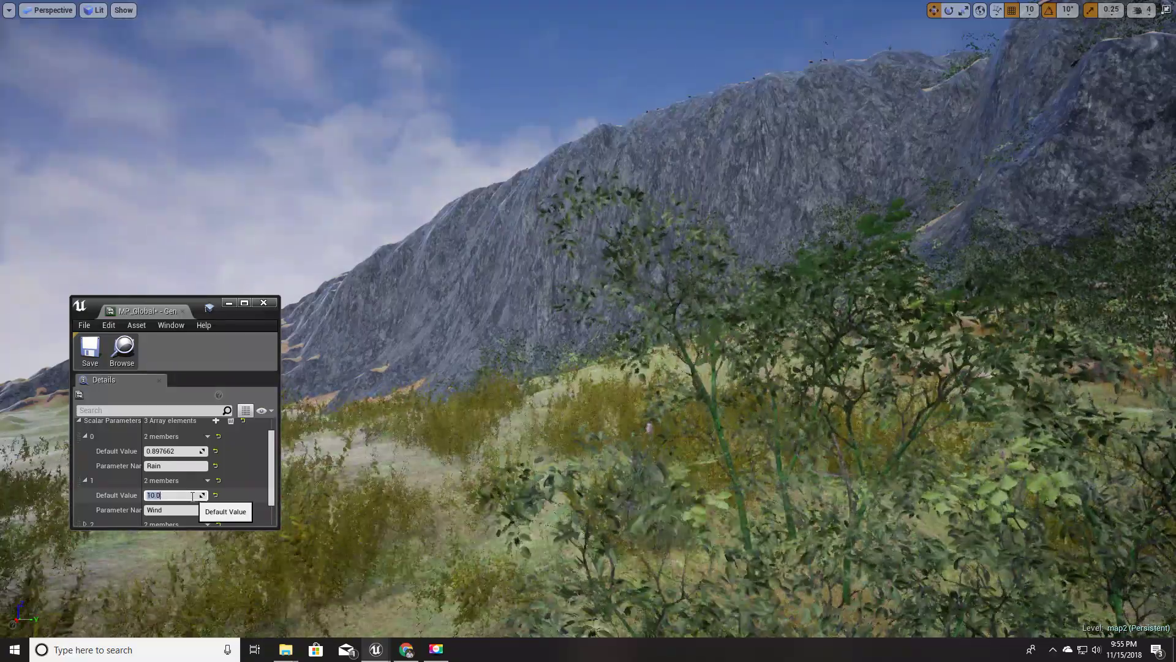
- Set the Wind parameter's default value to 0, close the parameter collection, and leave the full-screen viewport
text(0)
key(Return)
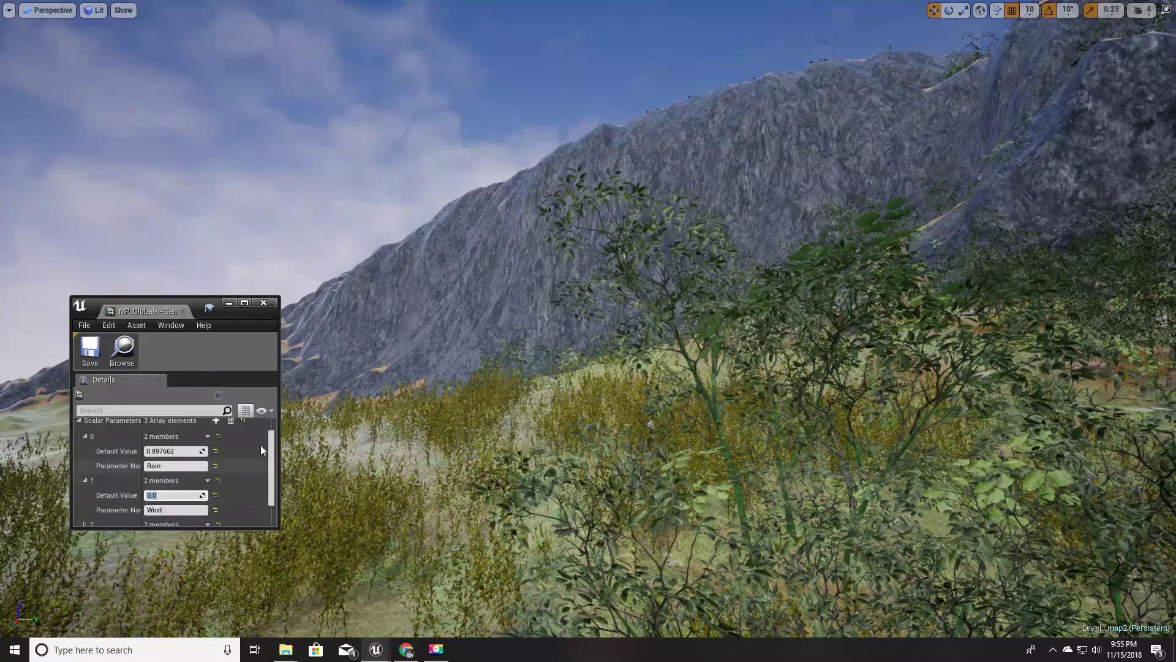
click(266, 300)
right_drag(267, 300, 297, 305)
key(F11)
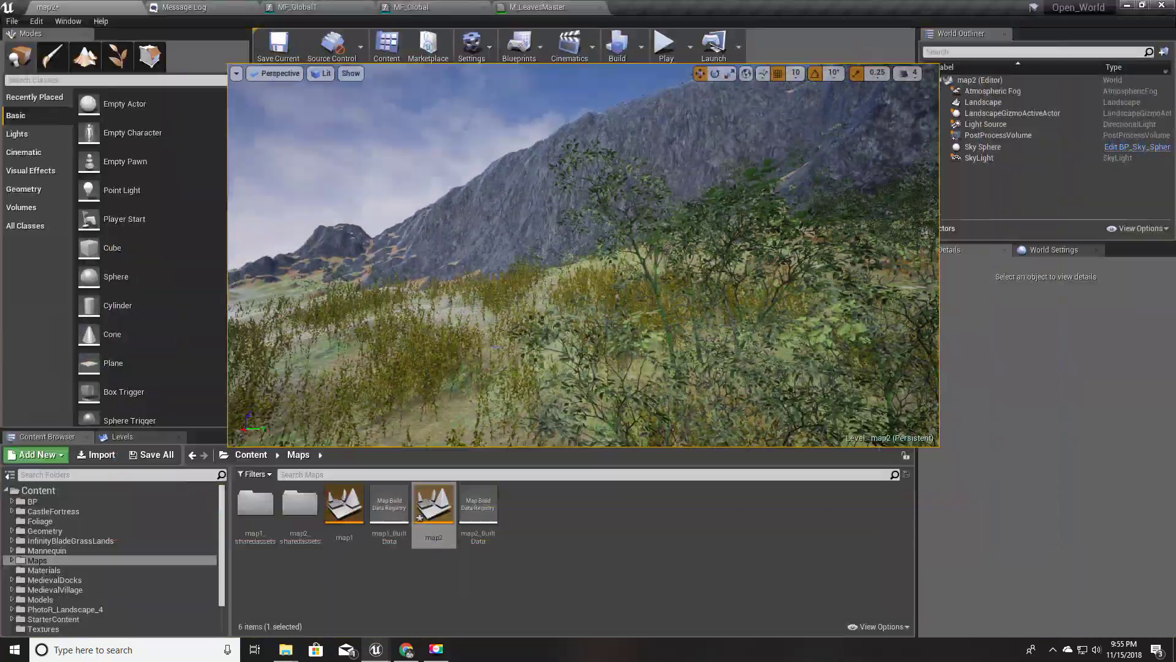
- Switch to the editor of the World project and go to the foliage area of map2
drag(772, 5, 0, 589)
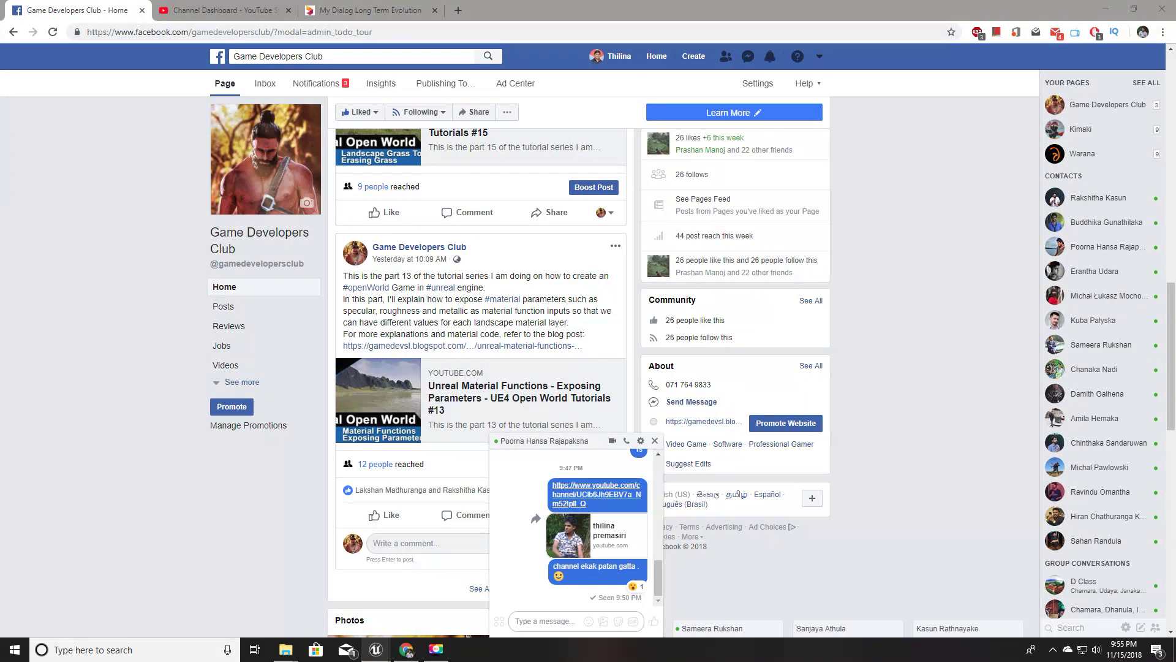
click(1153, 6)
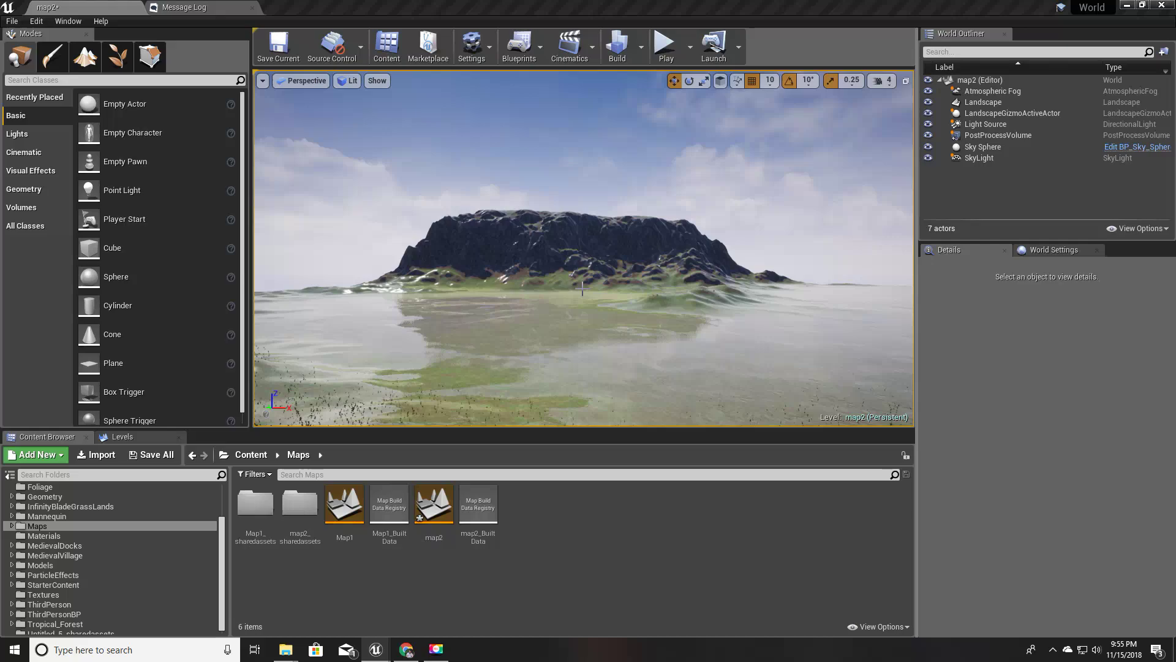
right_drag(582, 288, 791, 287)
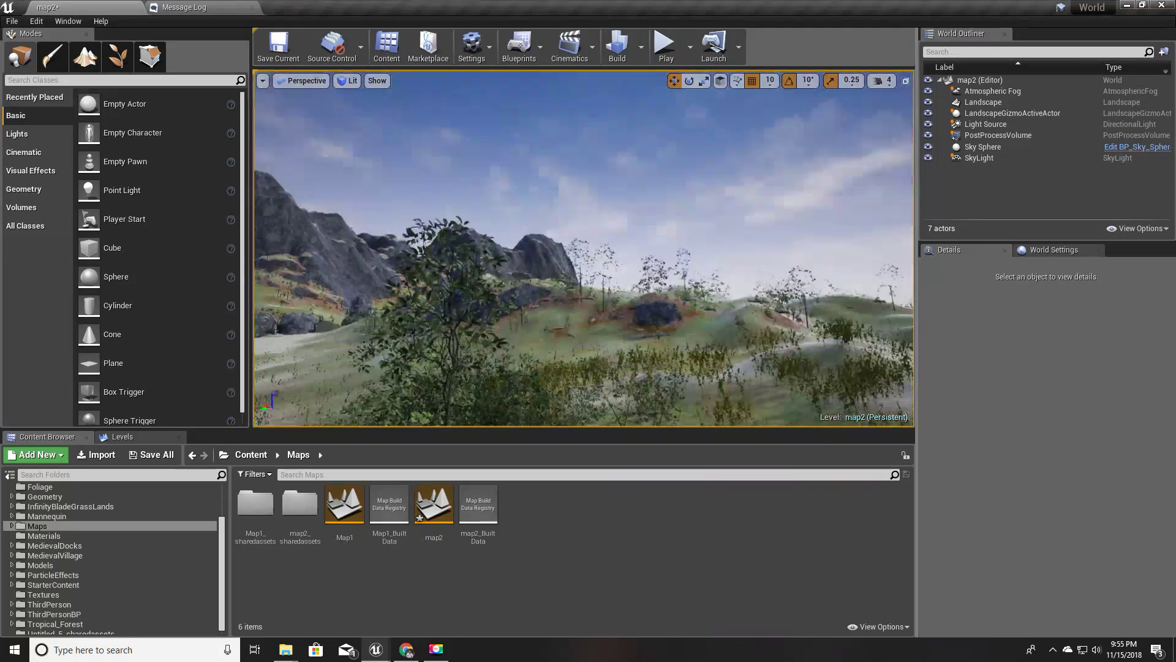
right_drag(647, 263, 638, 301)
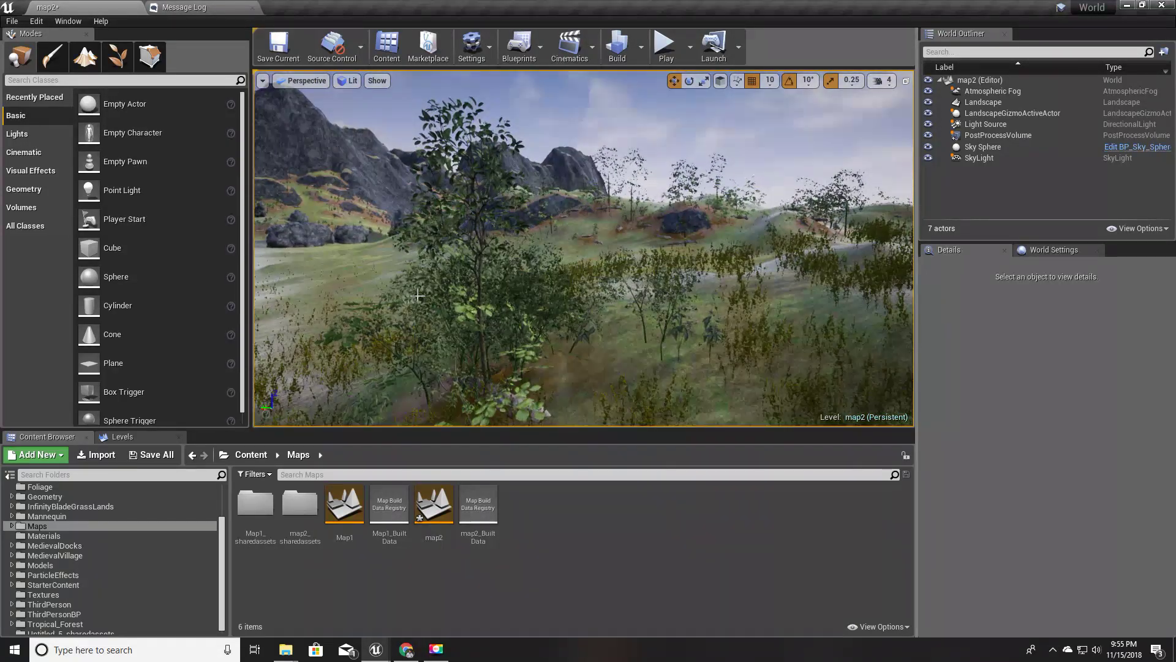
- Open the MF_Global material function from the Materials folder and dock its editor in the main window
click(347, 288)
scroll(1093, 528, down, 5)
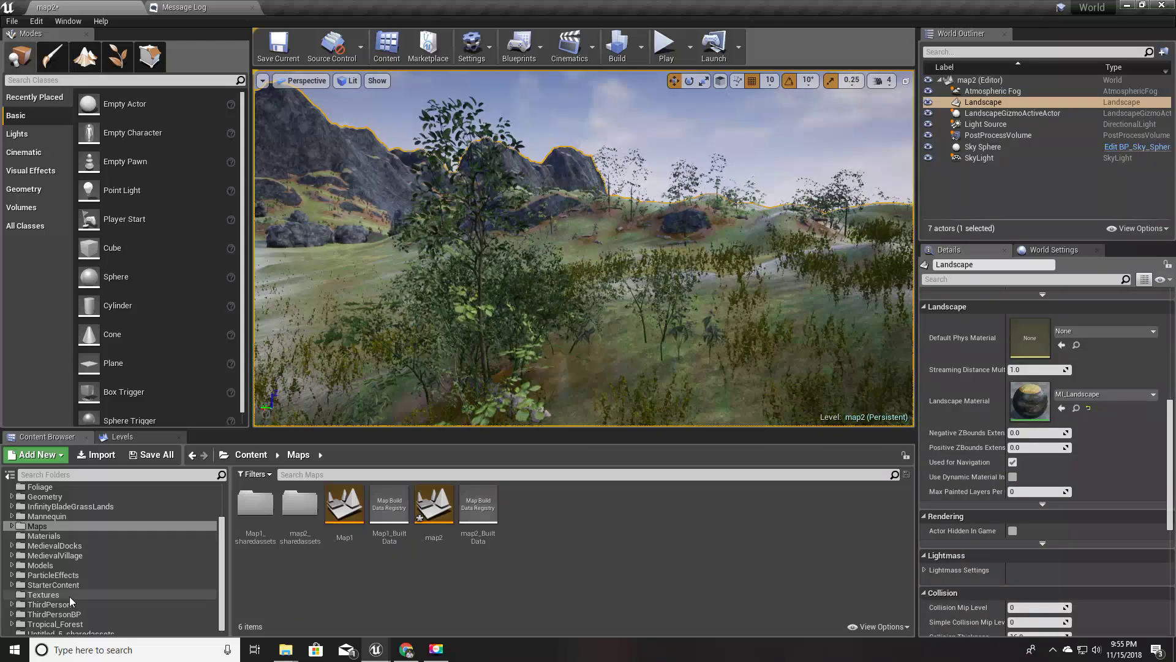
click(52, 537)
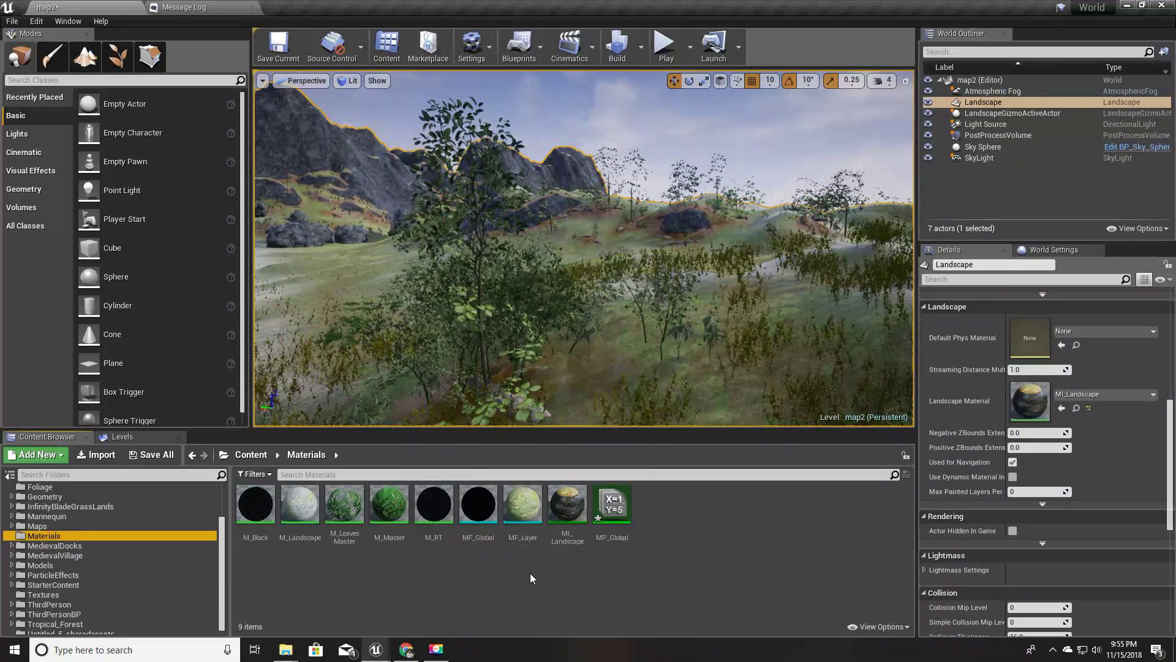
double_click(479, 520)
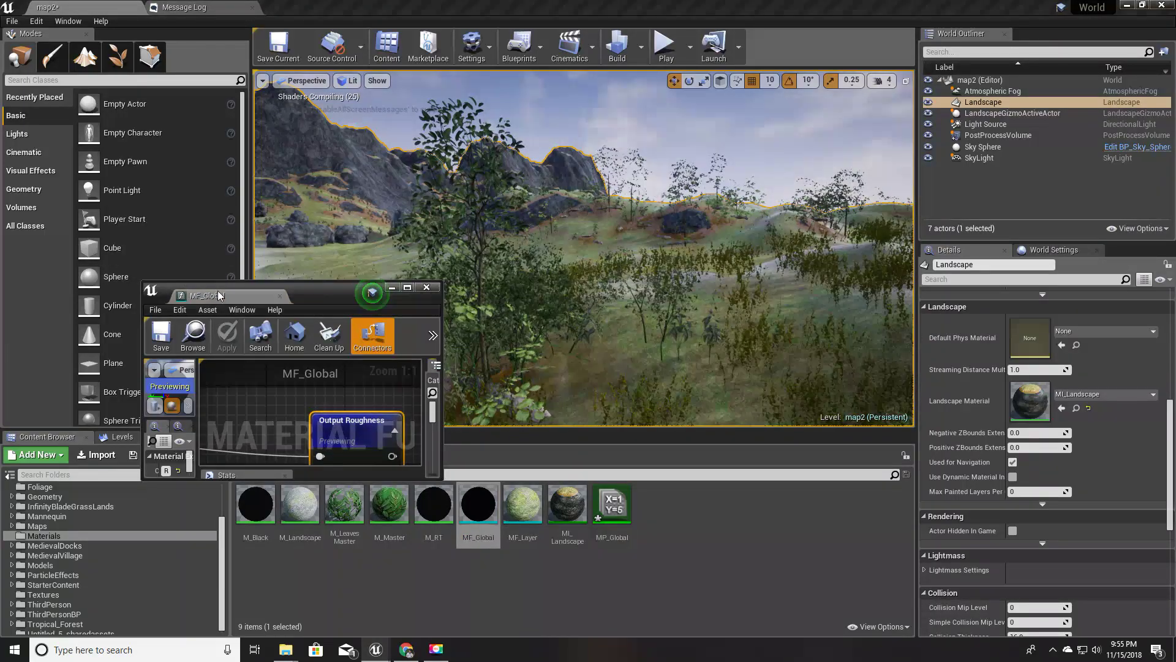
drag(218, 291, 474, 6)
click(95, 8)
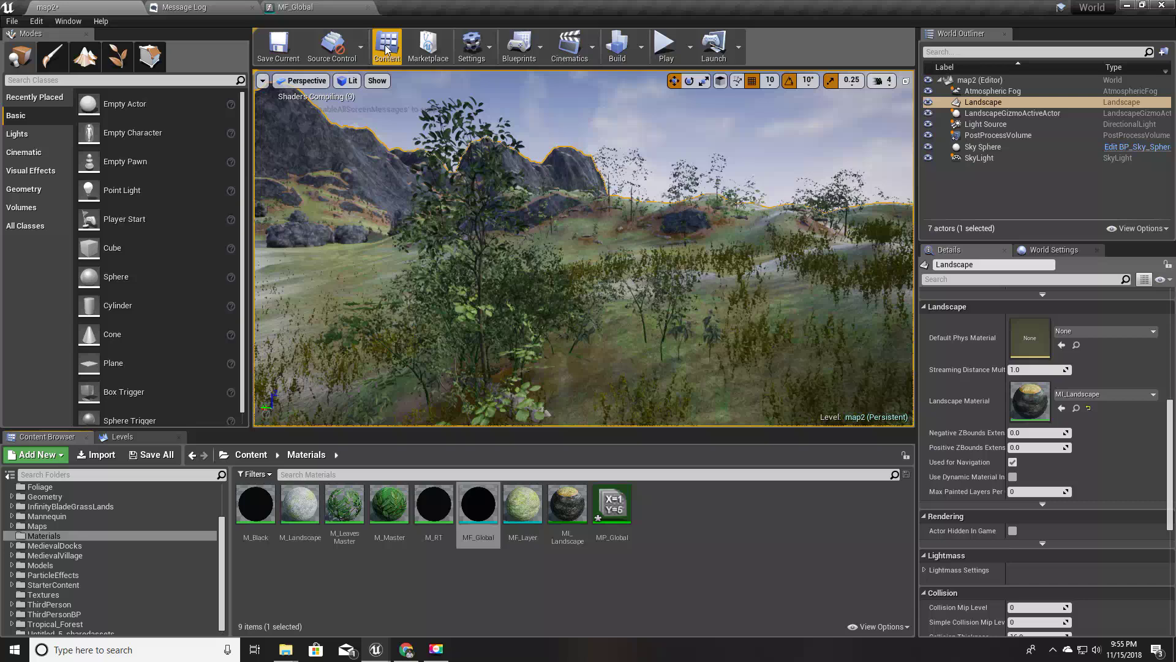
- Examine how the MF_Global graph combines input roughness and the RainLevel parameter into the roughness output
click(308, 6)
scroll(399, 297, down, 4)
right_drag(340, 294, 634, 358)
scroll(572, 365, up, 2)
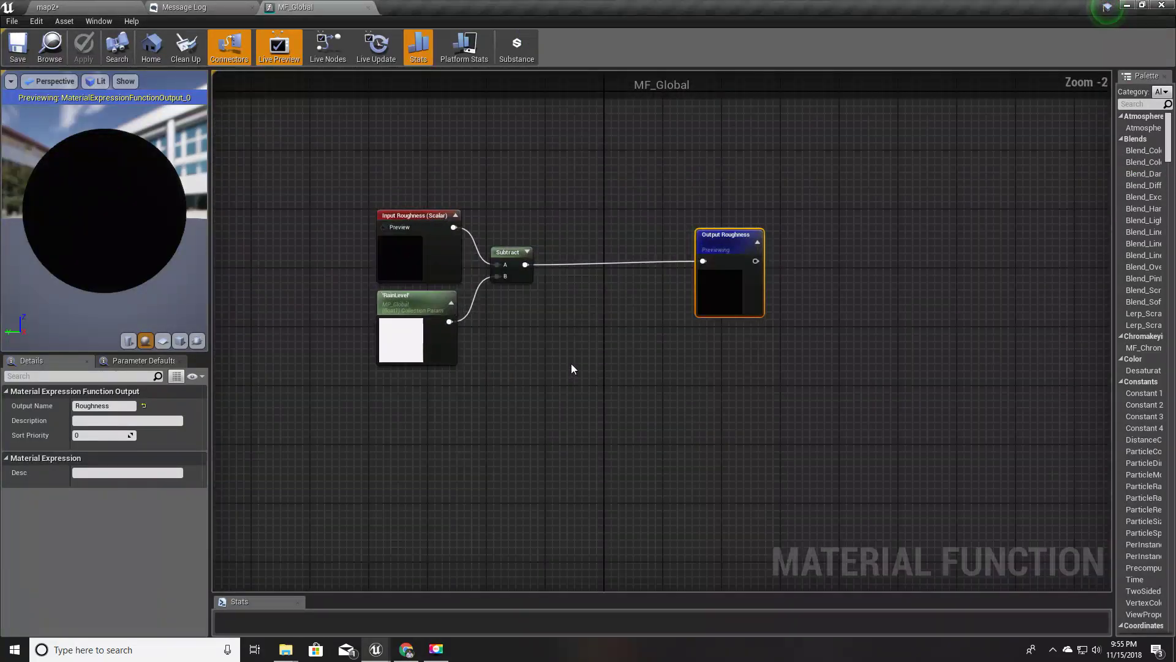
scroll(571, 368, up, 2)
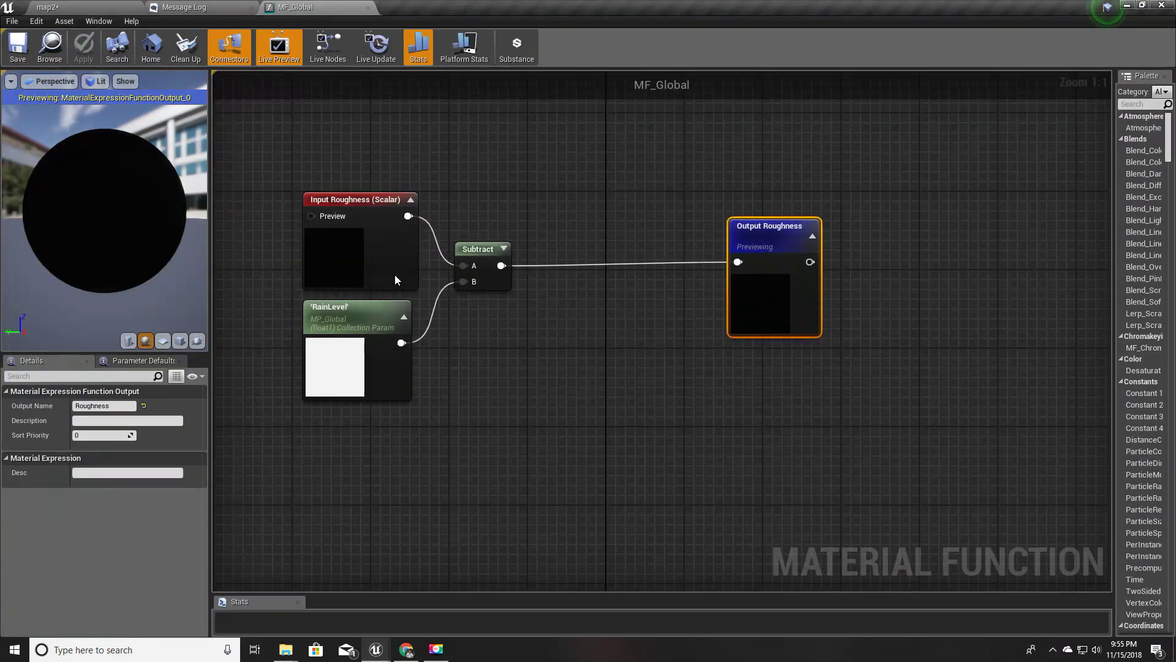
- Open the M_LeavesMaster material from the Materials folder
click(114, 6)
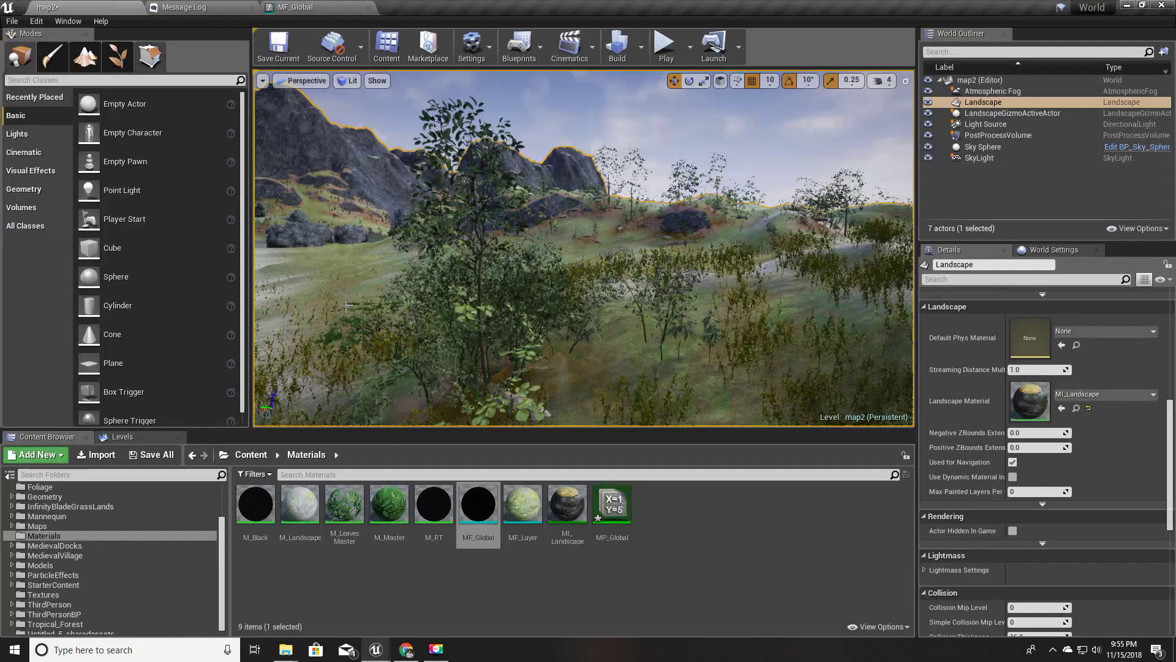
double_click(344, 508)
scroll(543, 354, down, 2)
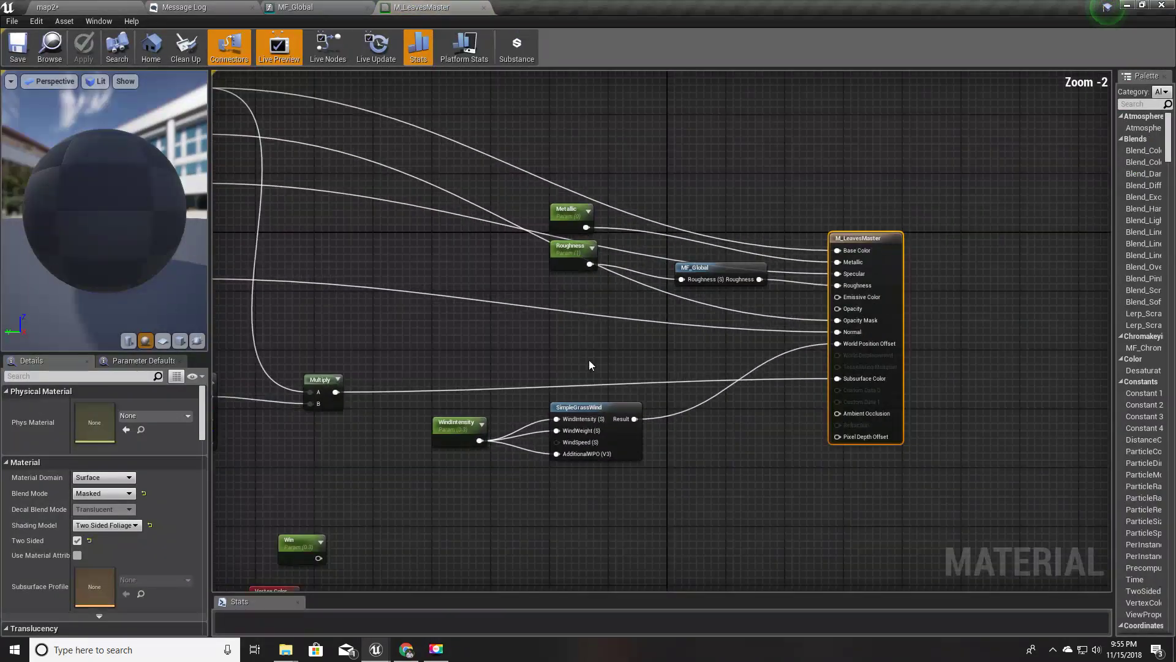
- Inspect the leaves and trees in the map2 level up close
click(129, 7)
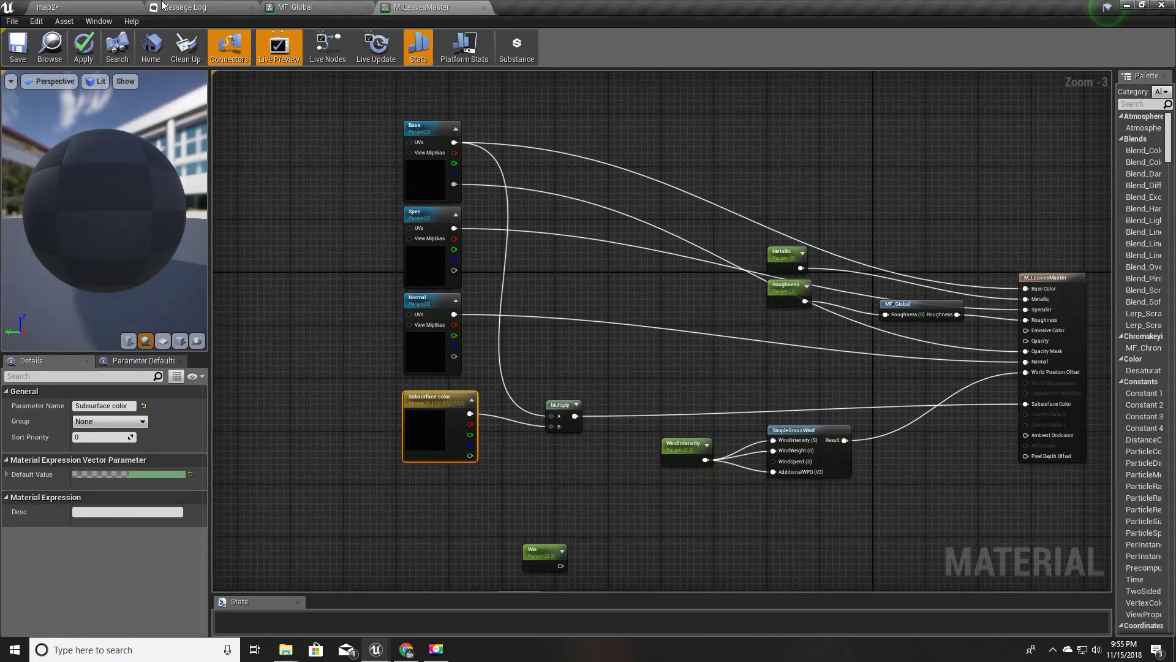
click(101, 7)
scroll(599, 383, up, 2)
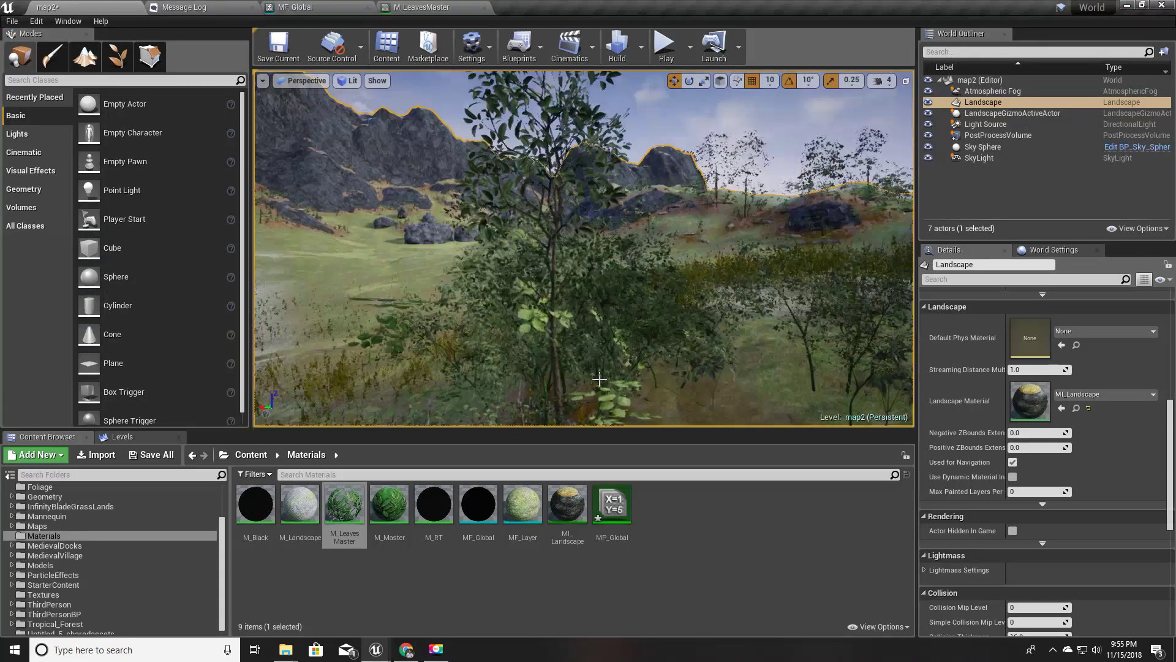
scroll(599, 384, down, 2)
- Examine how the WindIntensity parameter and SimpleGrassWind node drive World Position Offset in M_LeavesMaster
click(422, 6)
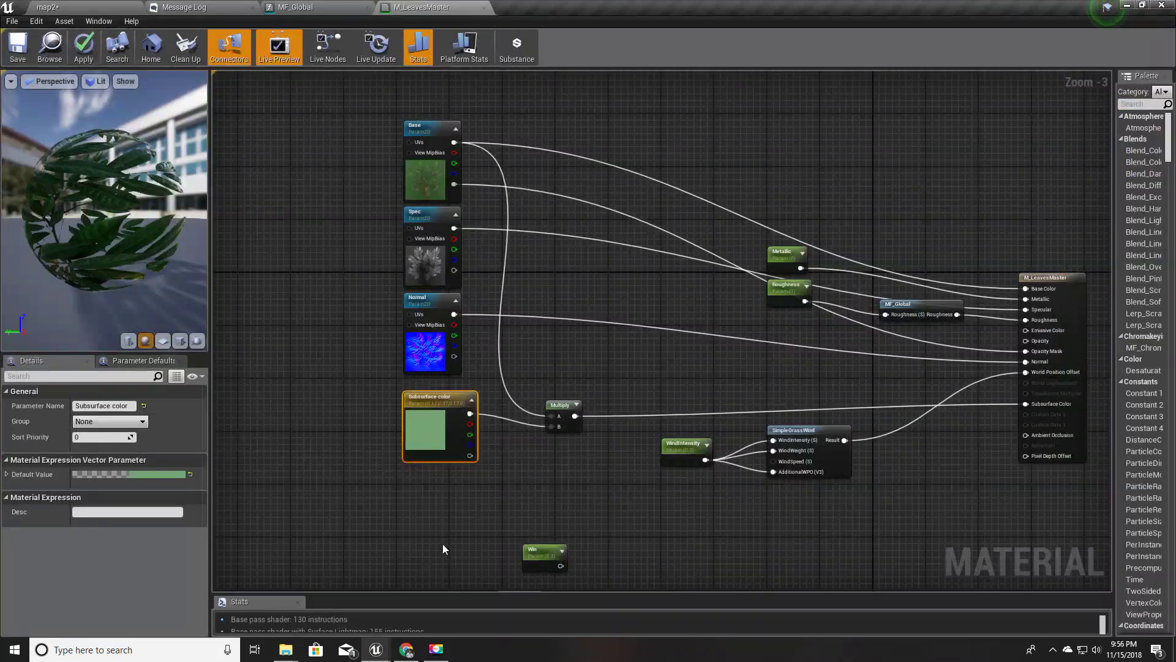
scroll(443, 542, up, 2)
right_drag(650, 360, 544, 438)
scroll(545, 439, up, 1)
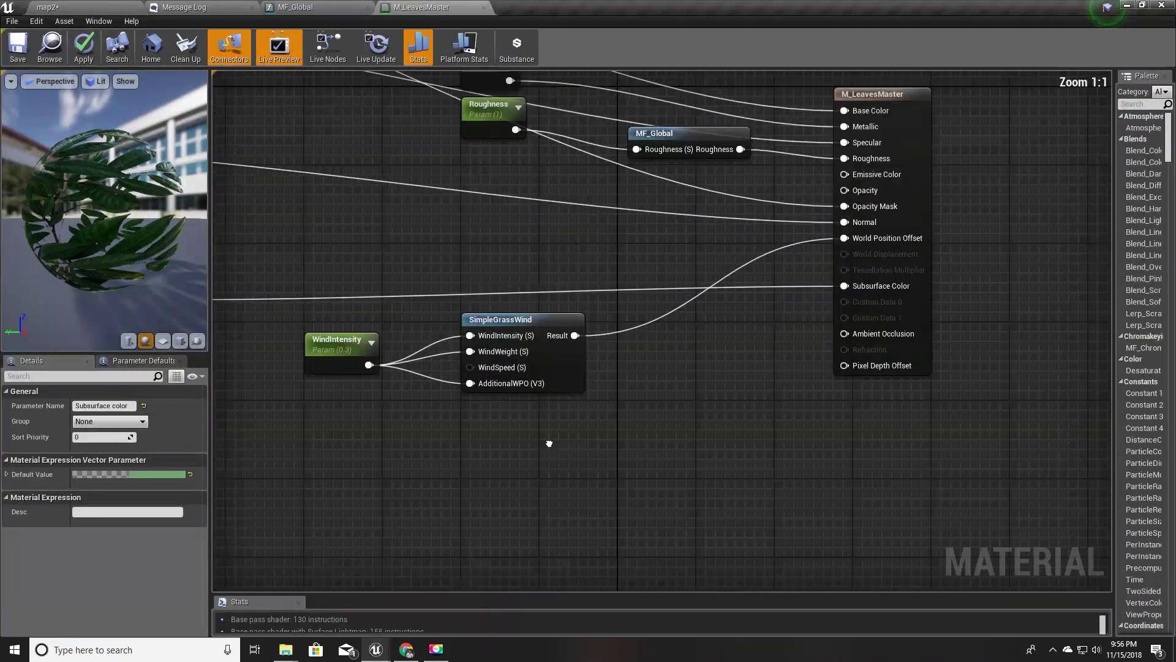
drag(128, 267, 401, 341)
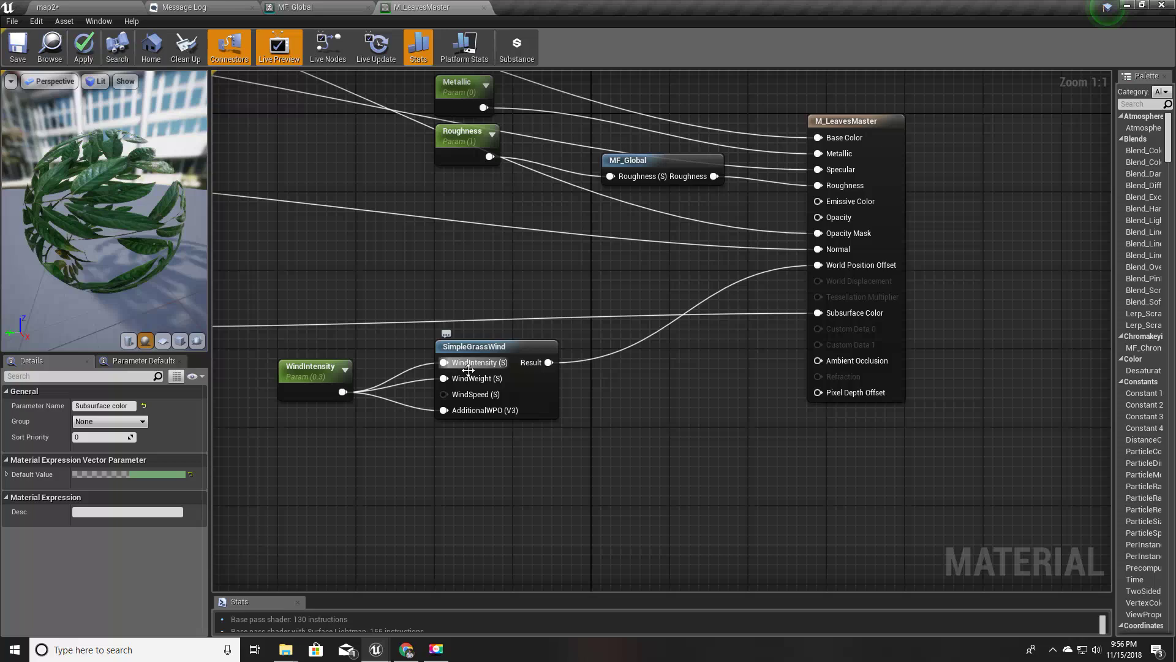
right_drag(468, 370, 507, 512)
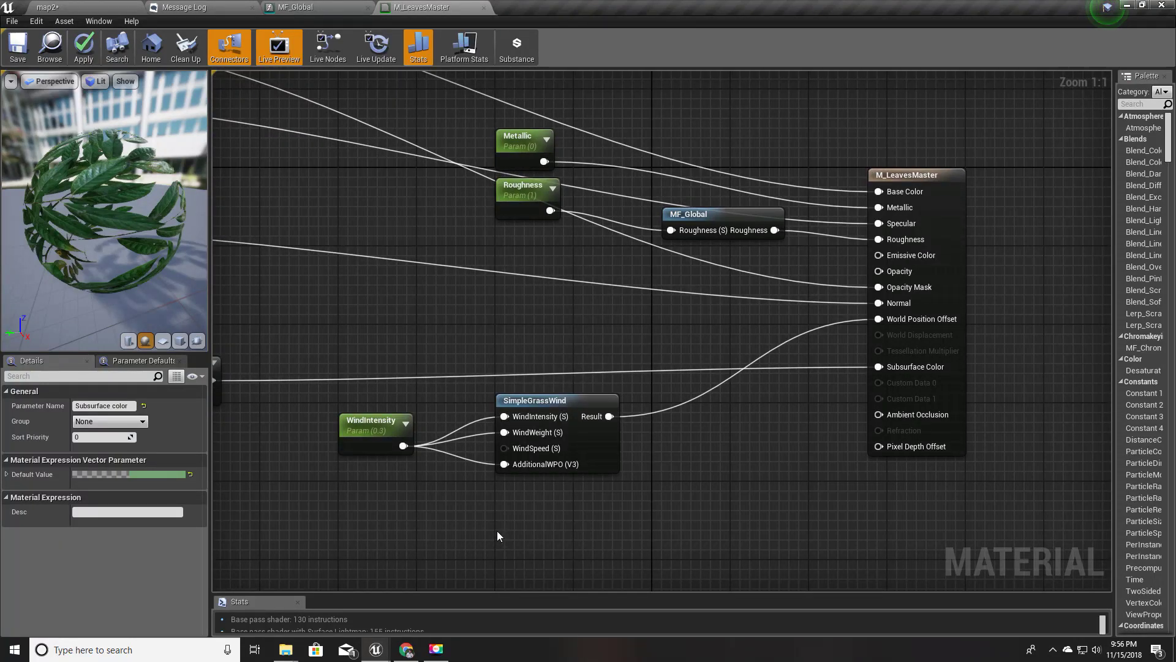
right_drag(499, 534, 587, 529)
mouse_move(450, 428)
mouse_down()
mouse_move(469, 424)
mouse_move(448, 417)
mouse_up()
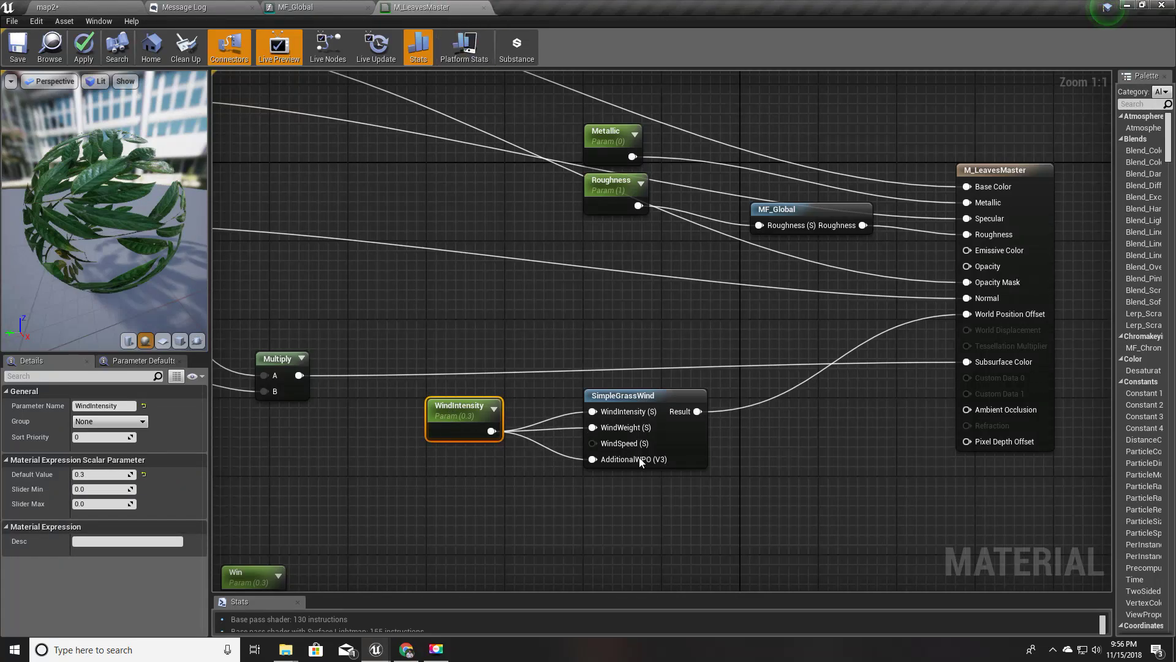
right_drag(775, 533, 712, 501)
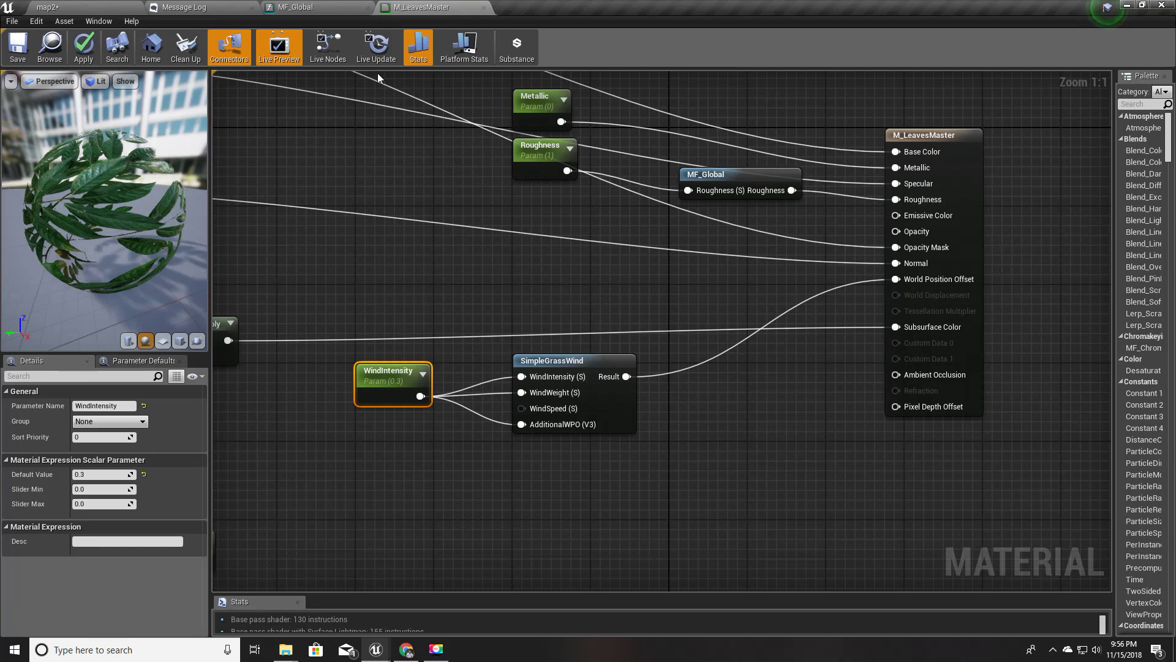
click(310, 6)
right_drag(470, 406, 499, 336)
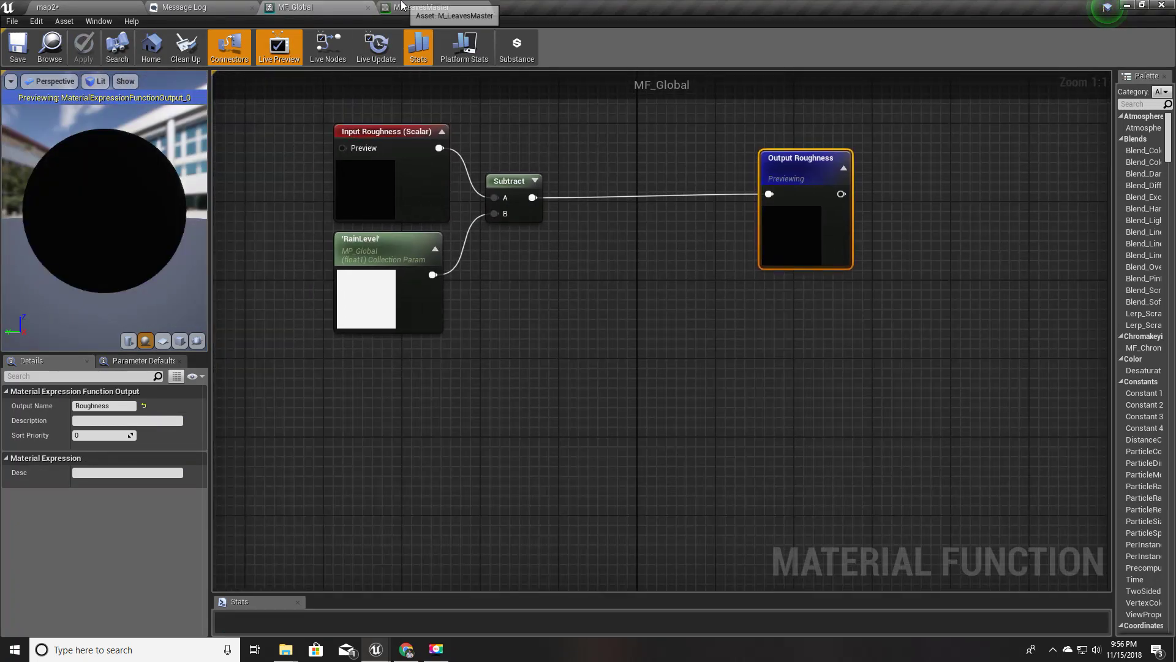
click(429, 7)
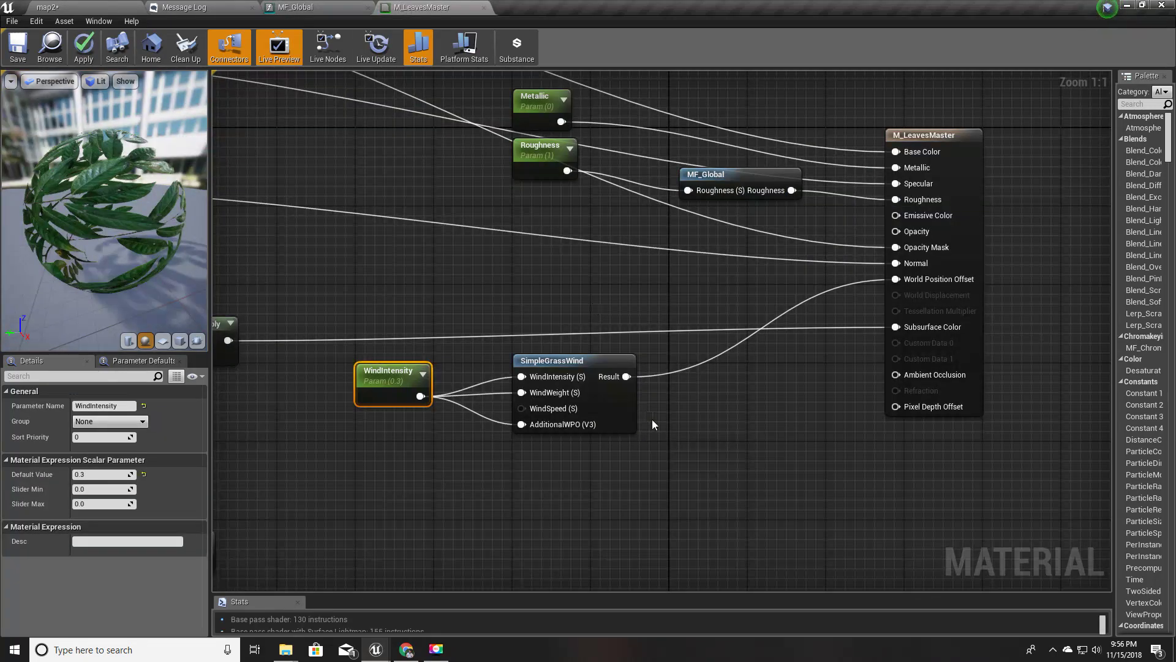
- Open the MP_Global parameter collection from the Materials folder and add a second scalar parameter named WindIntensity
click(85, 6)
double_click(613, 526)
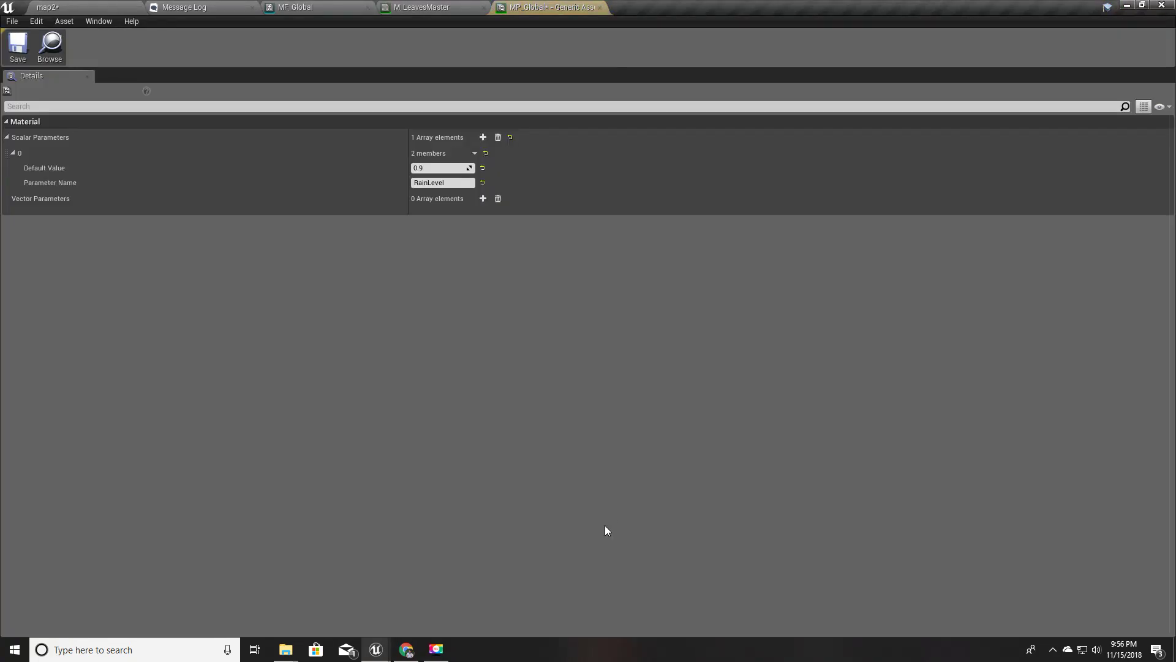
click(483, 137)
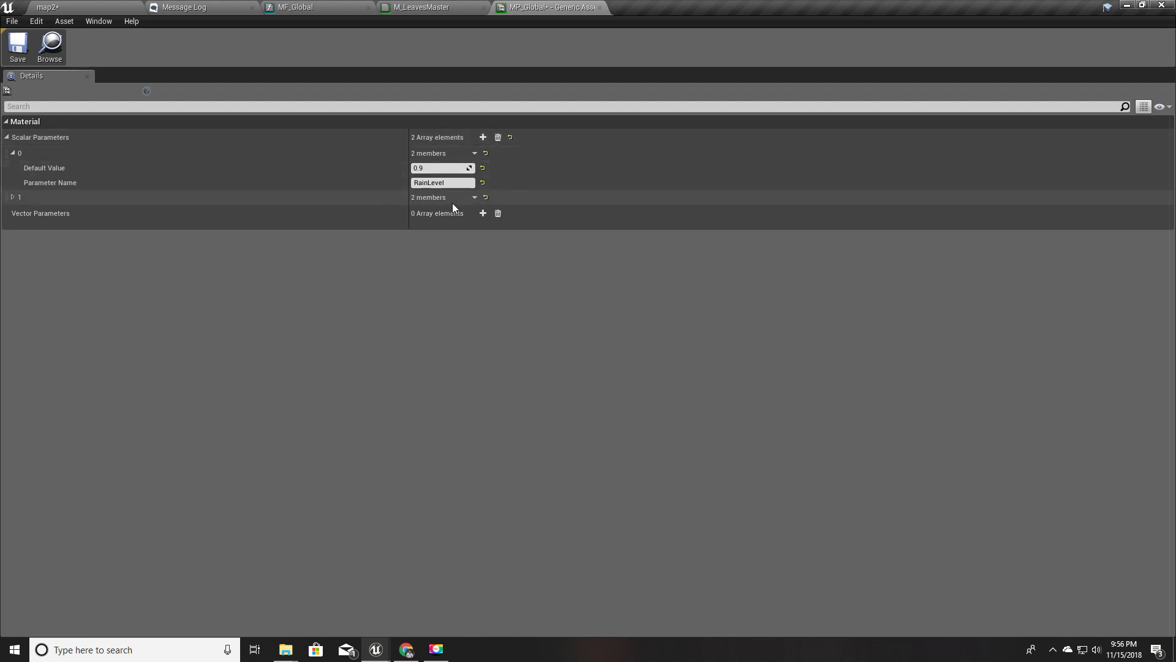
click(14, 196)
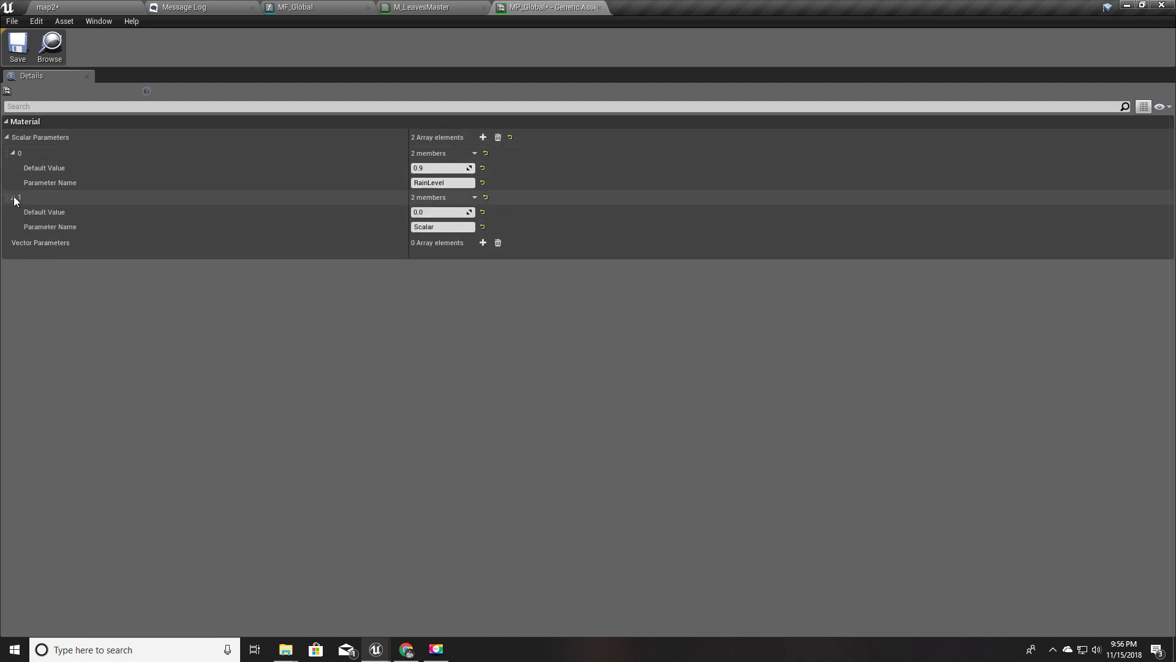
click(447, 228)
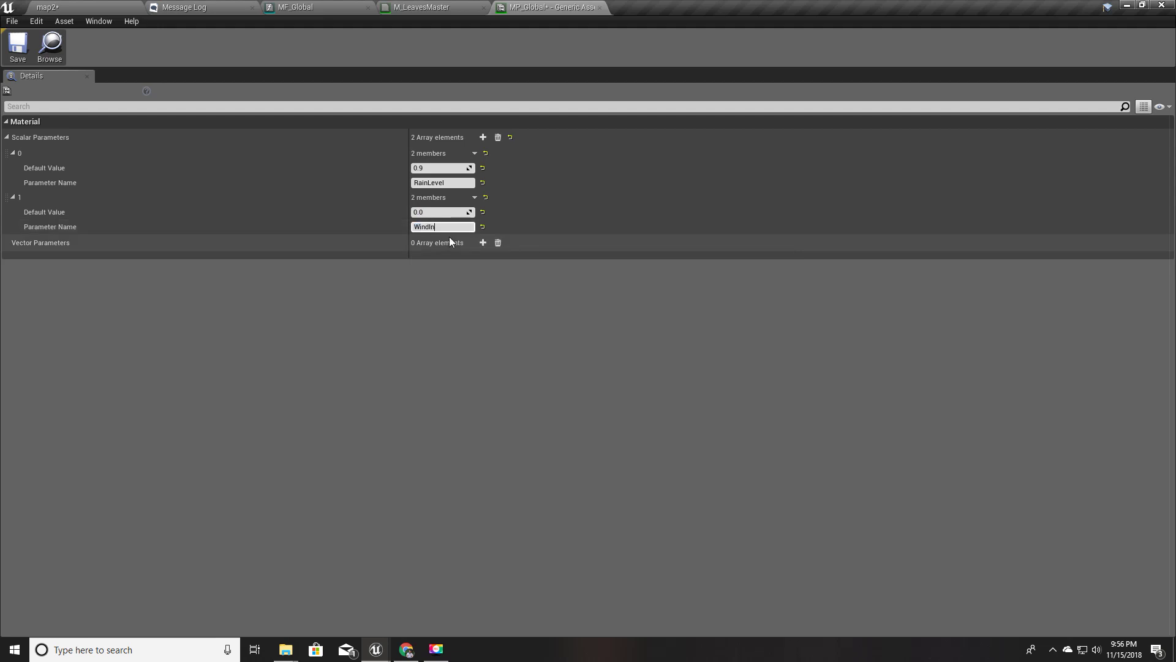
key(Return)
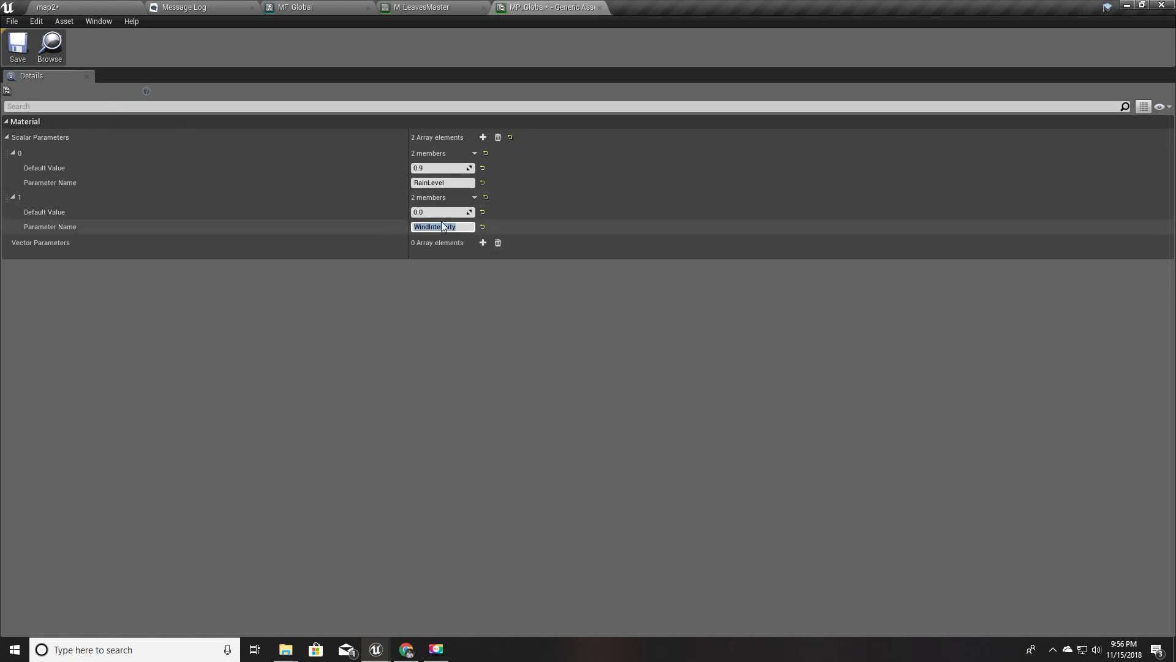
- Set the default value of WindIntensity to 1.0 and save the MP_Global collection
click(437, 213)
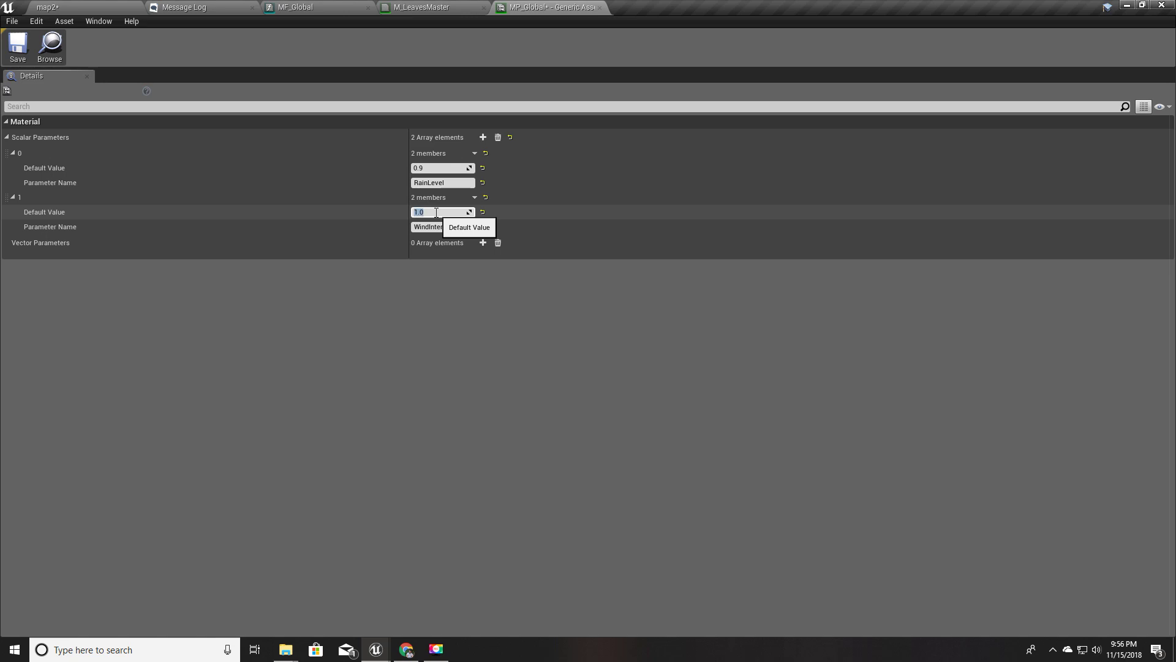
click(18, 47)
click(50, 47)
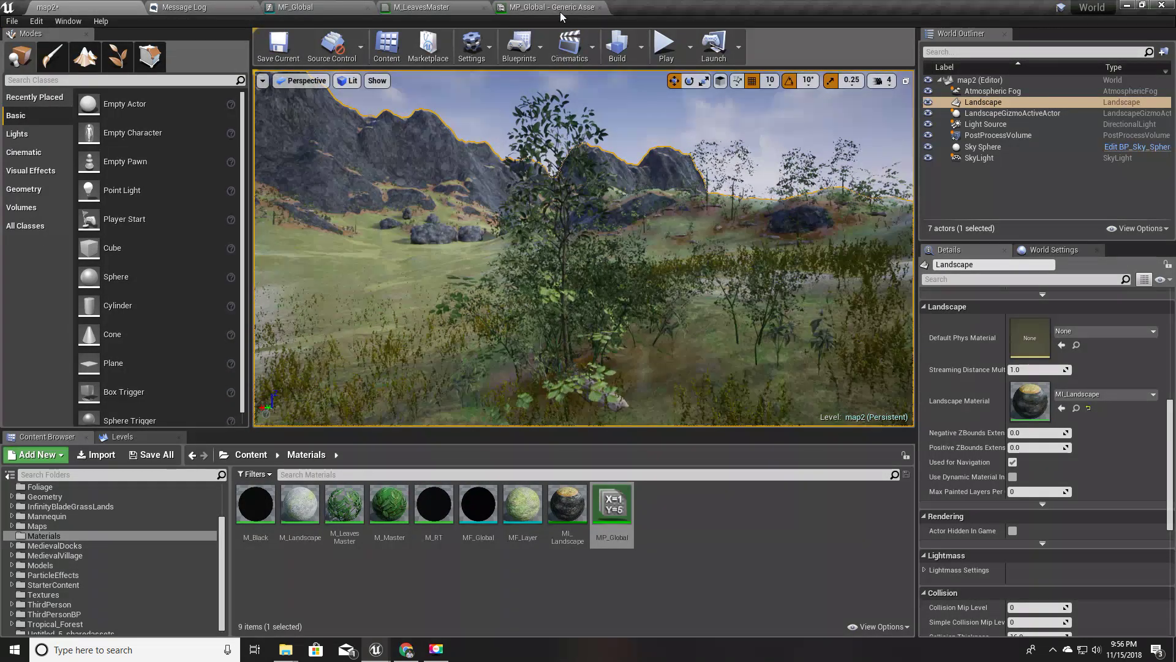
- Add a SimpleGrassWind node to the MF_Global graph in the empty area beneath the RainLevel node
click(318, 8)
right_drag(443, 423, 483, 329)
right_click(499, 362)
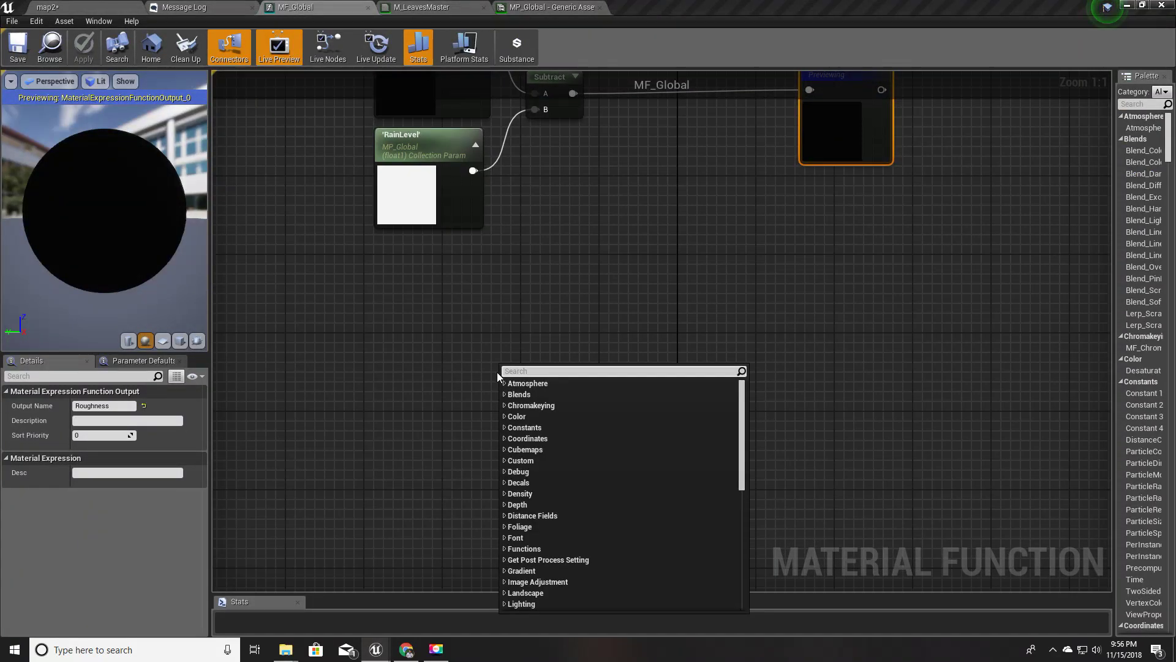
text(simple)
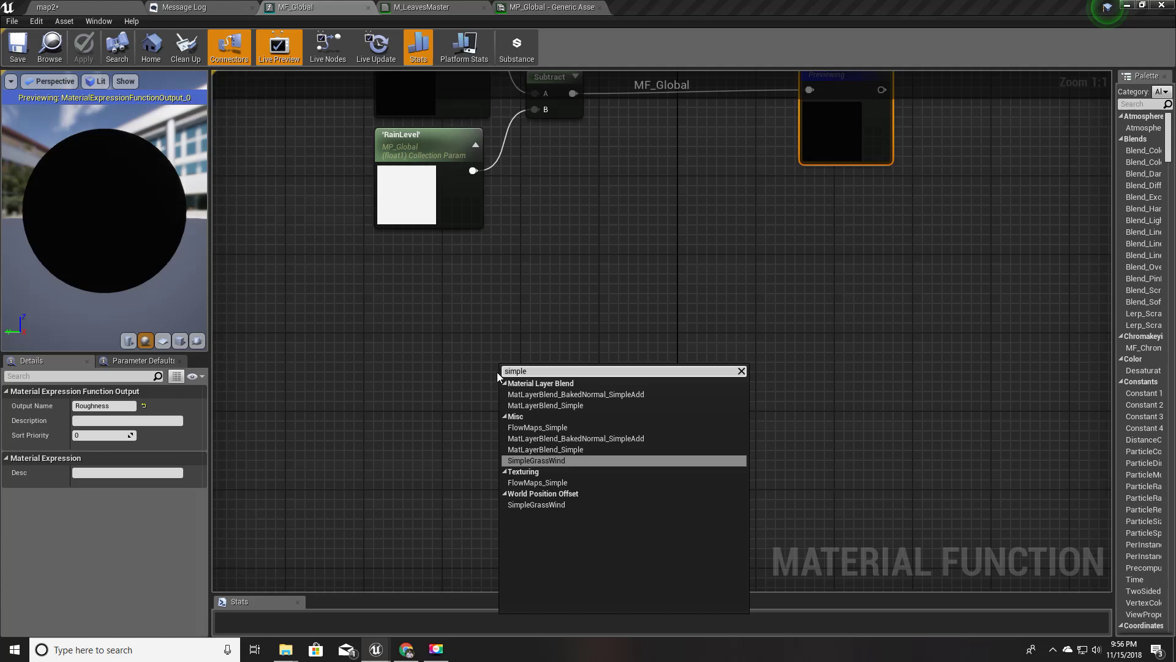
key(Return)
right_drag(408, 421, 500, 421)
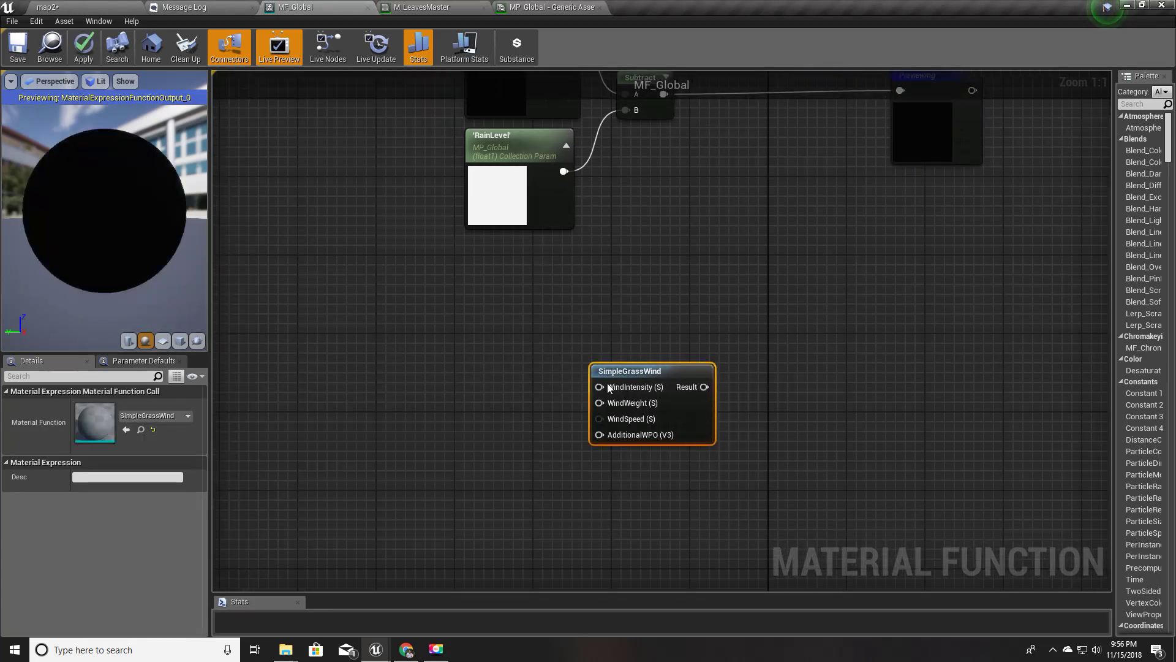
drag(676, 369, 649, 341)
- Enclose the roughness input, RainLevel, Subtract and roughness output nodes in a comment box titled Rain
right_drag(781, 381, 734, 564)
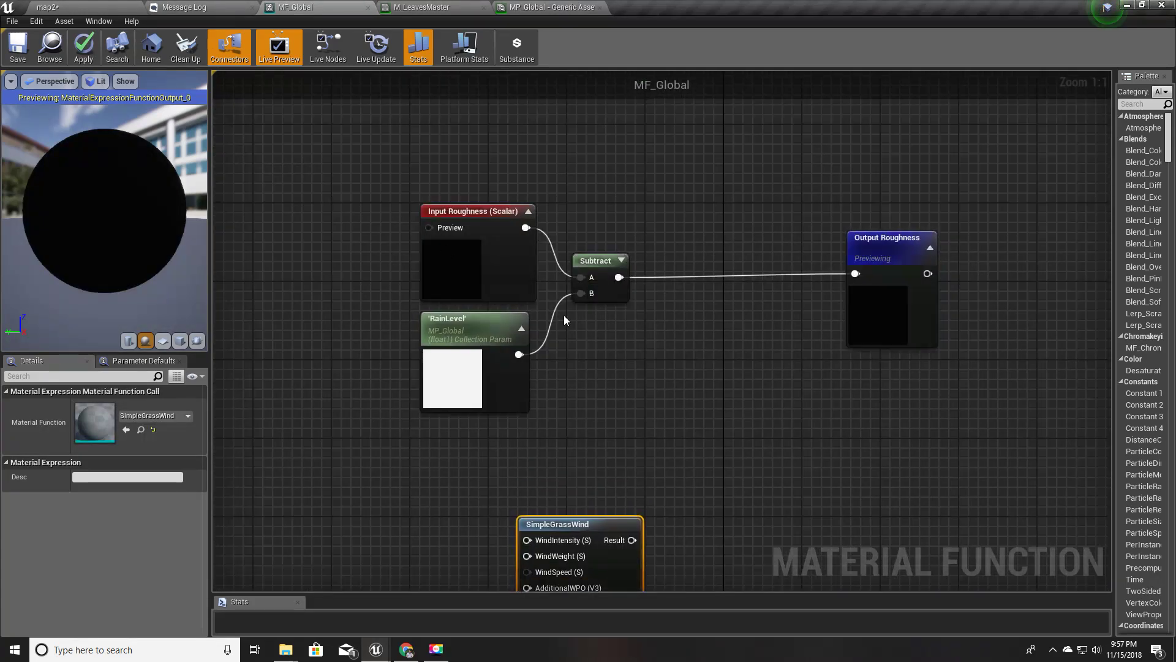
drag(343, 136, 865, 396)
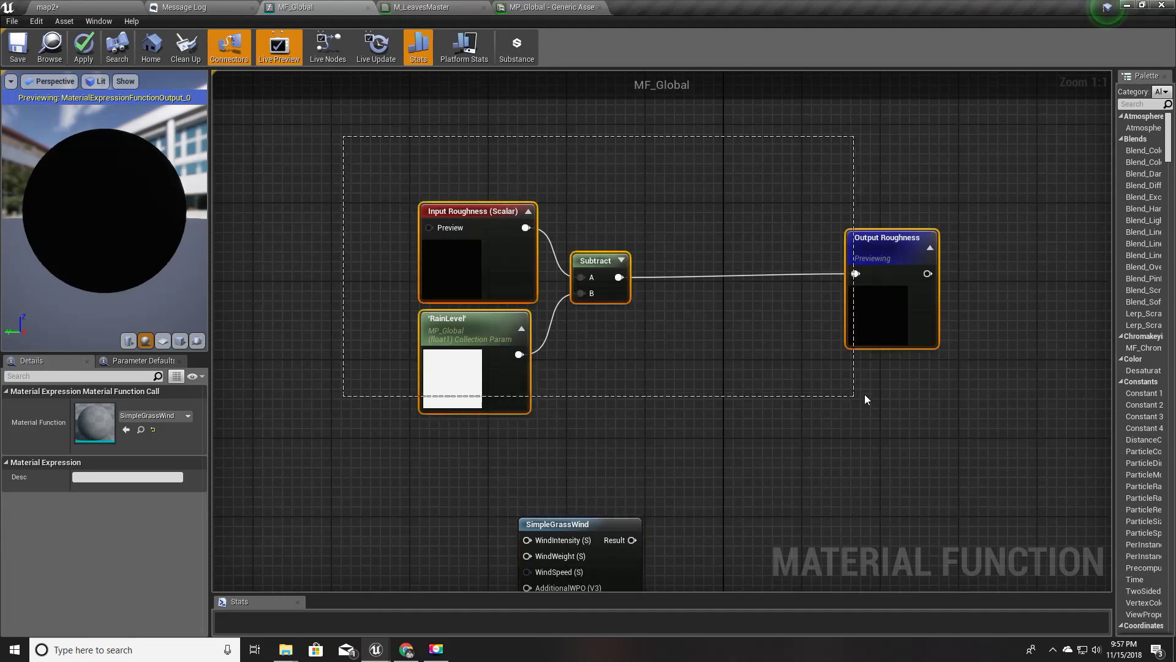
drag(995, 444, 989, 443)
key(c)
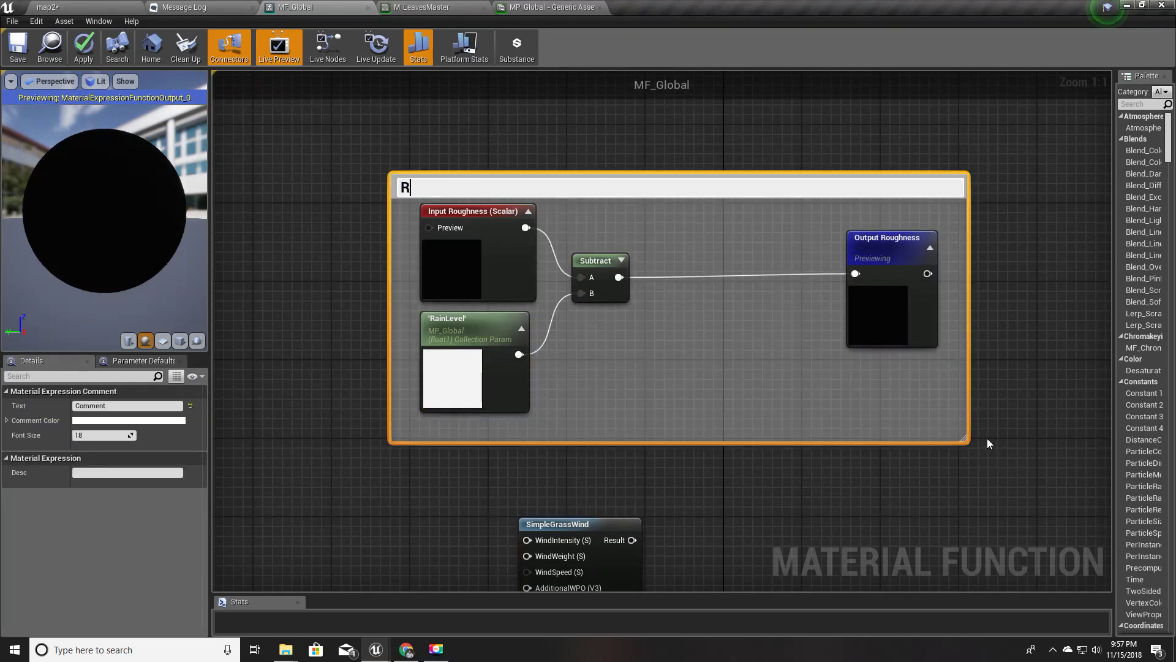
key(Return)
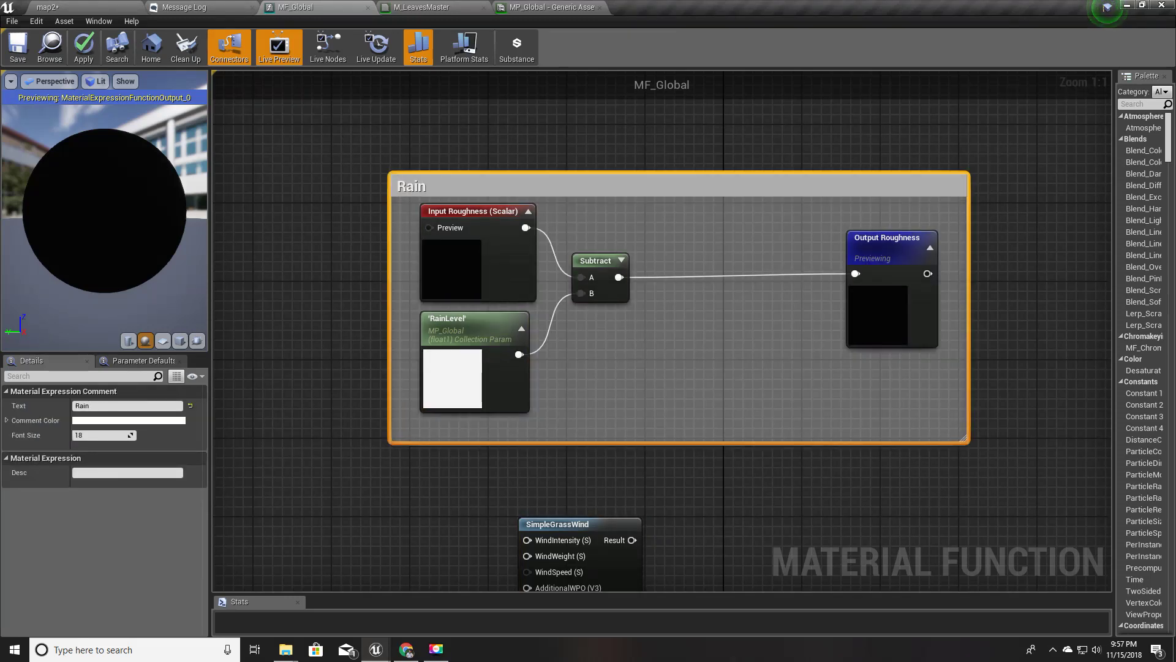
- Reposition the SimpleGrassWind node further right beneath the Rain comment box, leaving space for its input nodes
right_drag(612, 540, 644, 258)
drag(623, 246, 761, 284)
right_drag(657, 369, 646, 453)
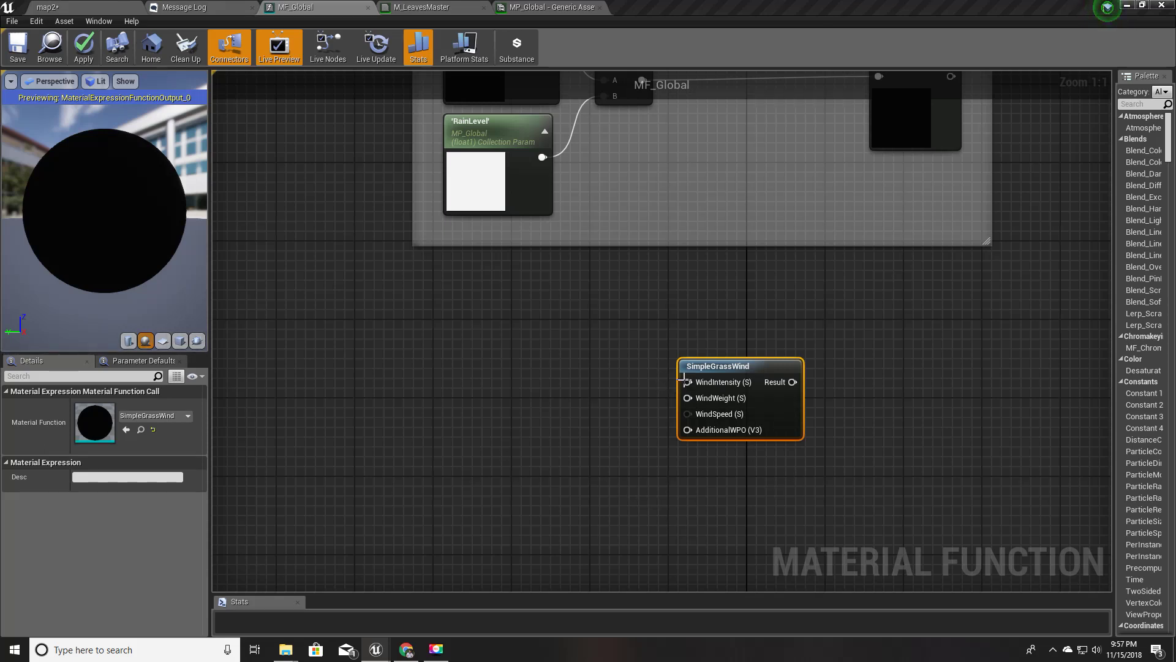
drag(687, 382, 500, 359)
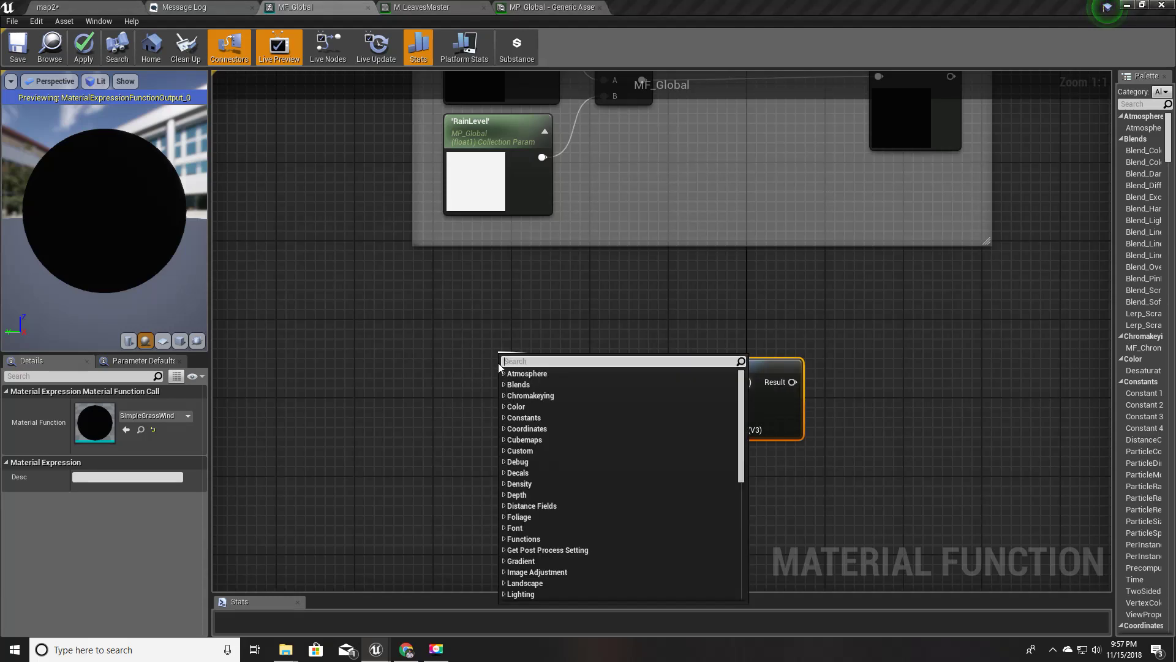
click(443, 363)
text(c)
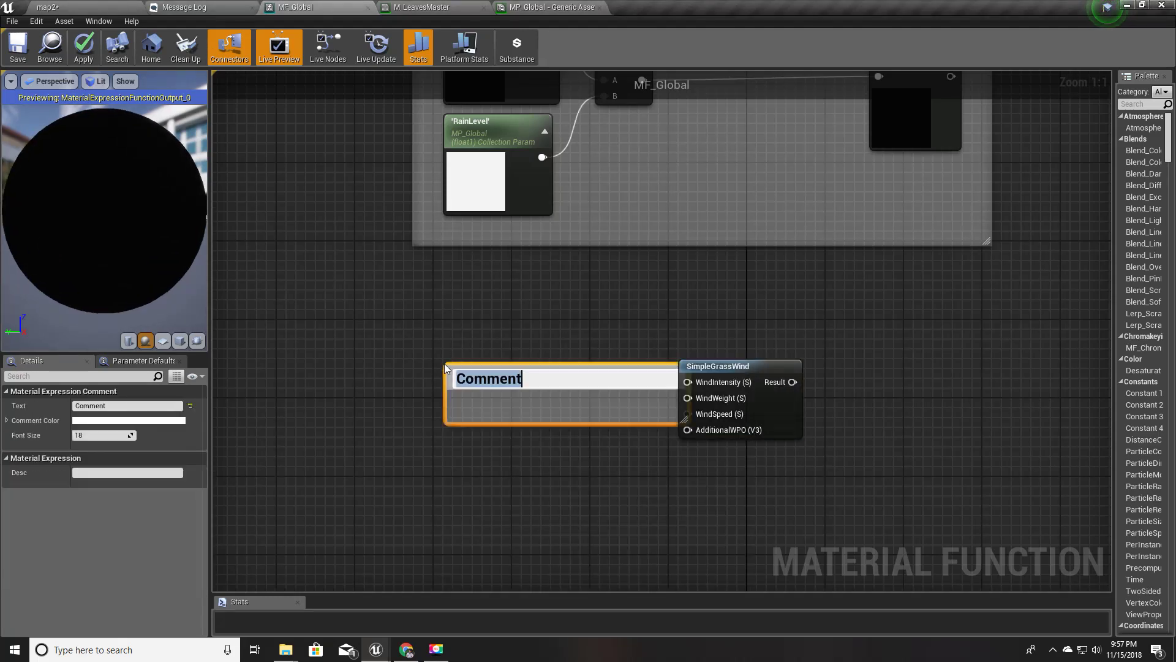
text(tio)
key(Escape)
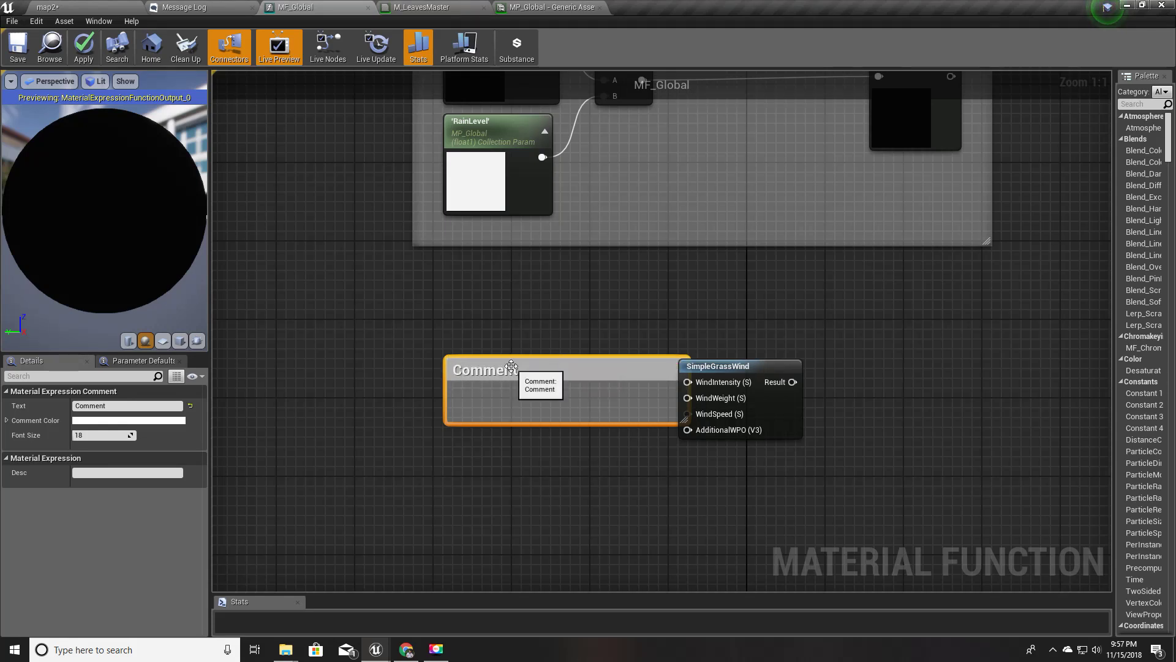
key(Delete)
- Add a FunctionInput node beside SimpleGrassWind, set its input type to Scalar and name it Wind Multiplier
right_click(450, 378)
text(function)
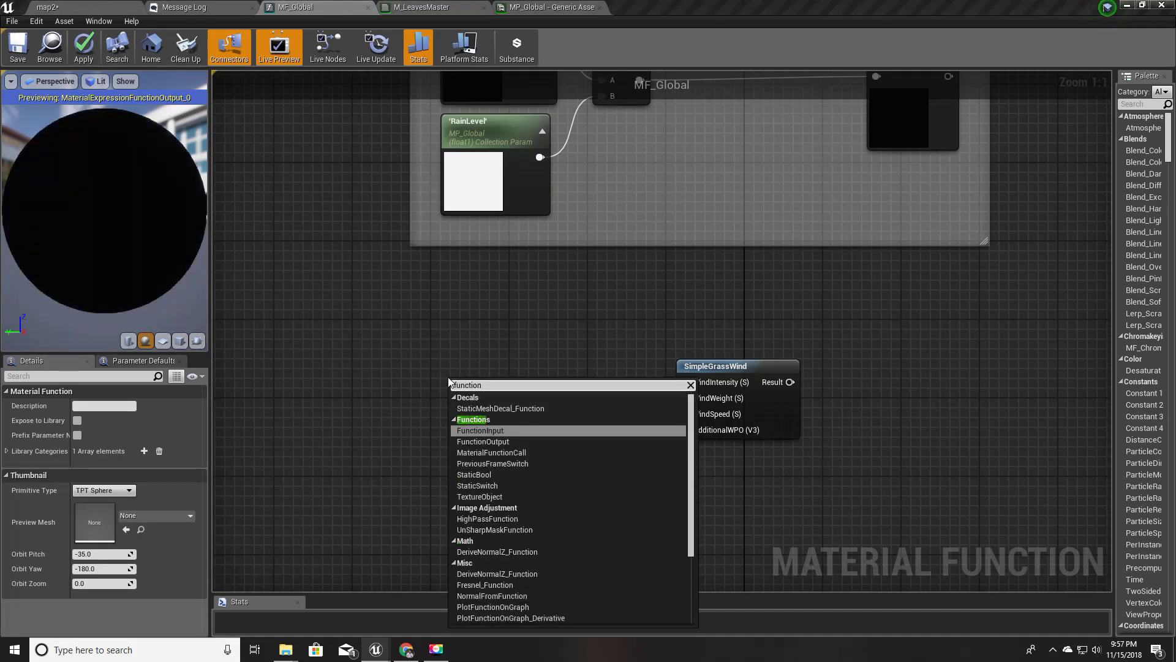
key(Return)
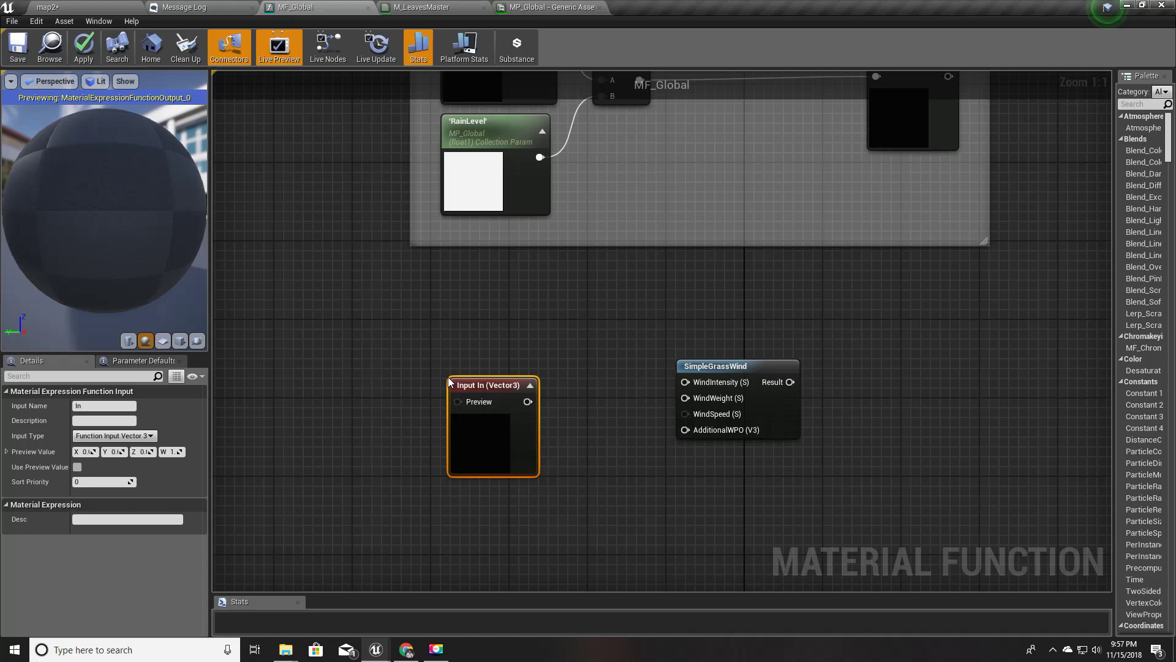
click(151, 435)
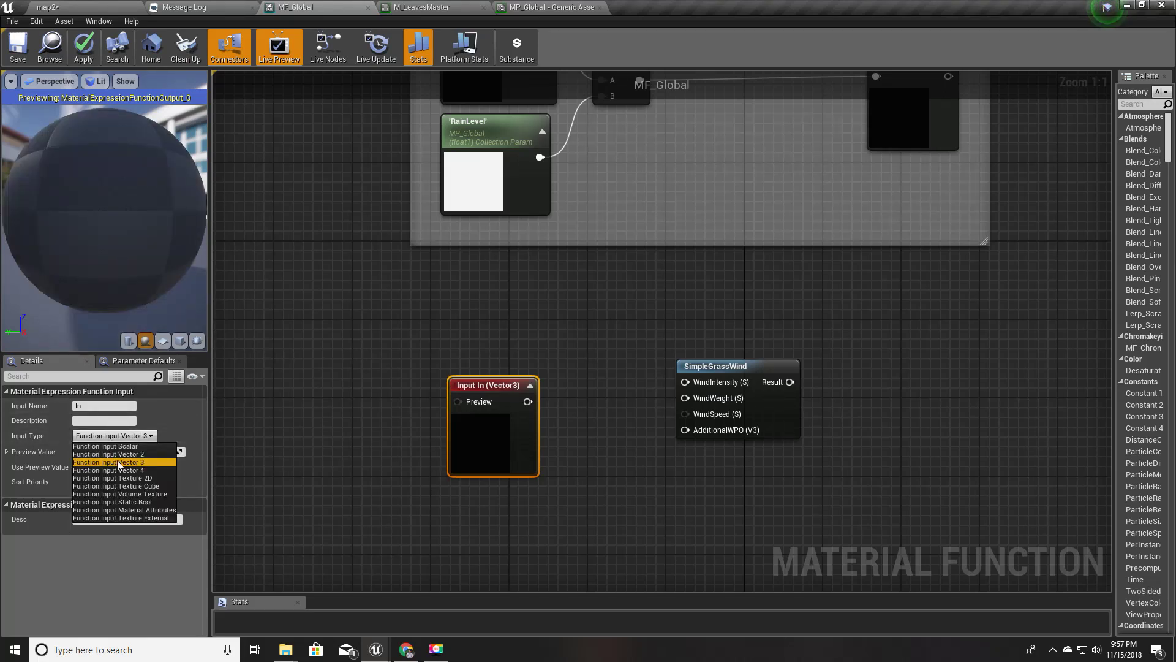
click(526, 387)
click(119, 407)
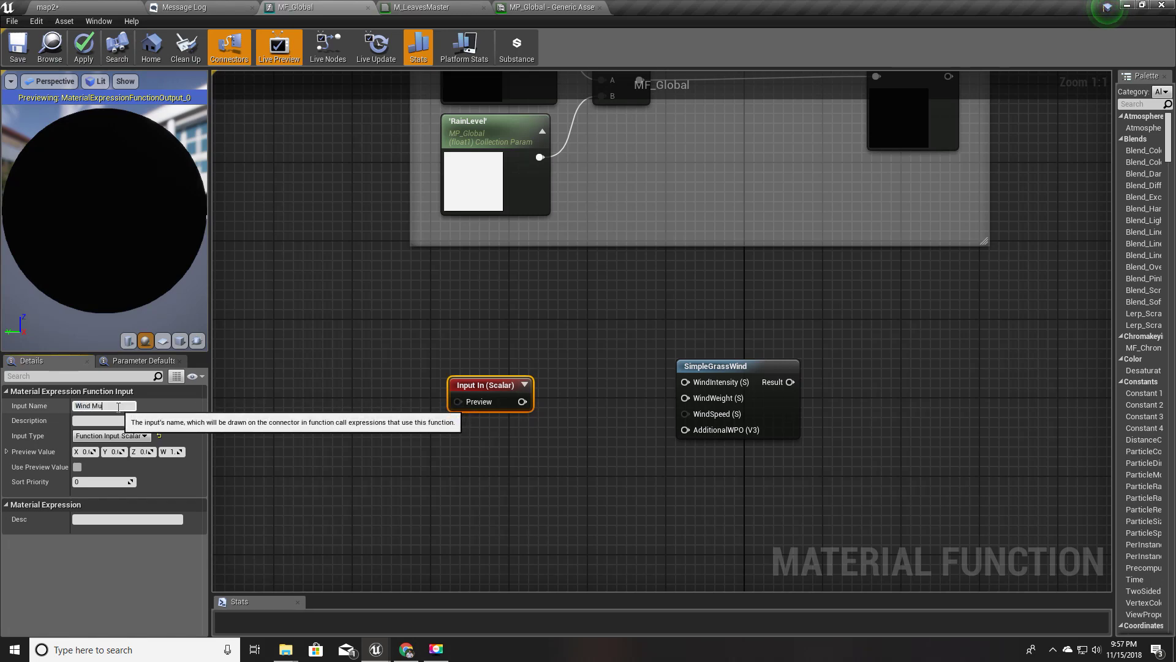
text(iplier)
key(Return)
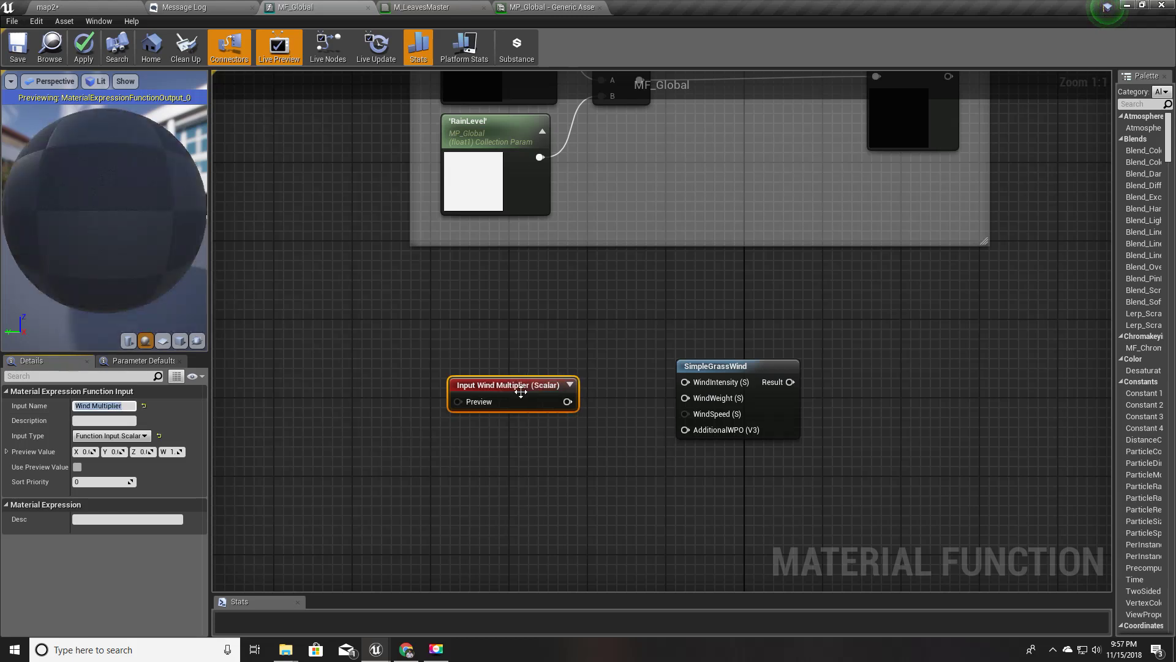
- Spread the wind nodes apart by moving Wind Multiplier up and left and SimpleGrassWind further right
drag(521, 392, 472, 354)
right_drag(518, 462, 494, 400)
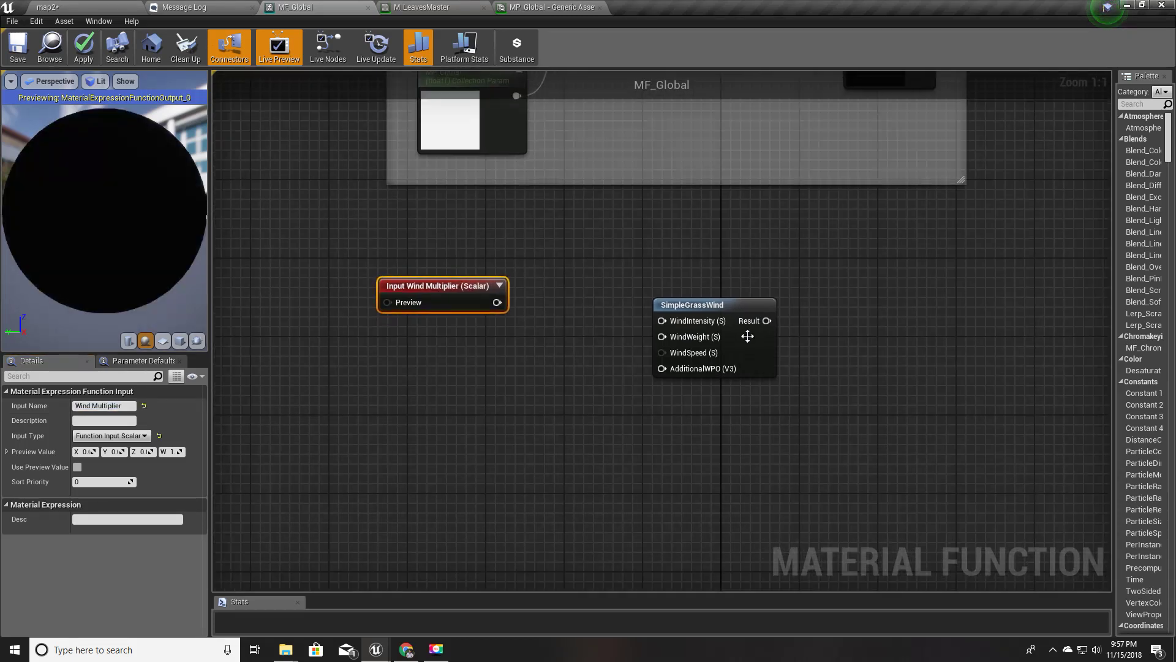
drag(714, 313, 801, 313)
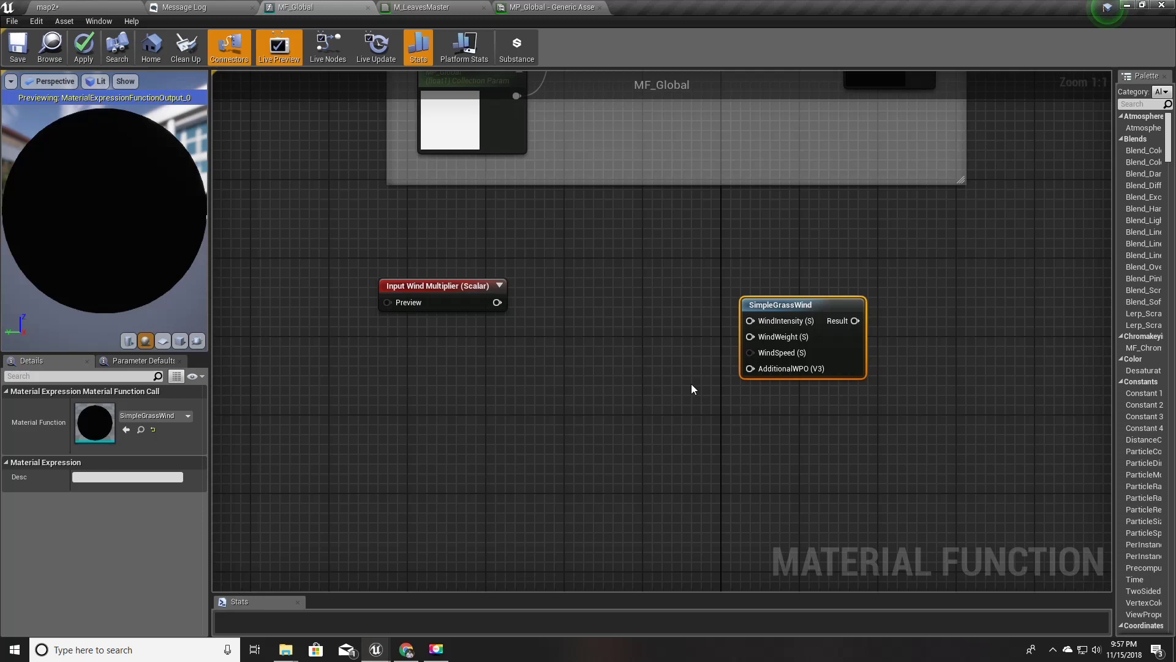
- Duplicate the Wind Multiplier input twice and stack both copies beneath the original
click(460, 302)
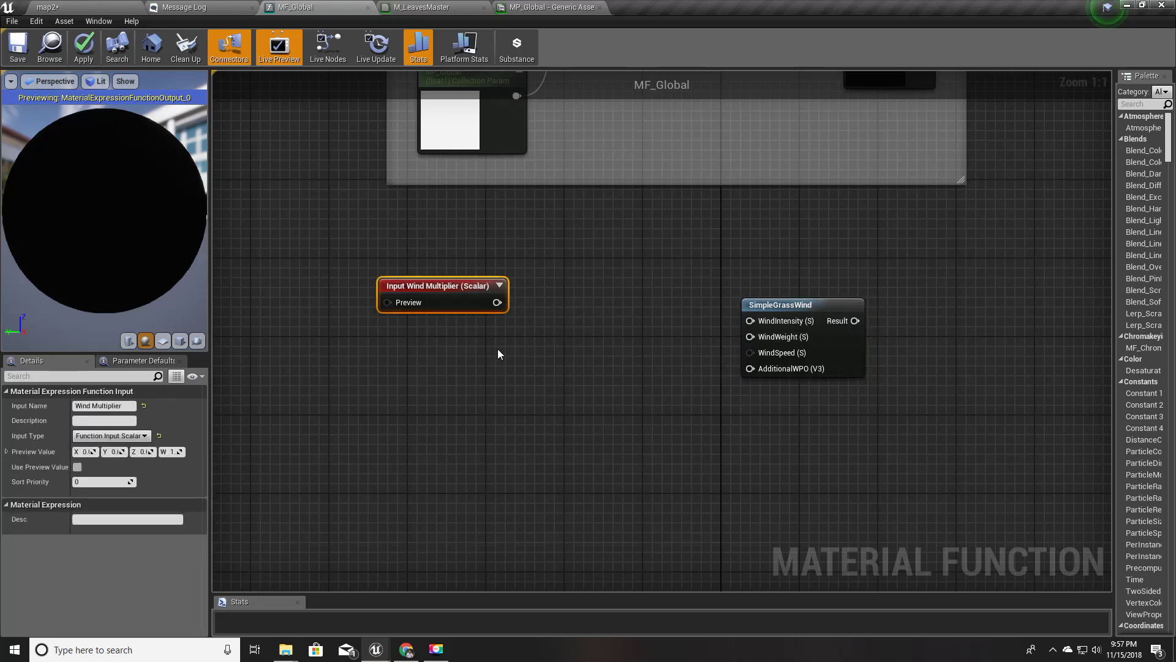
key(ctrl+w)
drag(560, 357, 429, 383)
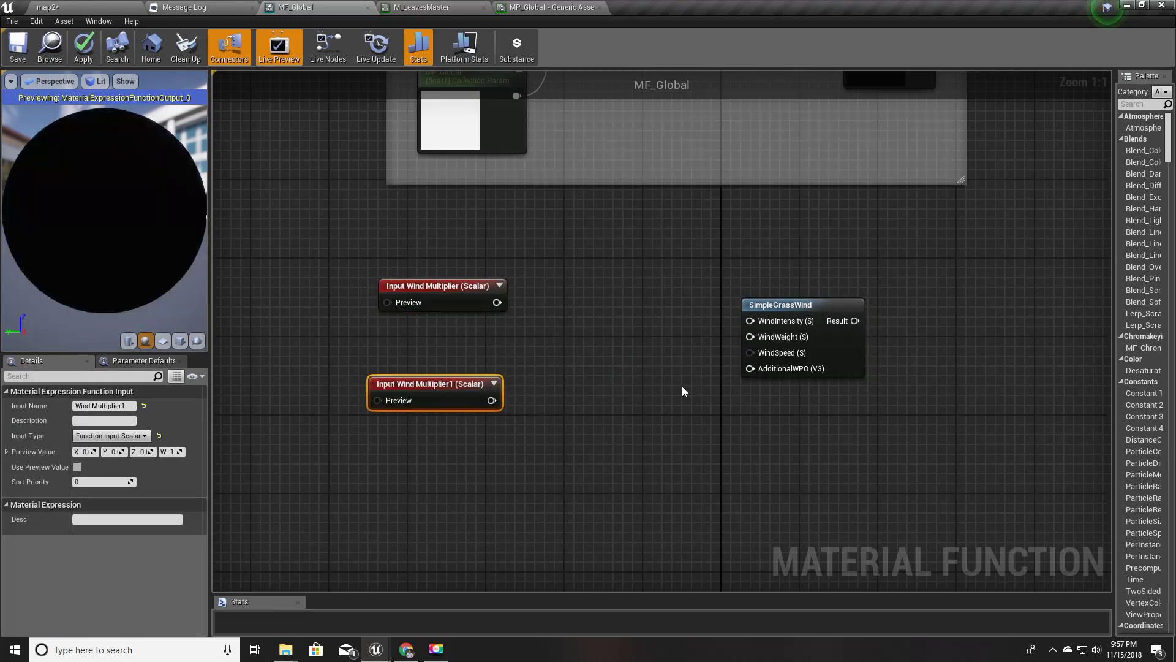
key(ctrl+w)
drag(735, 399, 410, 438)
- Rename the lowest duplicated function input as WindWeight
click(126, 406)
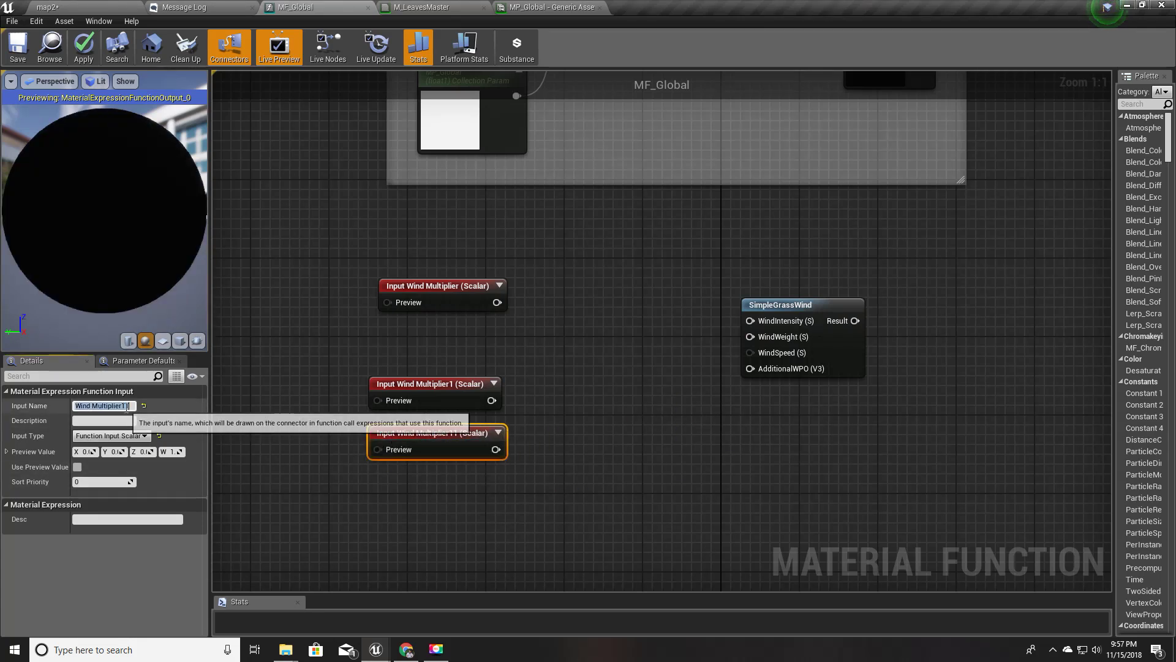
text(WindWe)
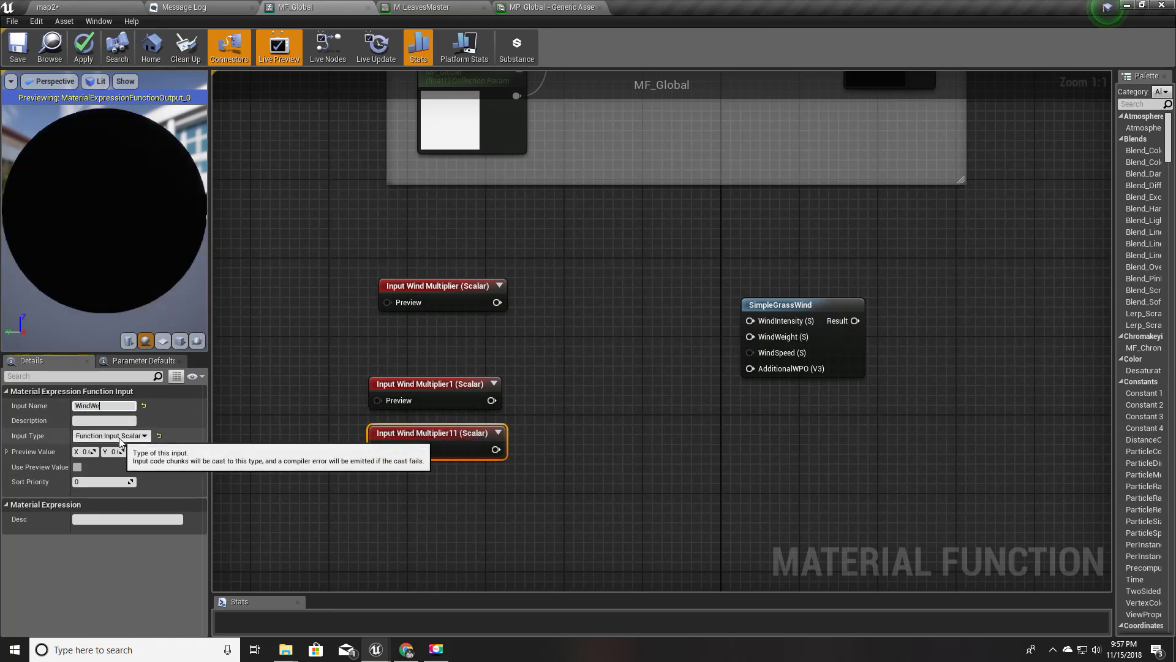
text(ight)
key(Return)
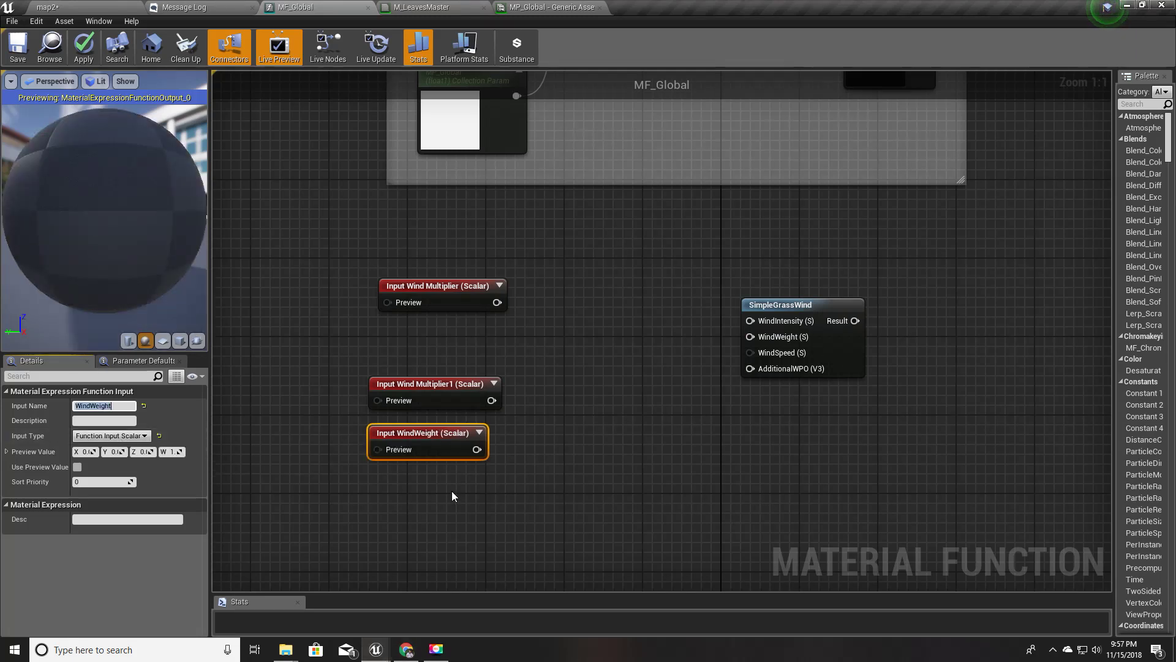
- Rename the other duplicated function input, Wind Multiplier1, as AdditionalWPO
click(429, 386)
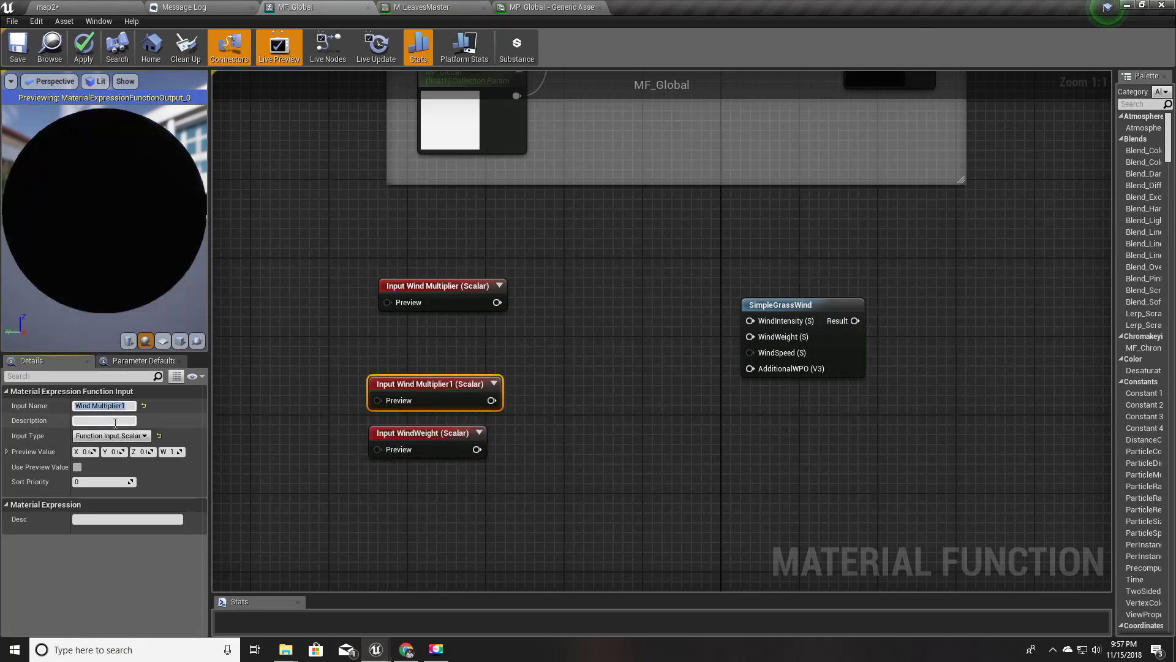
text(Additional)
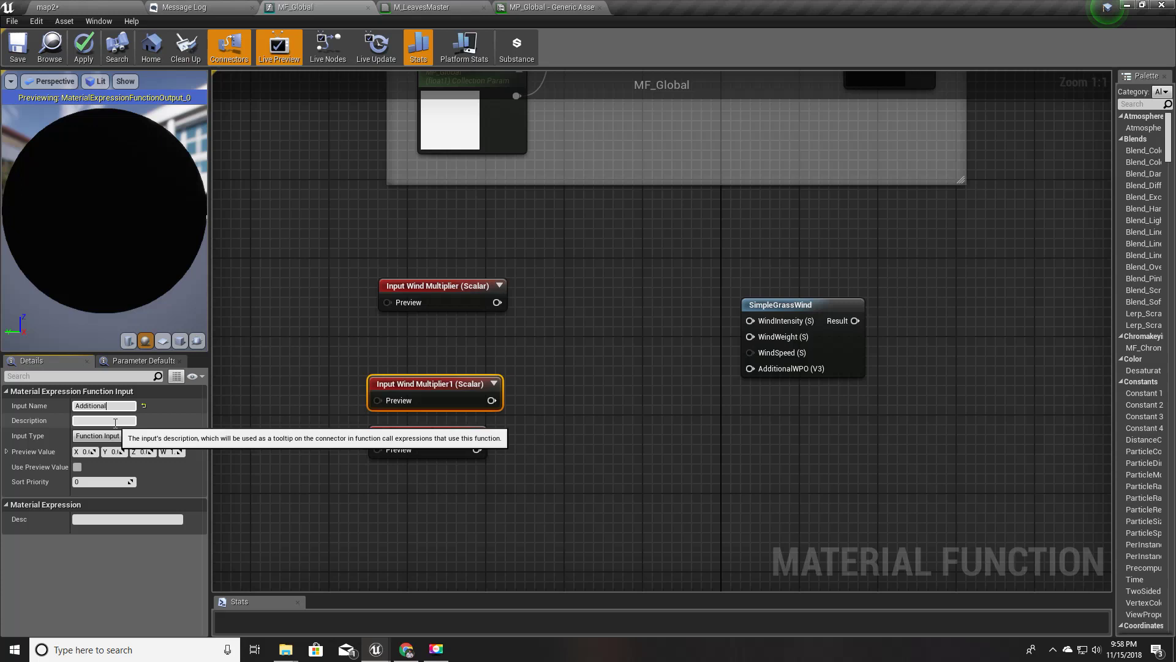
text(WPO)
key(Return)
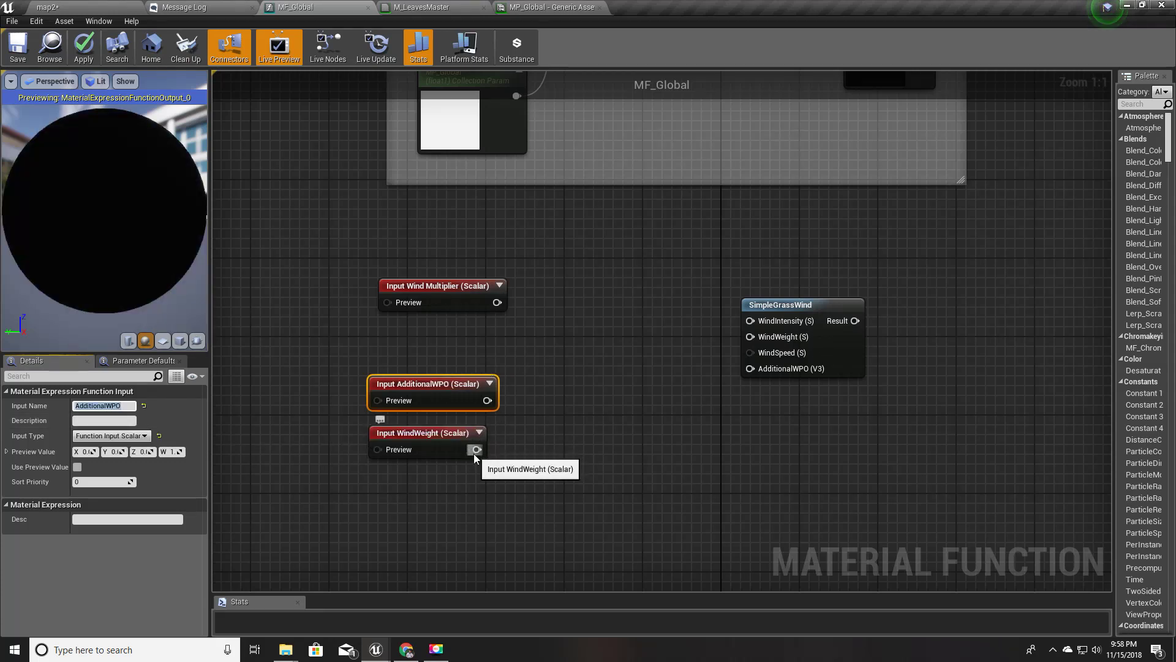
- Connect the WindWeight and AdditionalWPO inputs to SimpleGrassWind's matching pins and place AdditionalWPO beneath WindWeight
drag(473, 453, 765, 338)
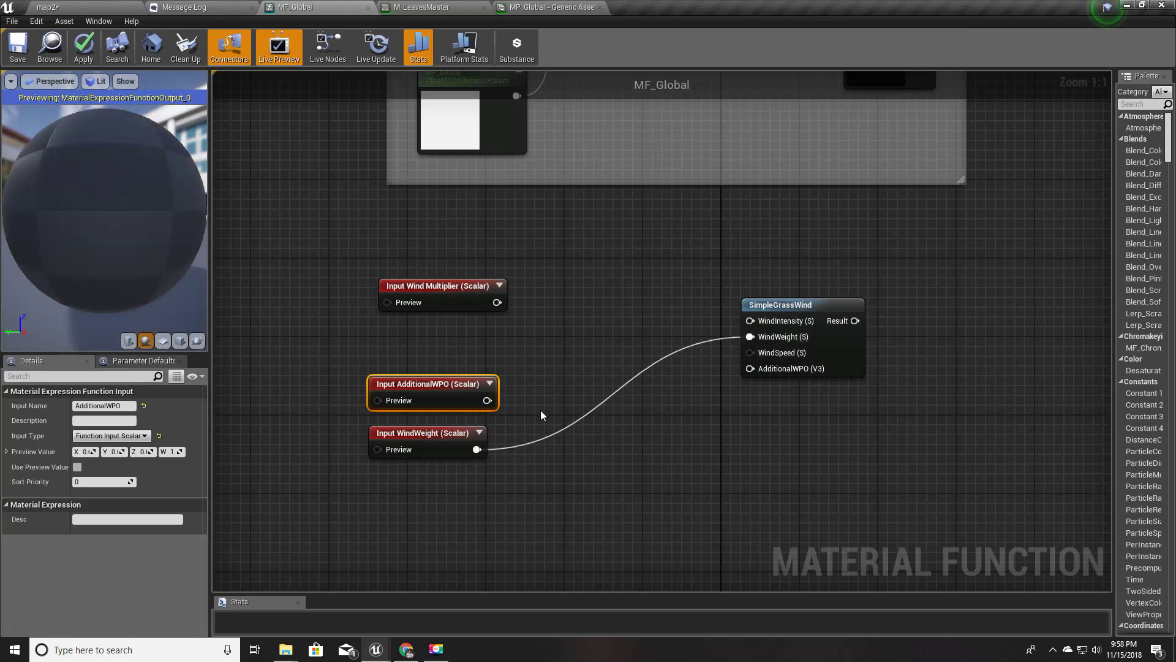
drag(488, 400, 768, 368)
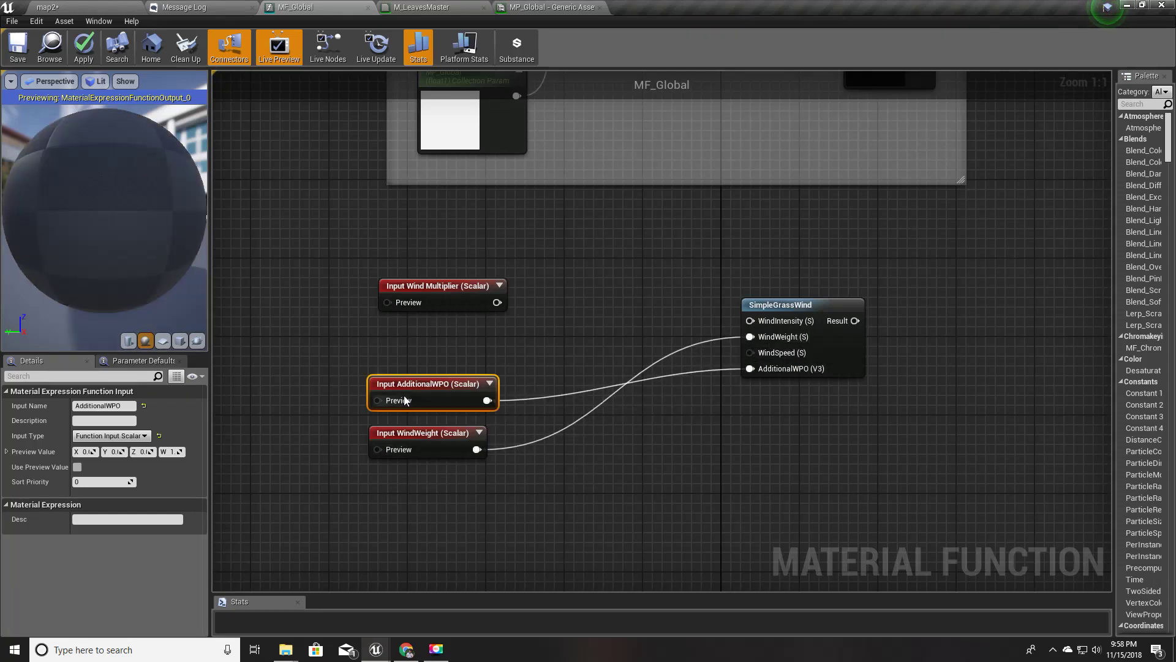
drag(407, 396, 417, 476)
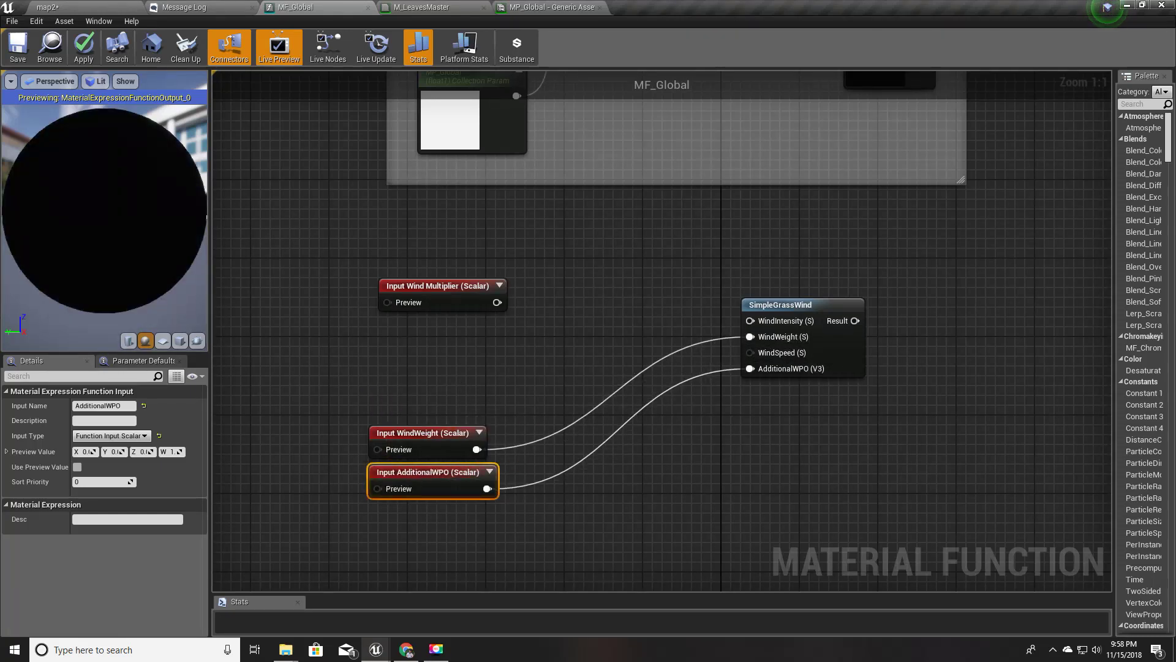
right_drag(566, 368, 564, 408)
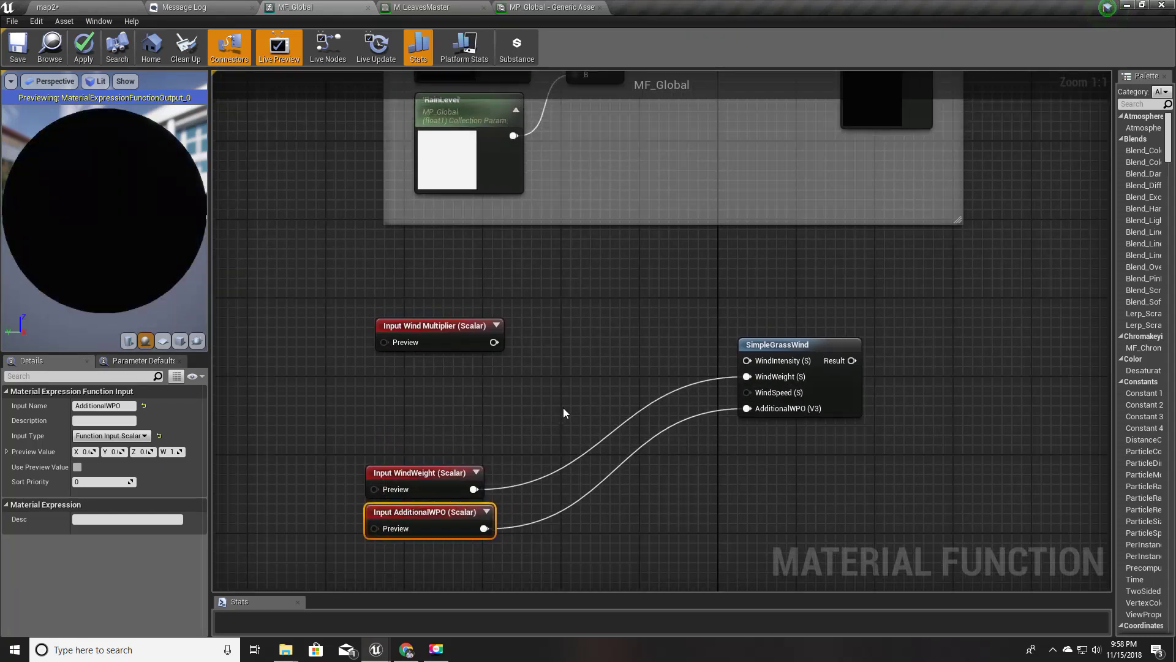
- Add a CollectionParameter node between the Wind Multiplier and WindWeight inputs
right_click(400, 388)
text(c)
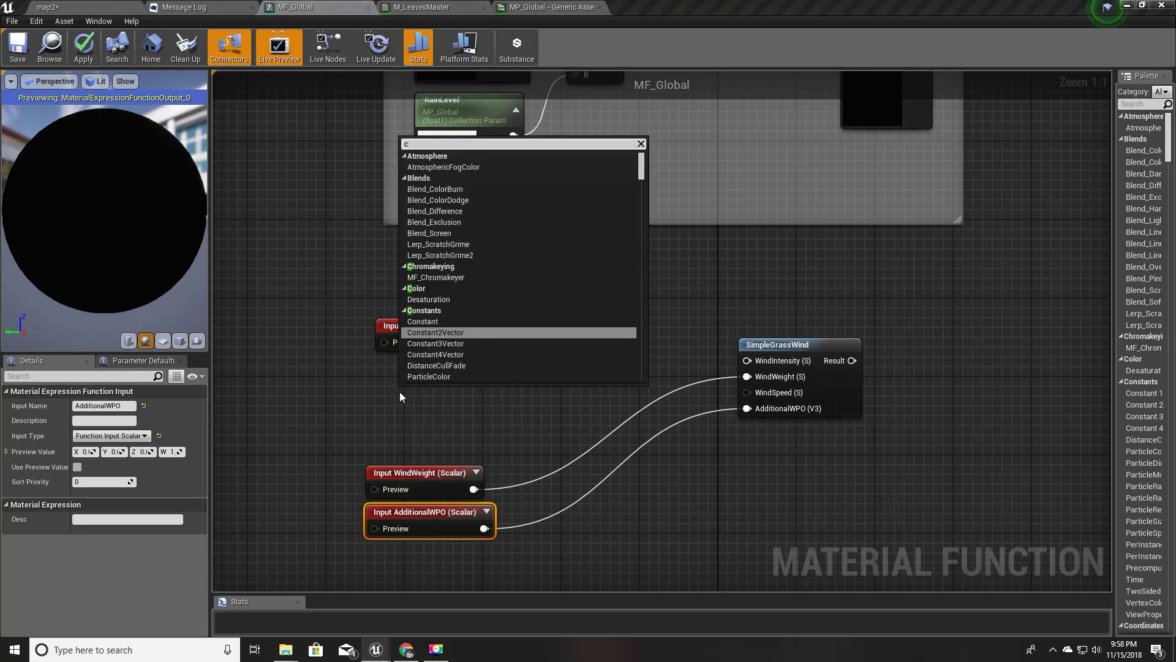
text(olec)
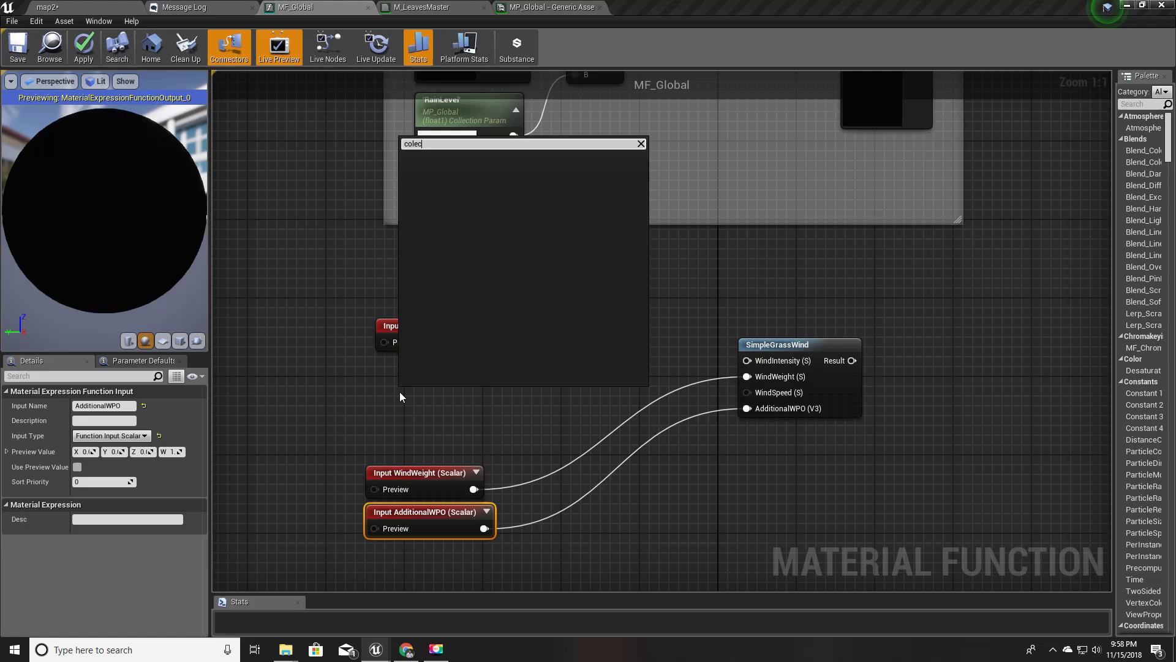
key(BackSpace)
key(BackSpace)
key(BackSpace)
text(lle)
key(Return)
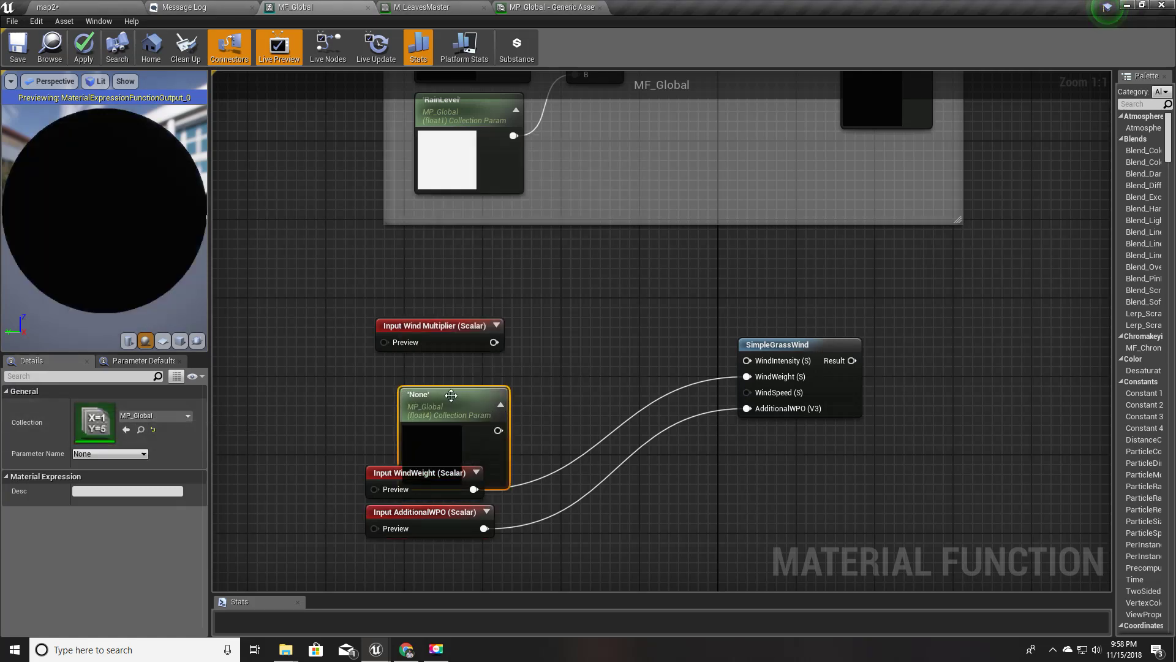
- Set the collection parameter node to WindIntensity from MP_Global and move it up together with the Wind Multiplier input
drag(456, 400, 431, 370)
click(101, 453)
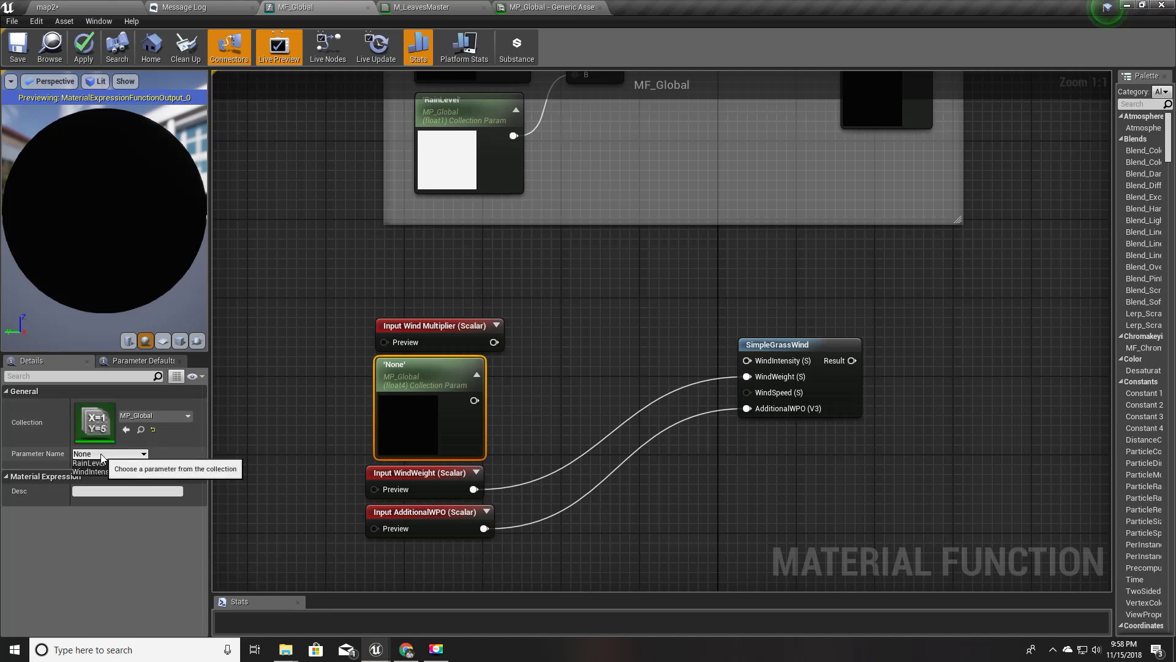
click(97, 468)
drag(334, 289, 442, 339)
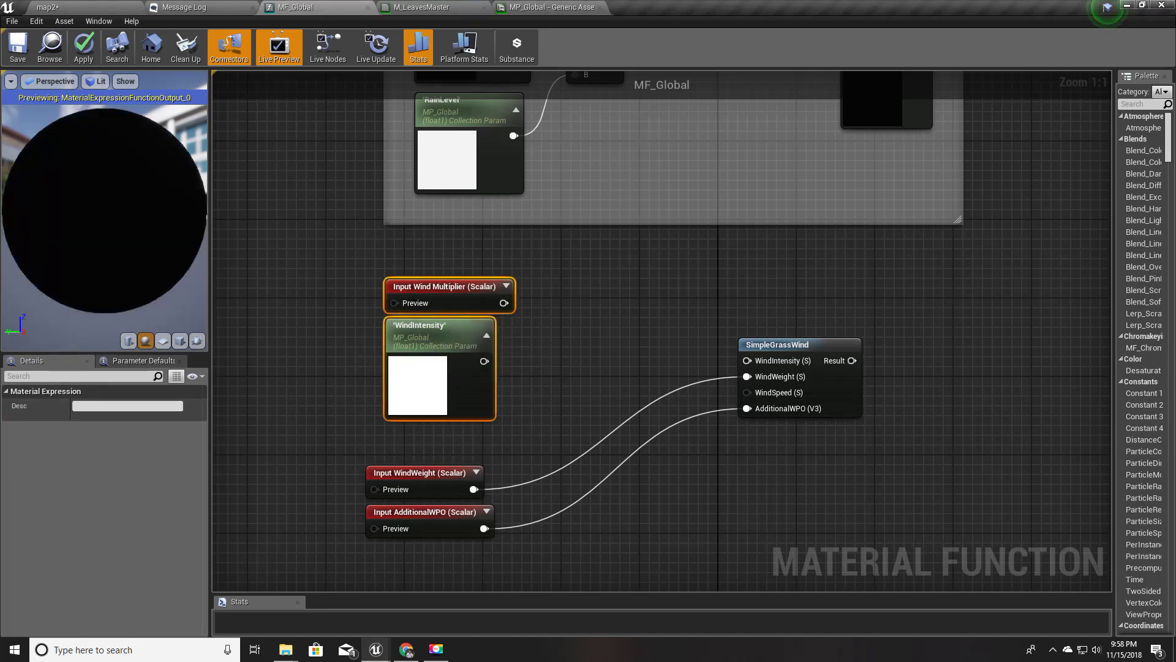
right_drag(533, 362, 503, 352)
click(518, 334)
- Multiply Wind Multiplier by the WindIntensity collection parameter and feed the product into SimpleGrassWind's WindIntensity pin
drag(474, 294, 535, 335)
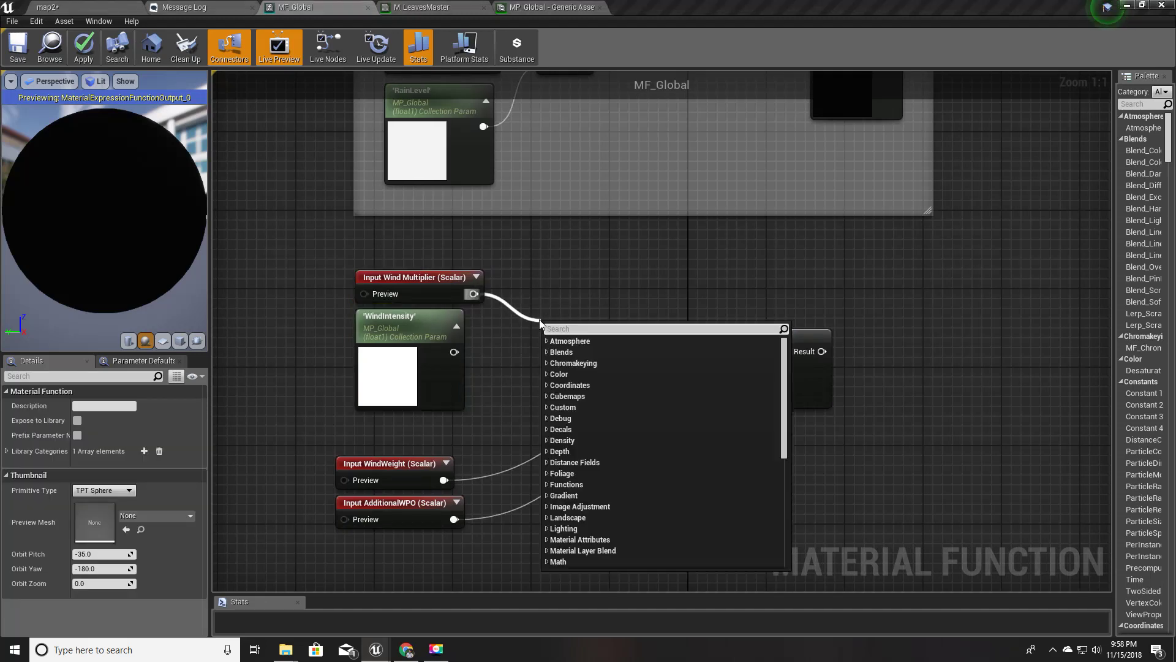
text(*)
key(Return)
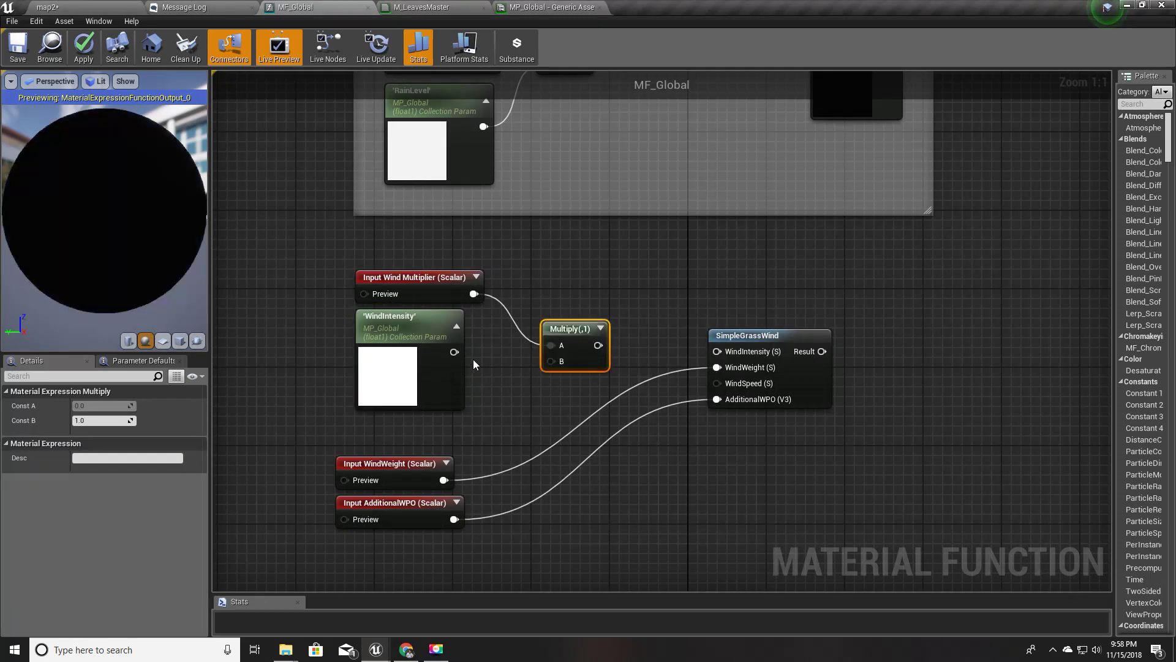
drag(454, 312, 716, 351)
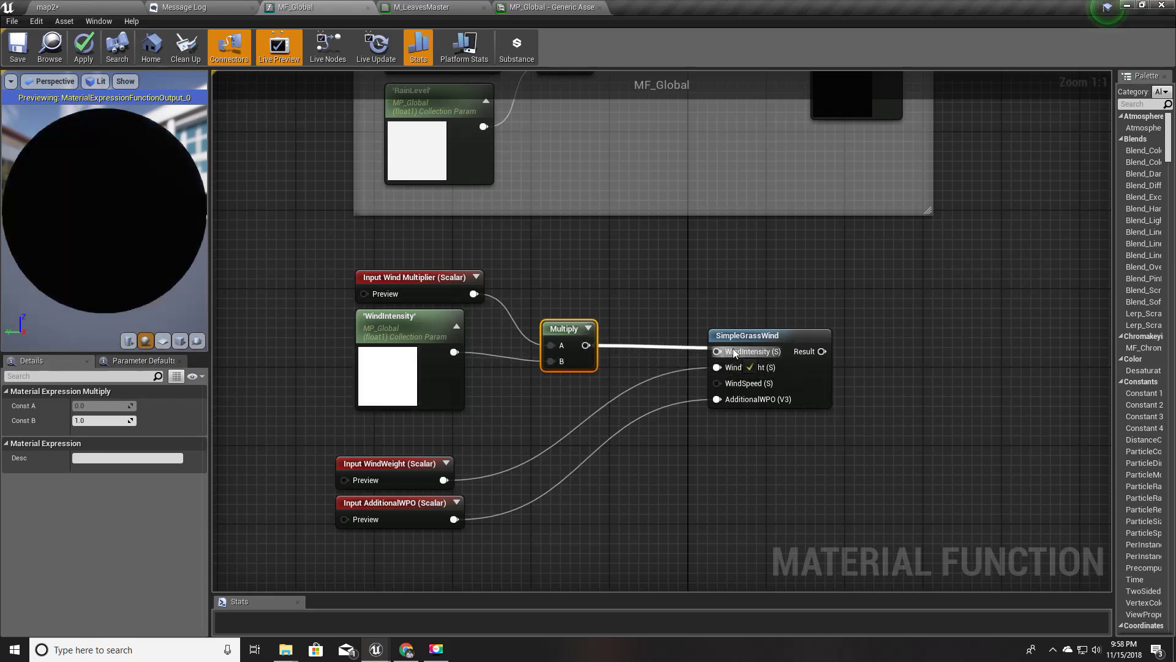
drag(571, 335, 580, 323)
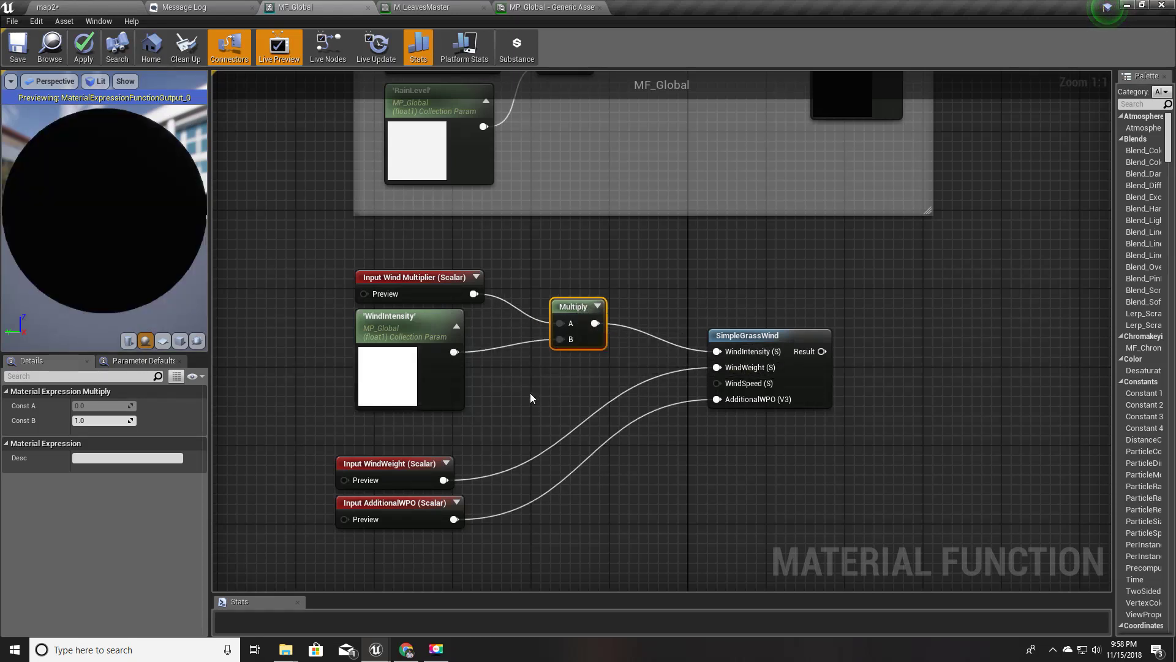
- Tidy the spacing of the WindWeight, AdditionalWPO and WindIntensity nodes and apply the MF_Global changes
right_drag(530, 392, 508, 363)
drag(471, 537, 388, 436)
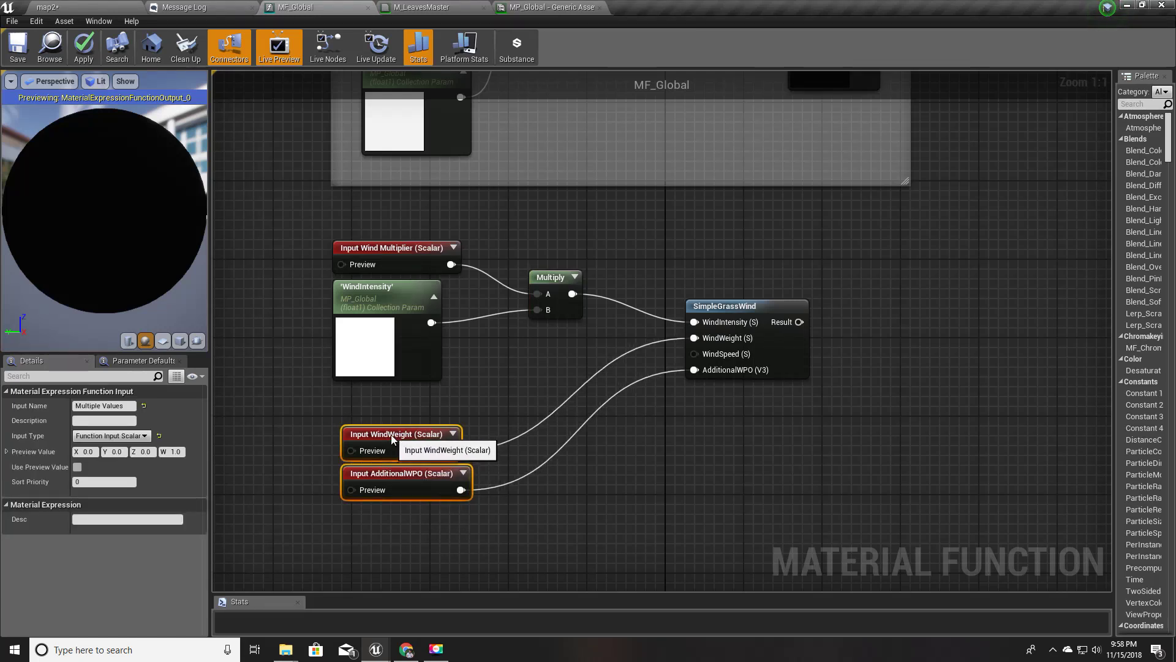
click(428, 532)
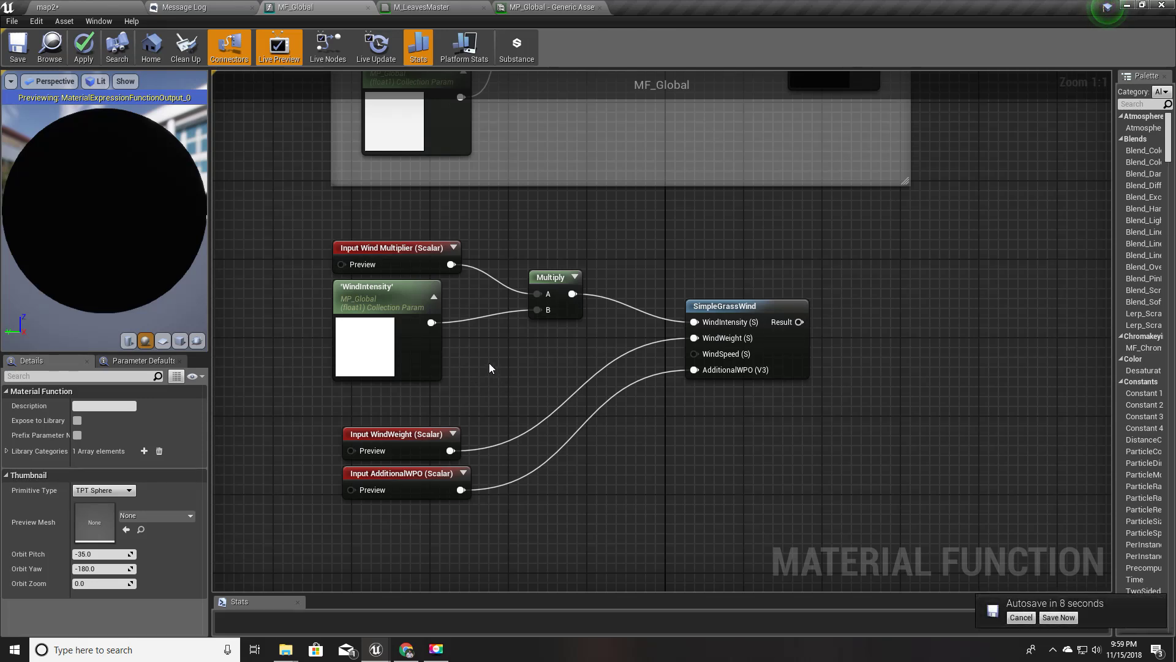
right_drag(489, 362, 436, 324)
click(417, 302)
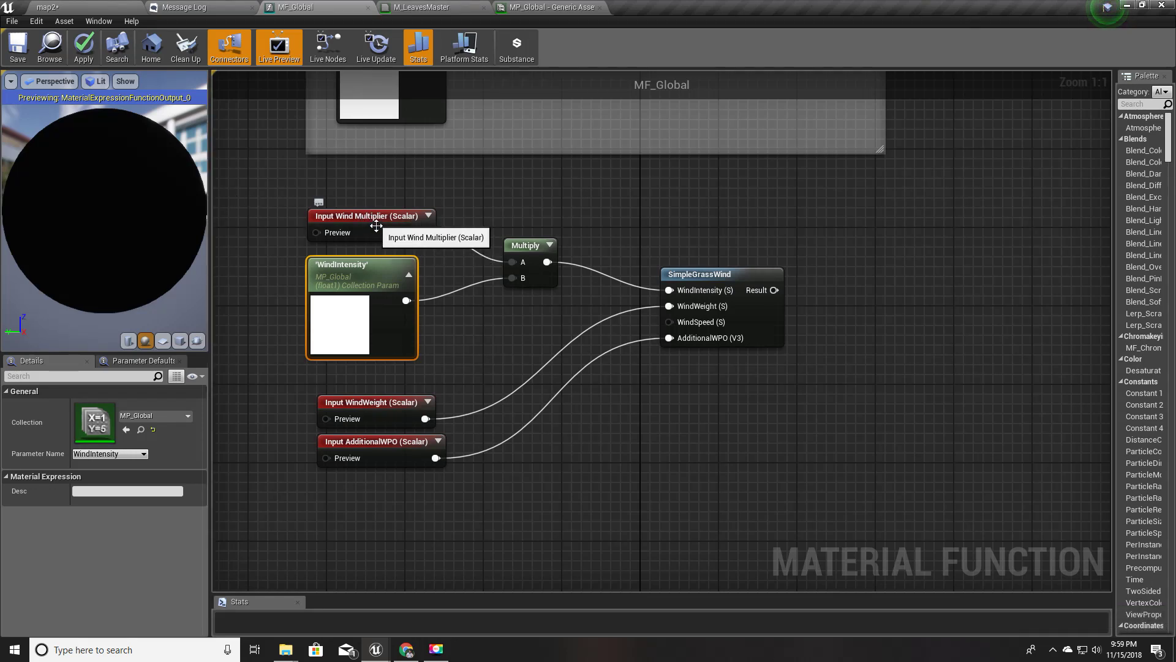
right_drag(539, 342, 578, 349)
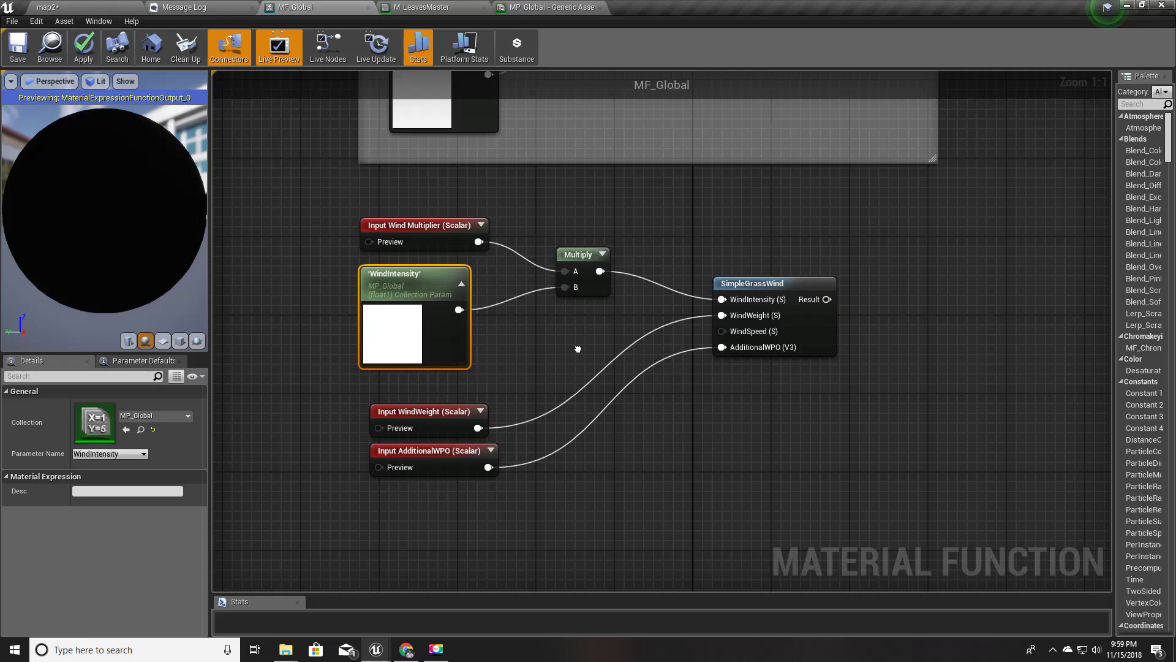
click(81, 49)
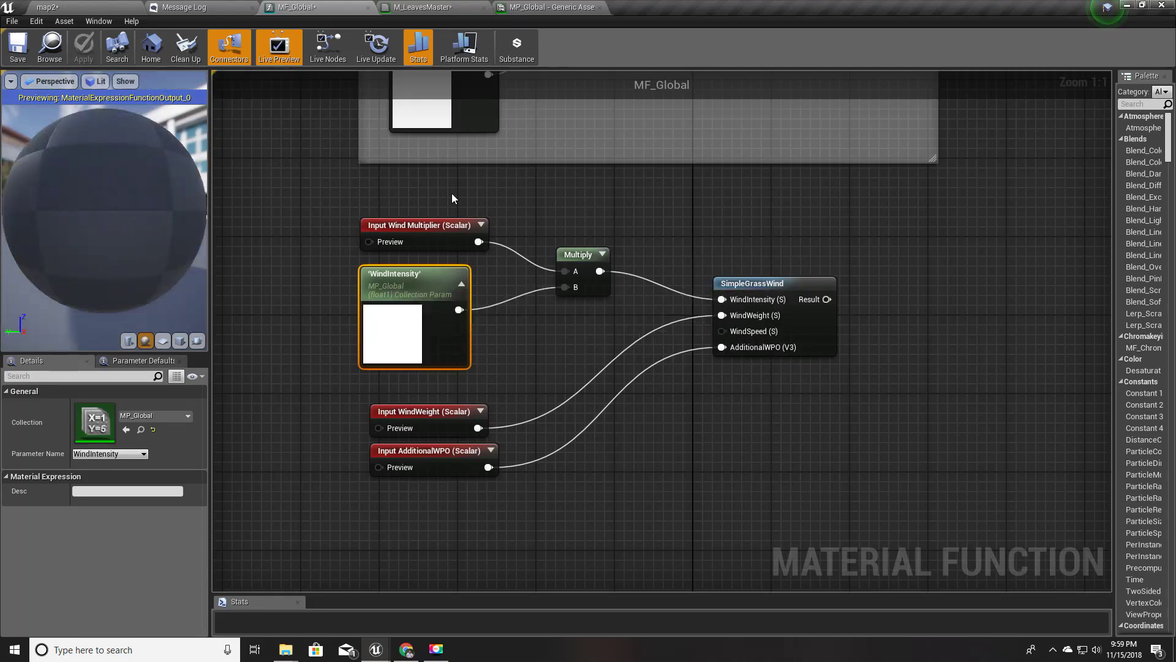
- In M_LeavesMaster, delete the SimpleGrassWind node and move MF_Global down into its place beside WindIntensity
click(422, 7)
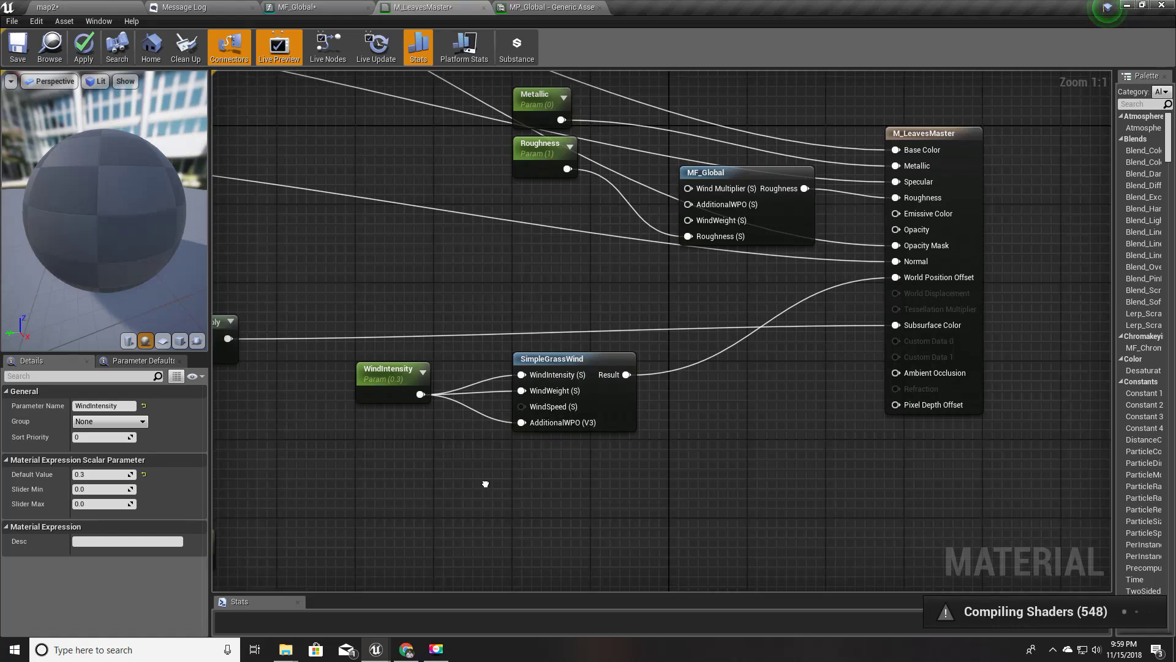
right_drag(486, 484, 468, 462)
drag(715, 151, 746, 392)
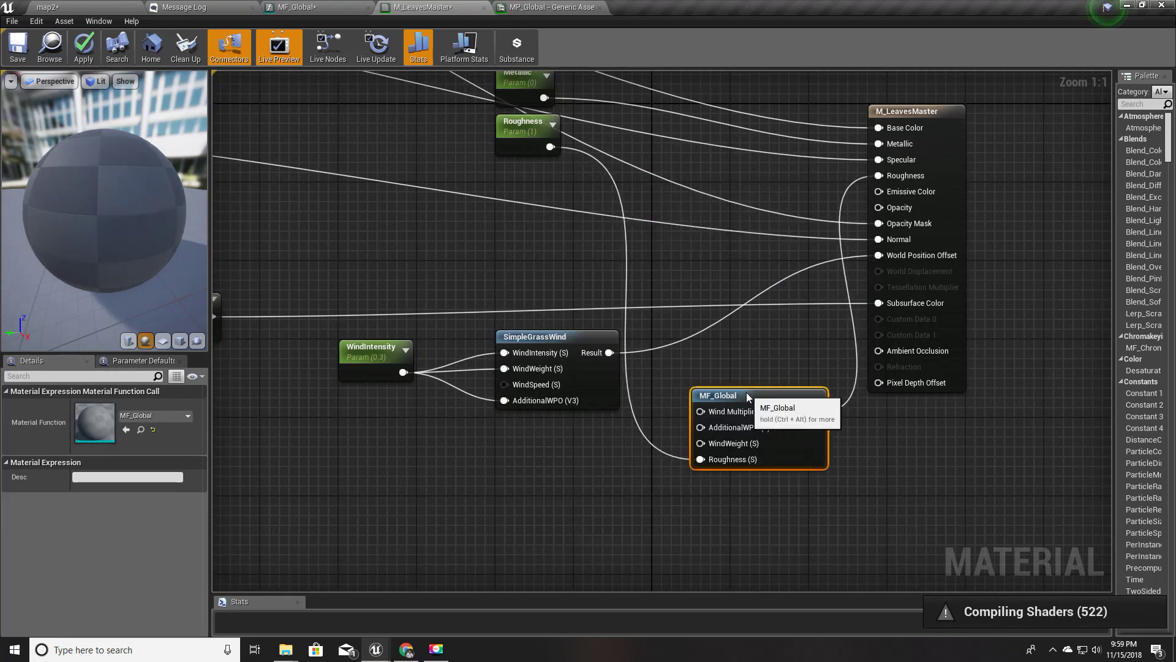
right_drag(603, 502, 569, 419)
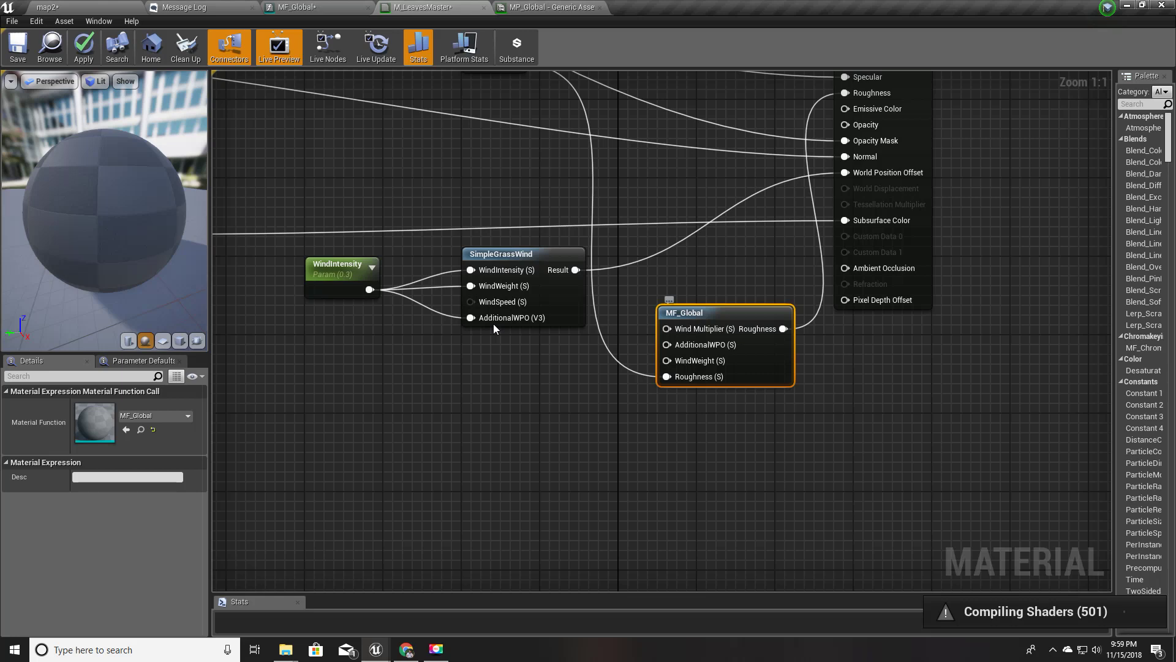
click(524, 259)
key(Delete)
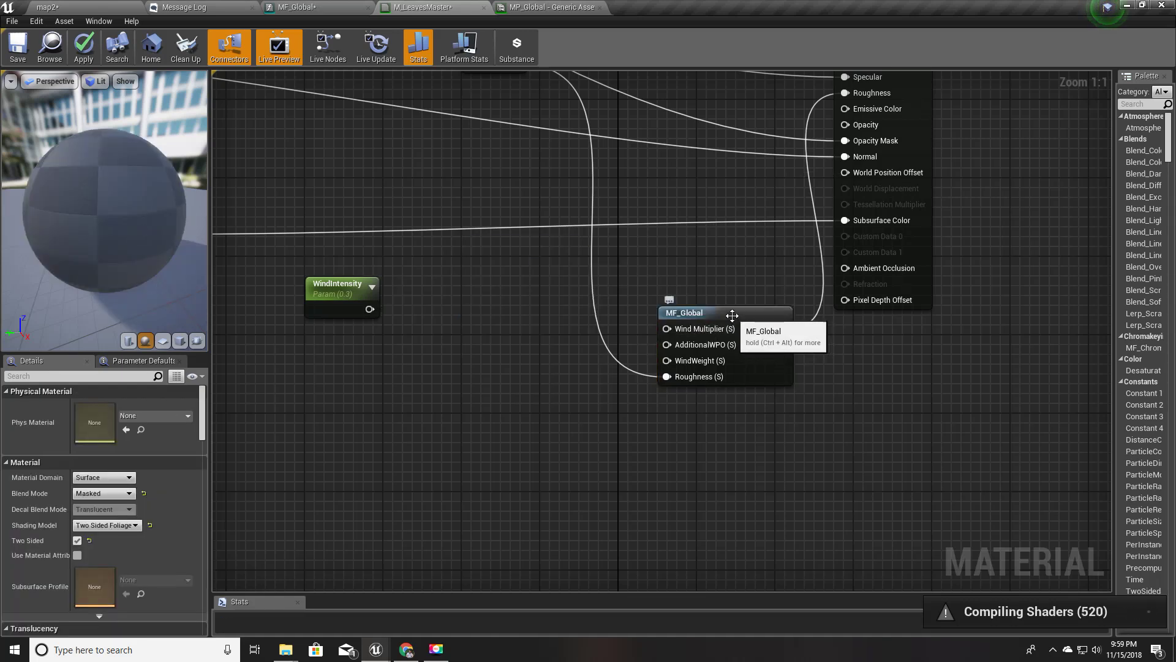
drag(732, 316, 623, 306)
- In MF_Global, add a function output named Wind fed by SimpleGrassWind's Result and apply the function
click(300, 7)
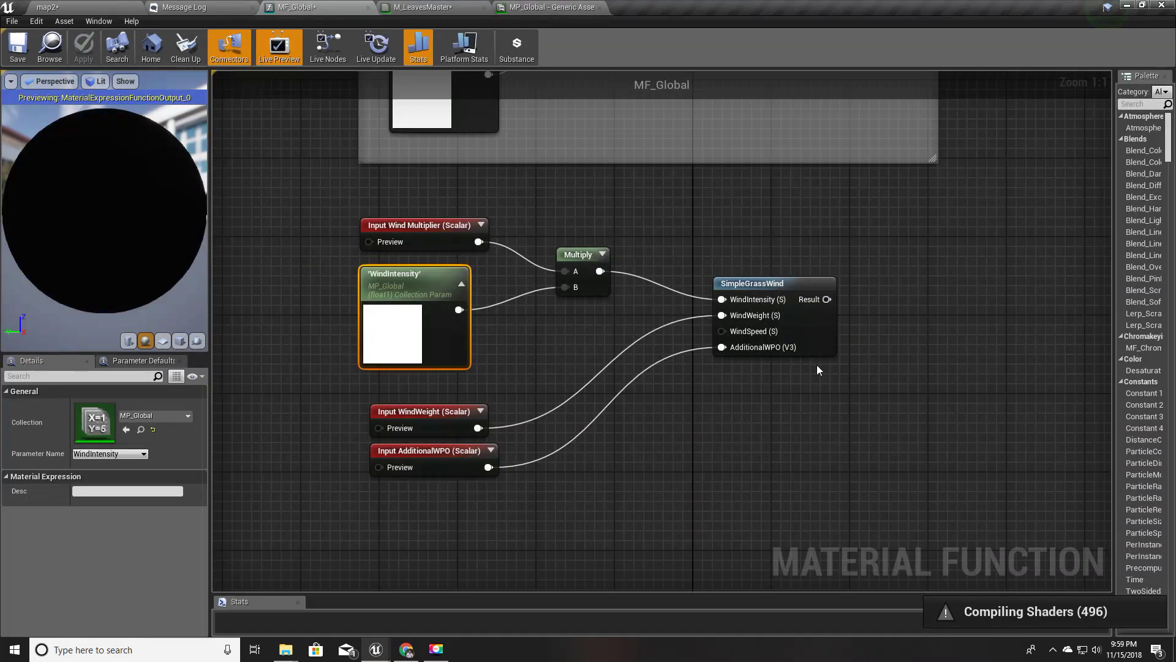
click(819, 335)
right_drag(878, 300, 686, 303)
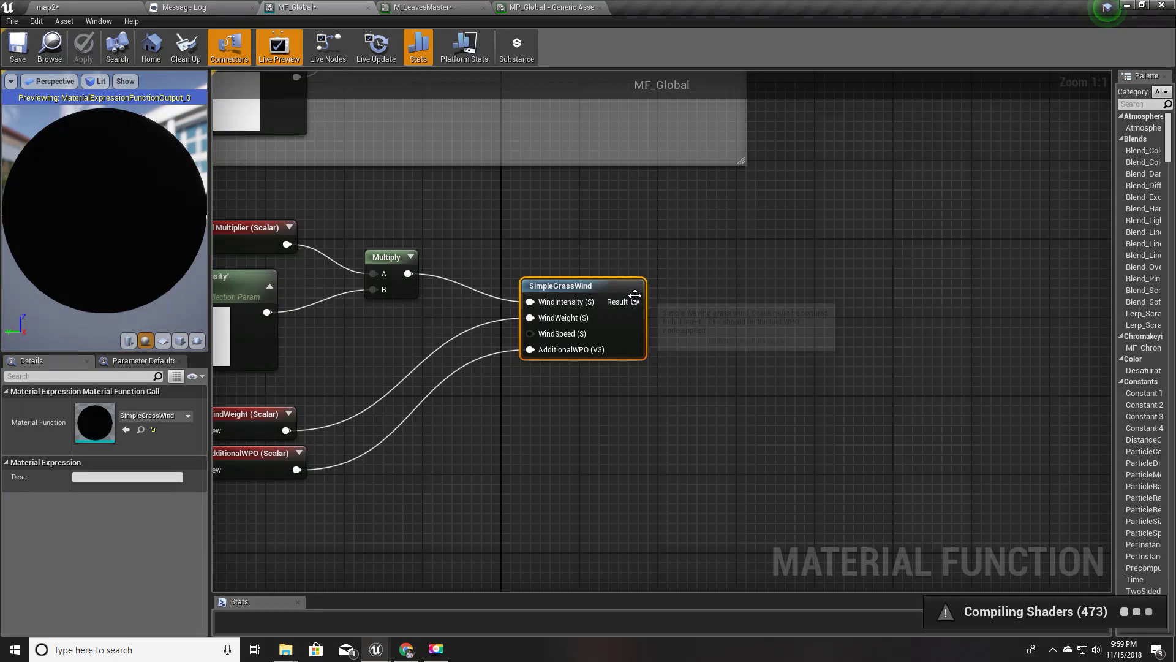
drag(635, 302, 718, 305)
key(Return)
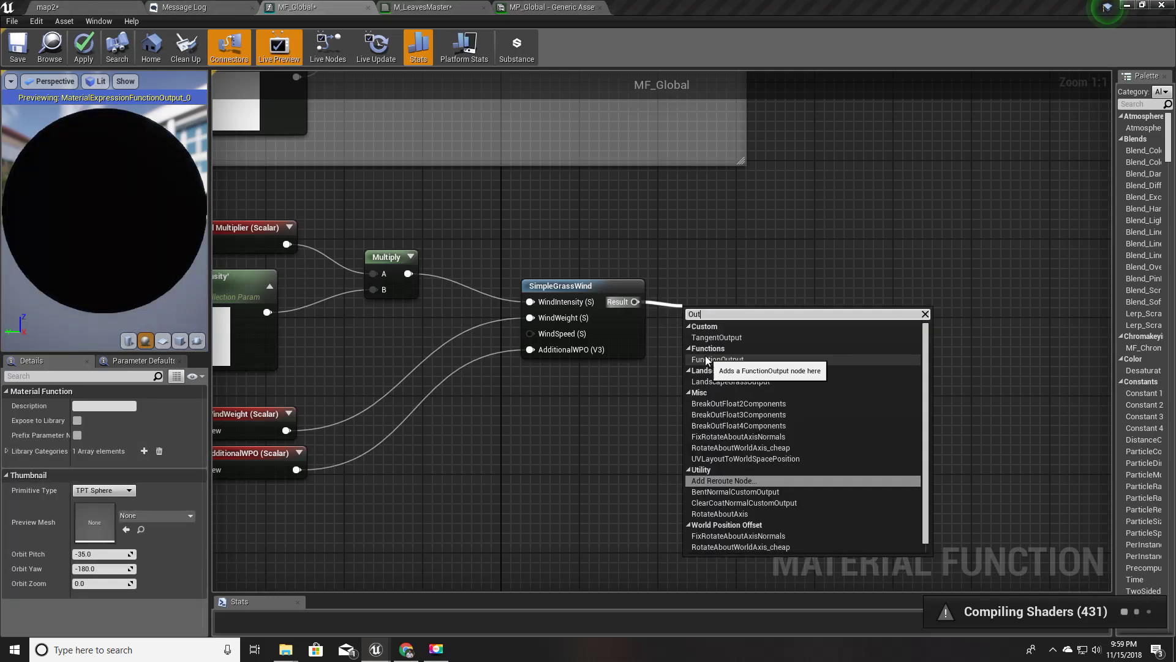
click(731, 358)
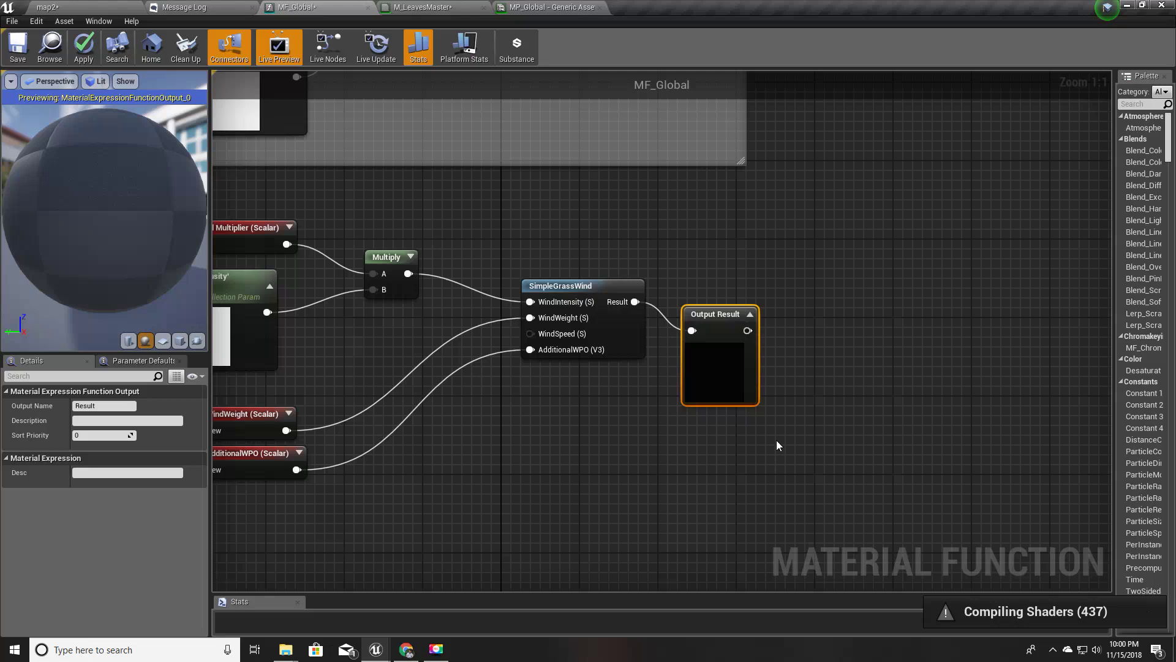
click(83, 47)
- Return to M_LeavesMaster and connect MF_Global's Wind output to the material's World Position Offset
click(552, 7)
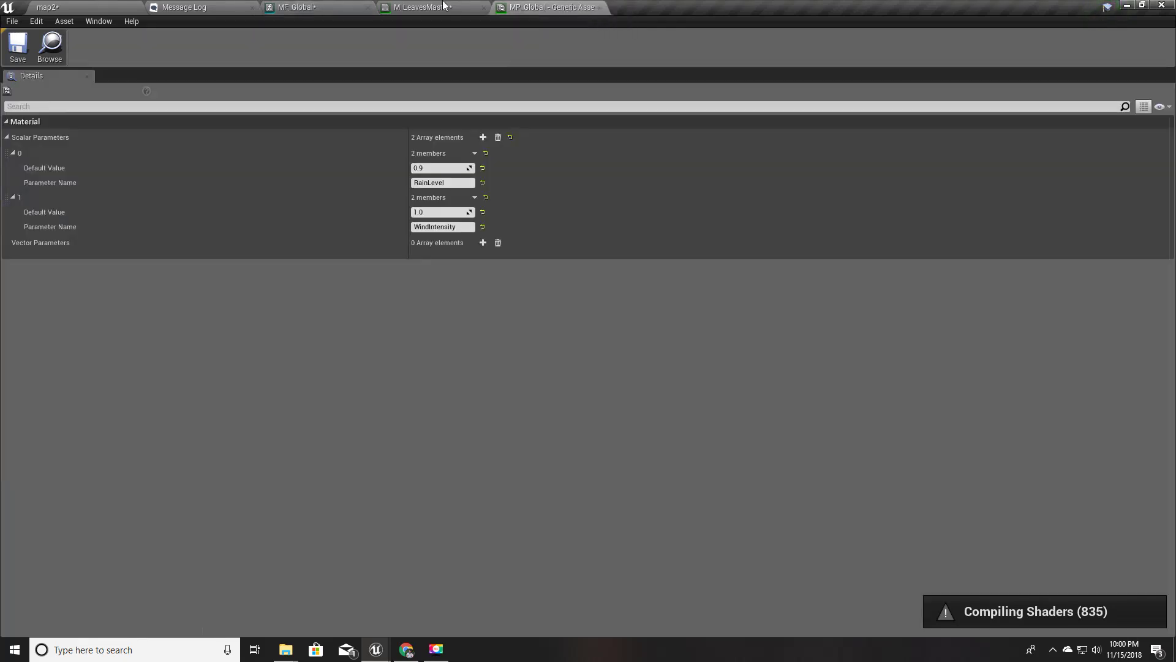
click(444, 6)
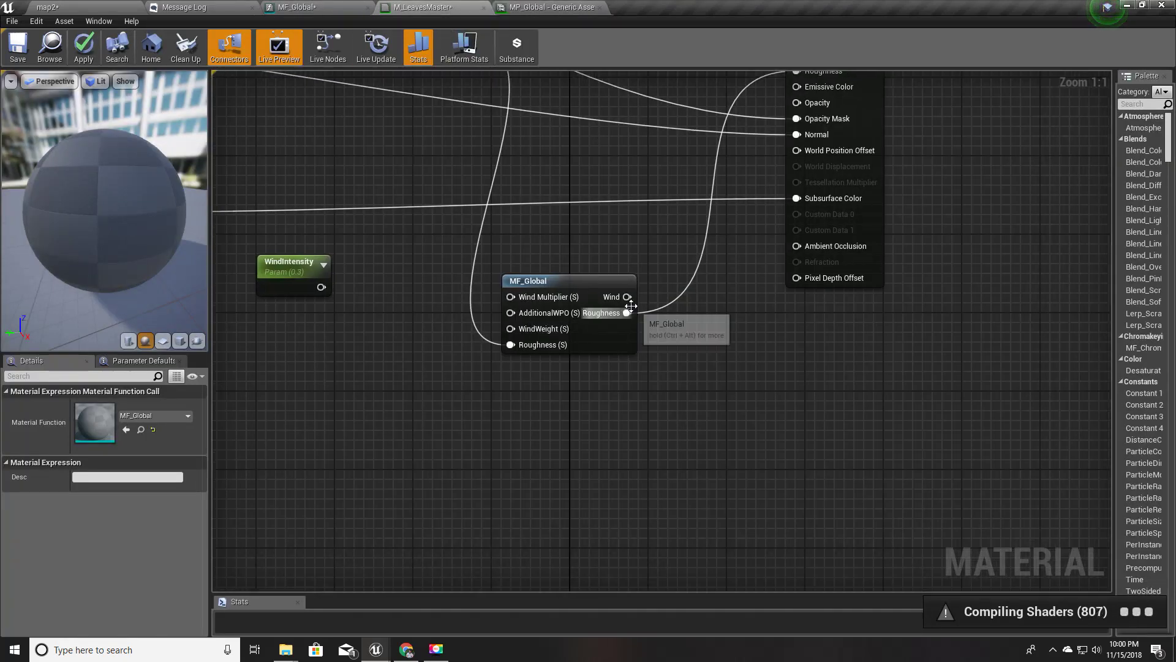
right_drag(680, 273, 579, 317)
drag(527, 340, 639, 229)
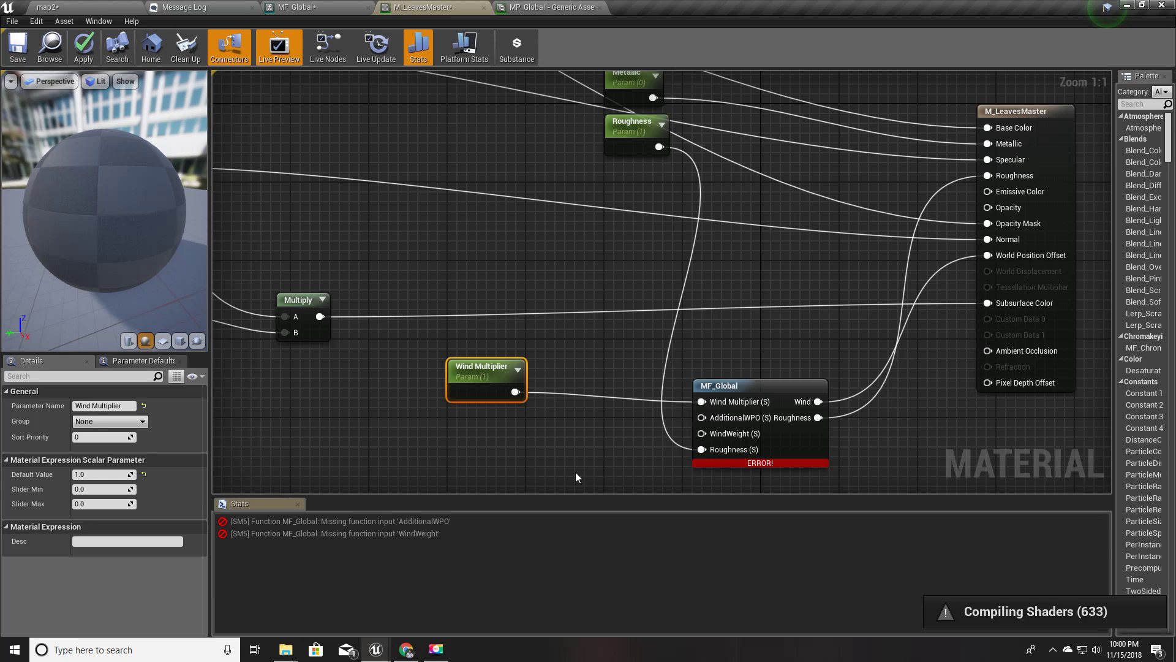
- Nudge the MF_Global node slightly upward beside the Wind Multiplier parameter
scroll(576, 472, down, 2)
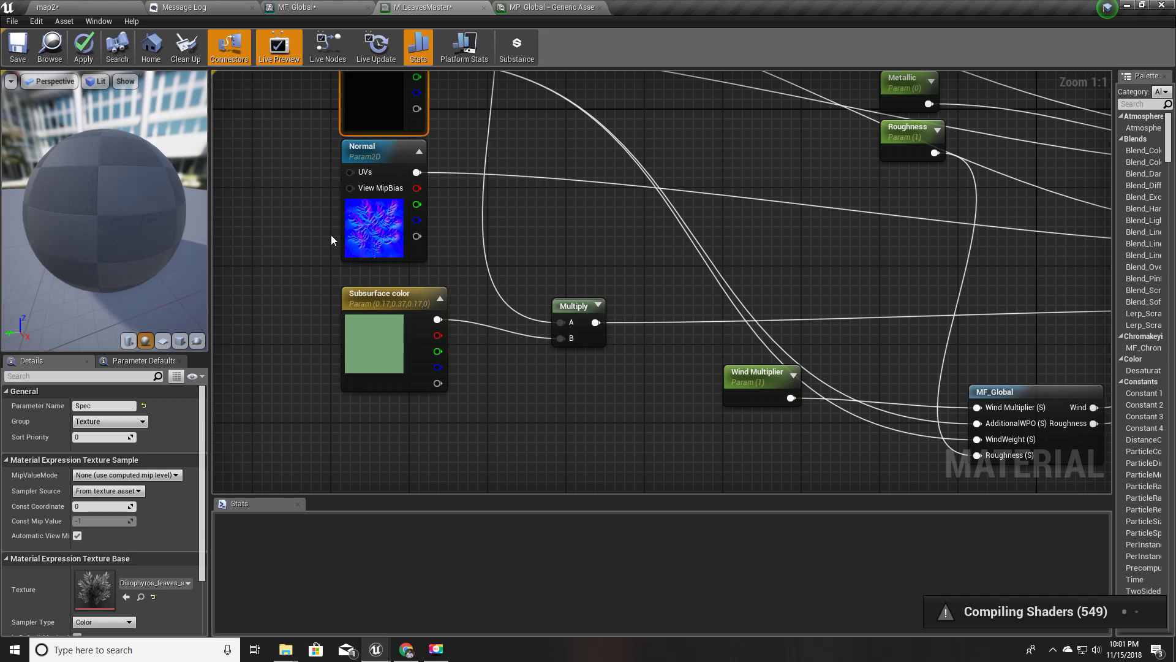
right_drag(760, 392, 542, 270)
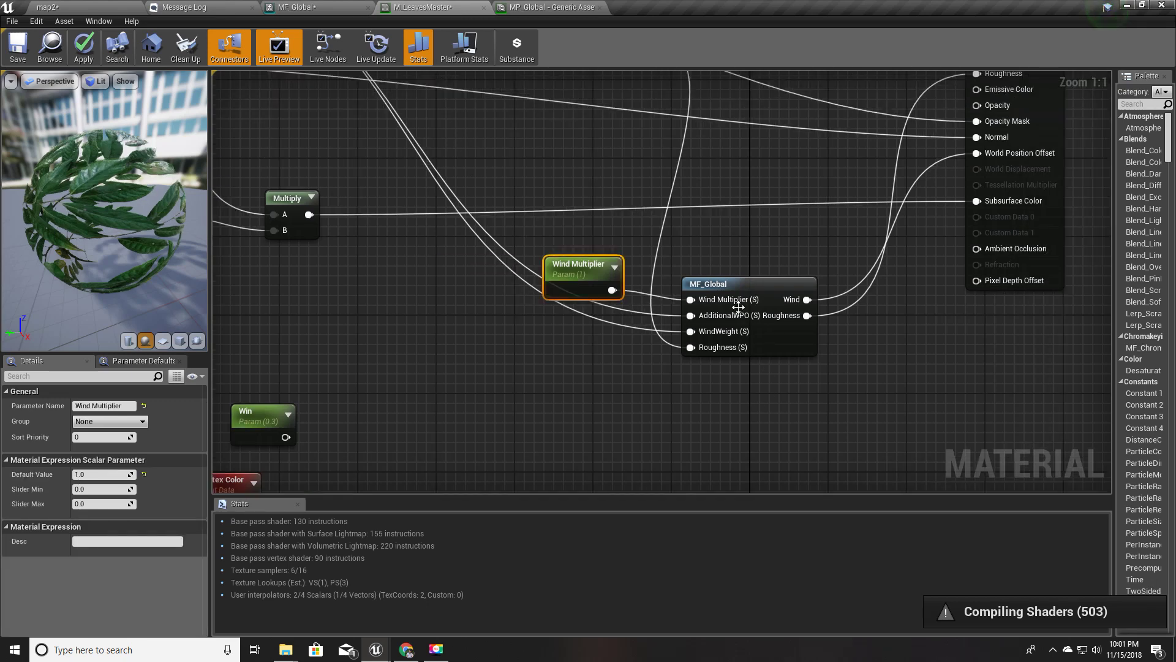
drag(714, 291, 713, 271)
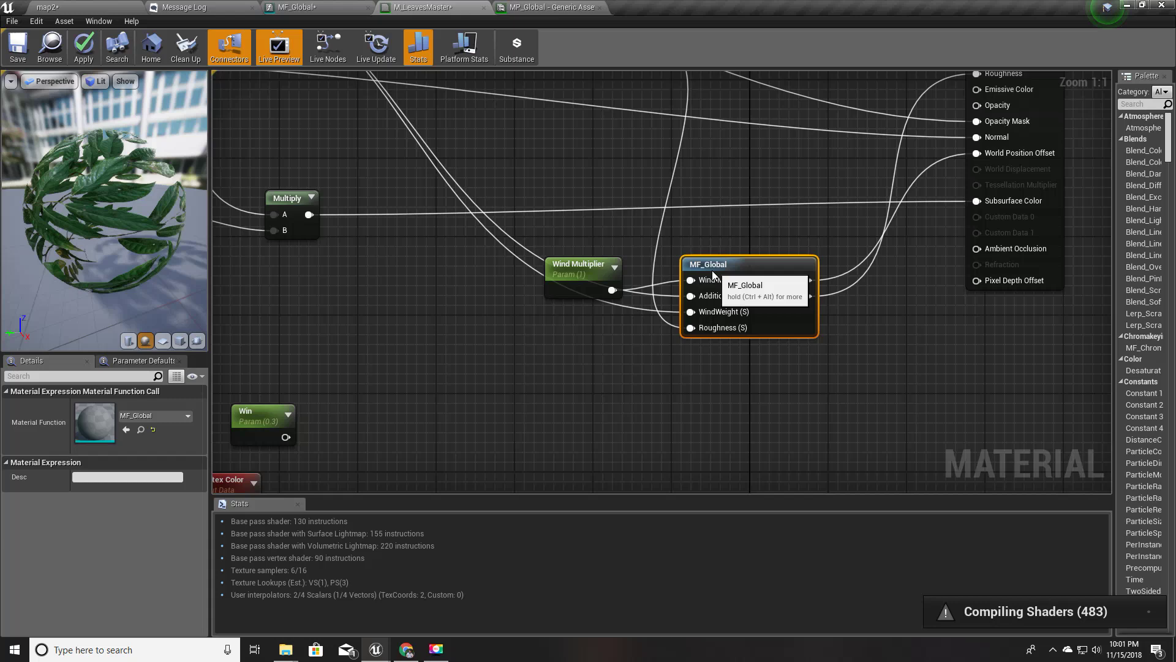
- Apply the M_LeavesMaster changes and switch back to the map2 level
click(84, 53)
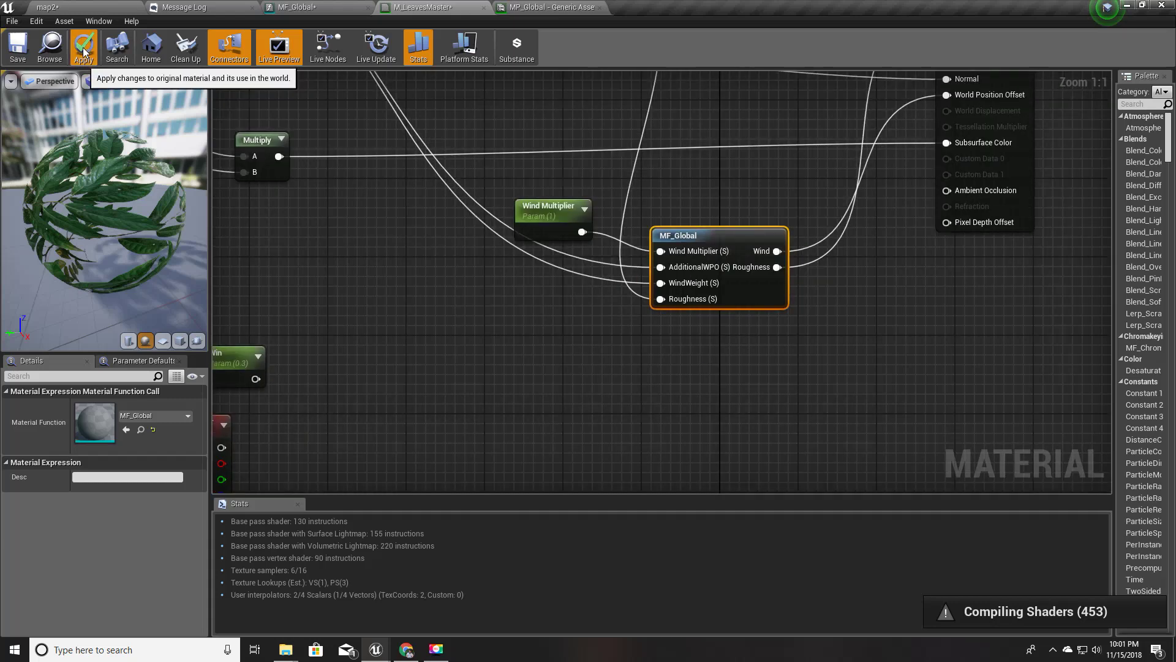
click(83, 49)
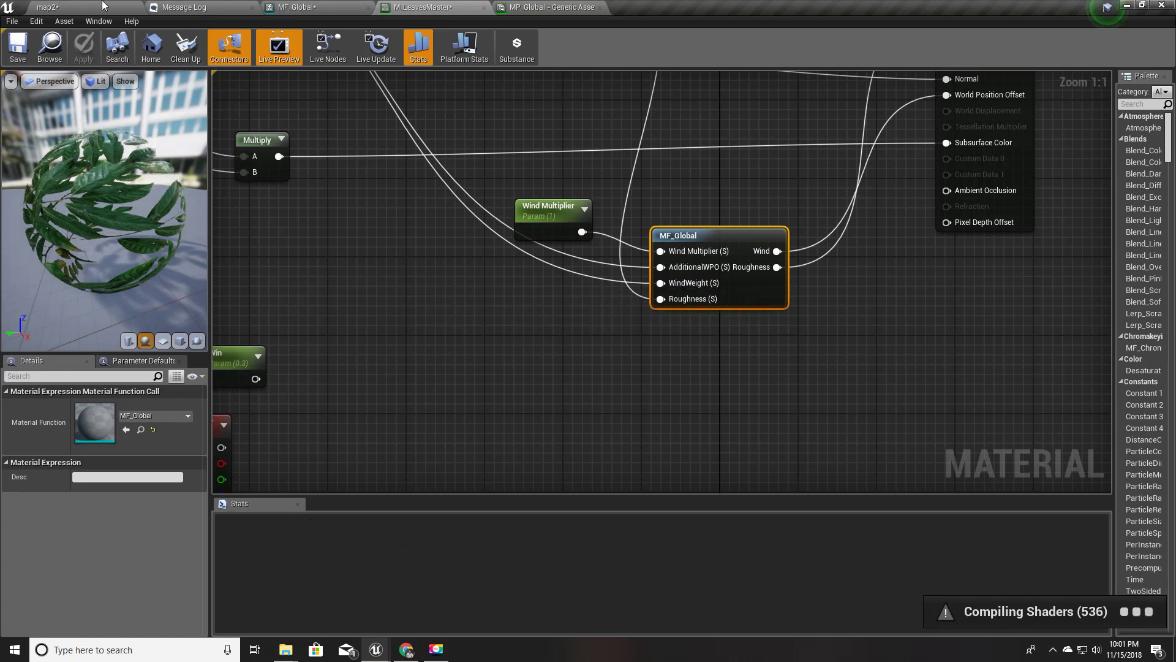
click(102, 6)
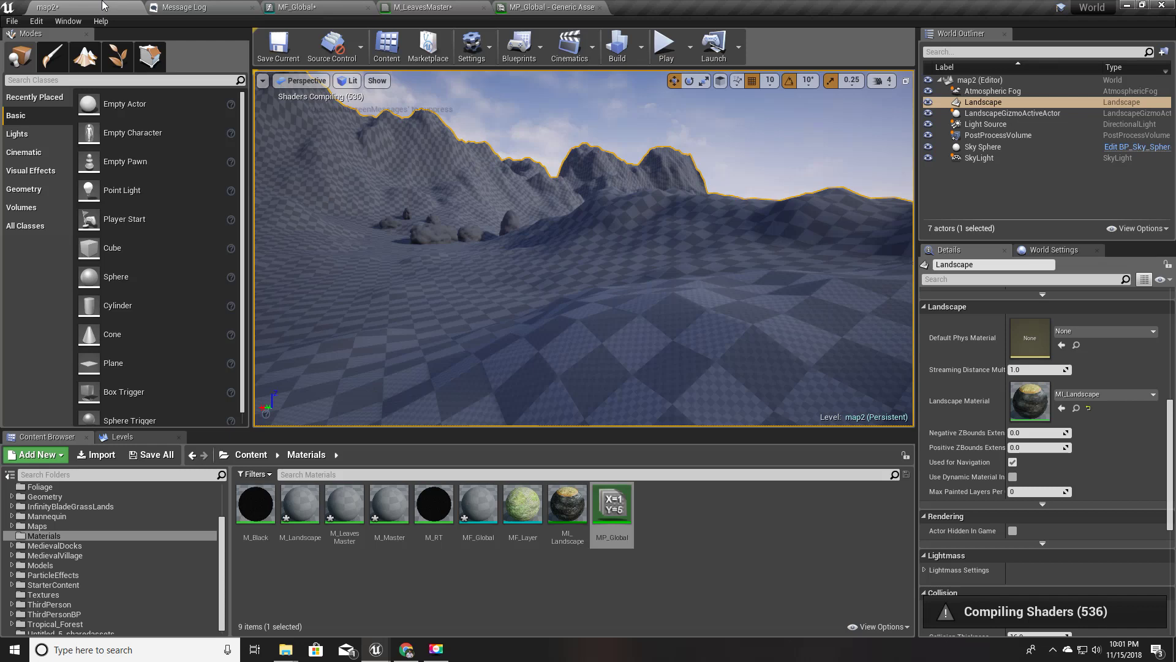
- Open the M_Landscape material and shift its MF_Global node slightly down and left, above the BreakMaterialAttributes connections
right_drag(702, 330, 685, 373)
key(w)
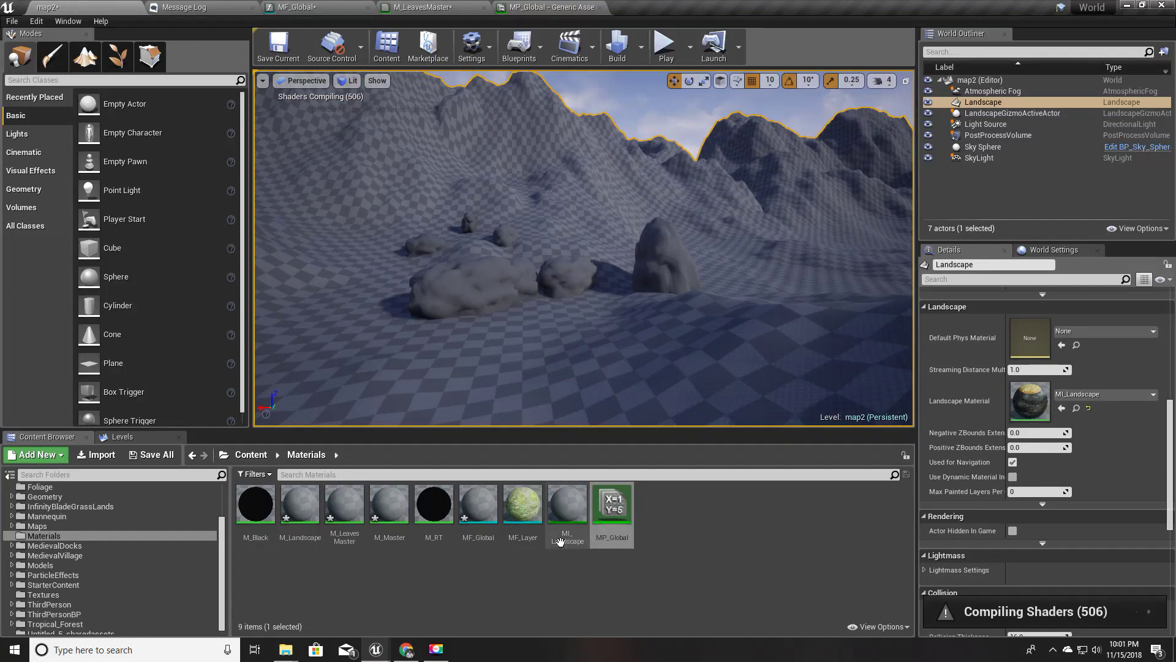
double_click(300, 513)
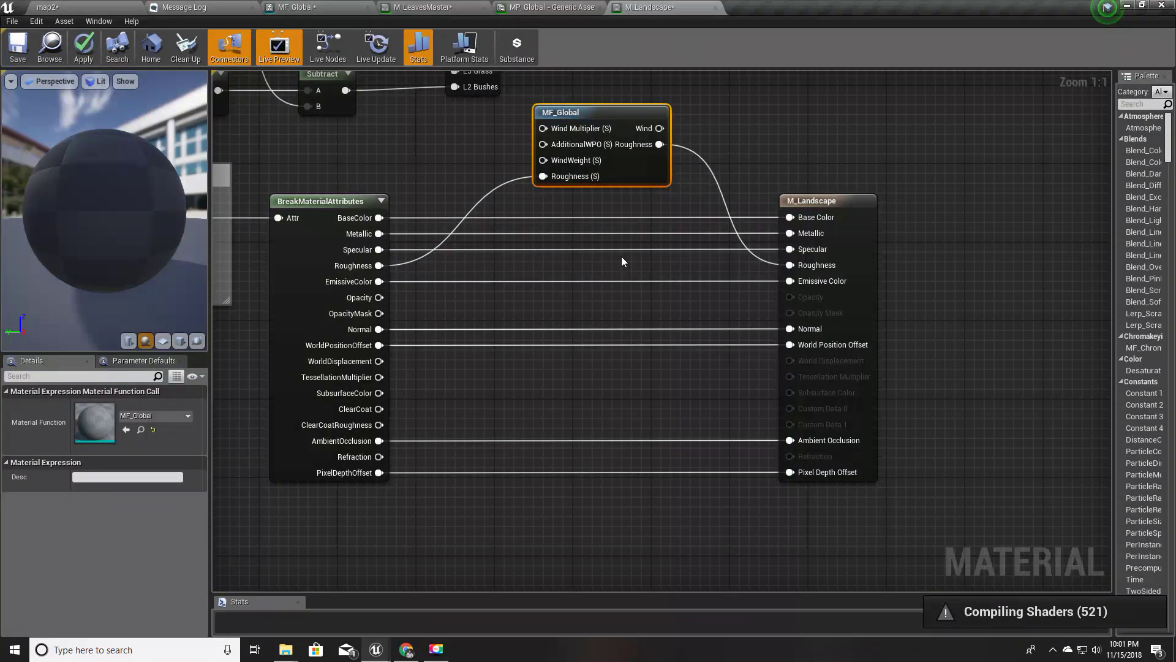
right_drag(621, 256, 648, 405)
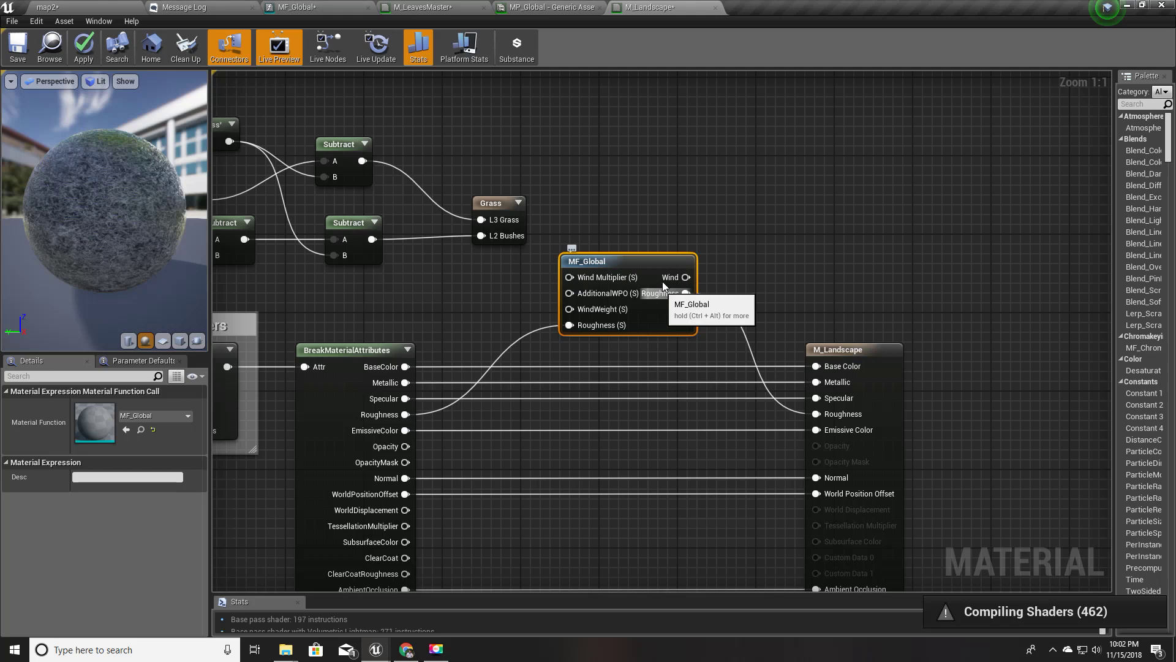
drag(663, 315, 643, 334)
right_drag(643, 335, 610, 329)
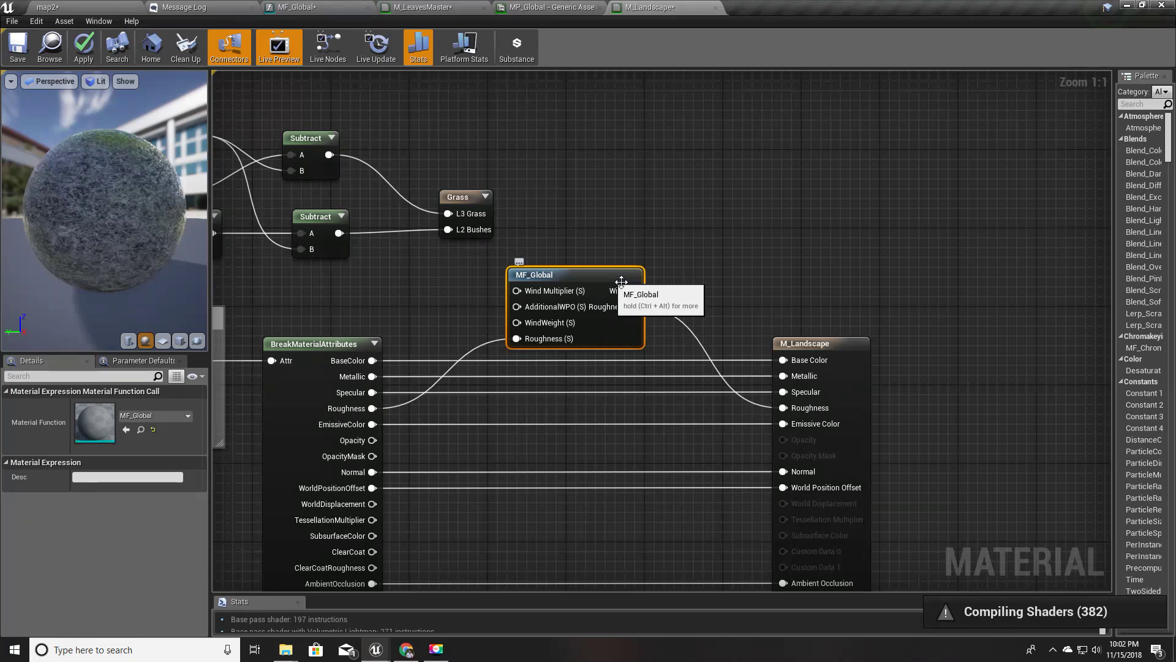
- Return to the map2 level and open the MP_Global parameter collection in its own floating window over the level
click(60, 8)
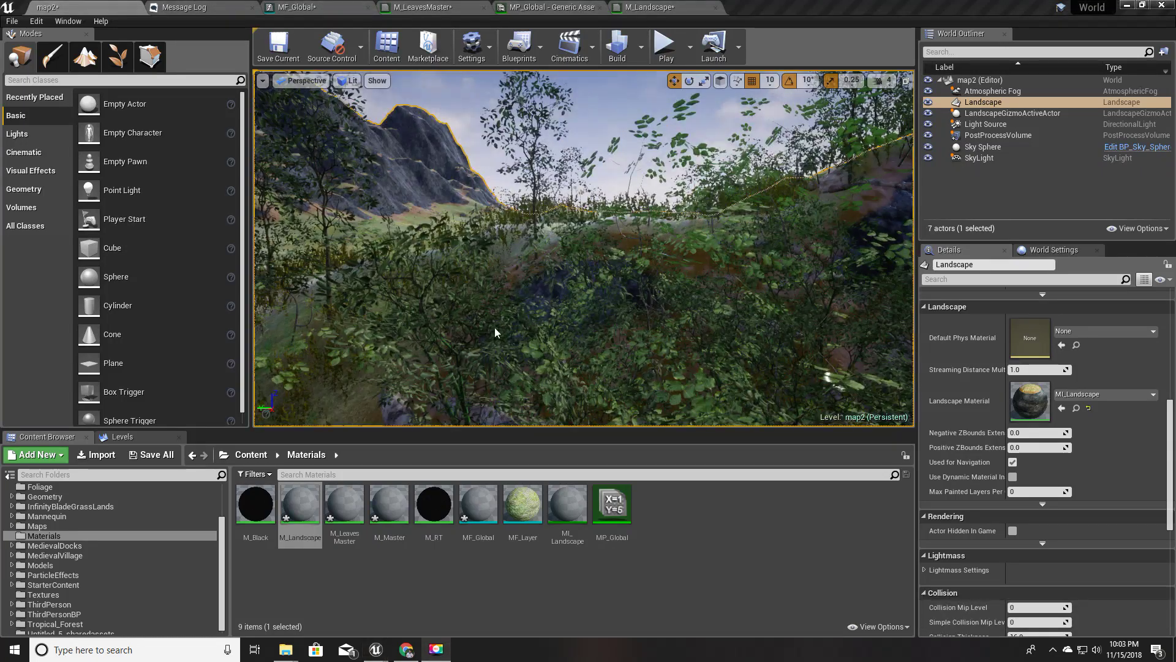
right_drag(554, 339, 549, 330)
double_click(622, 493)
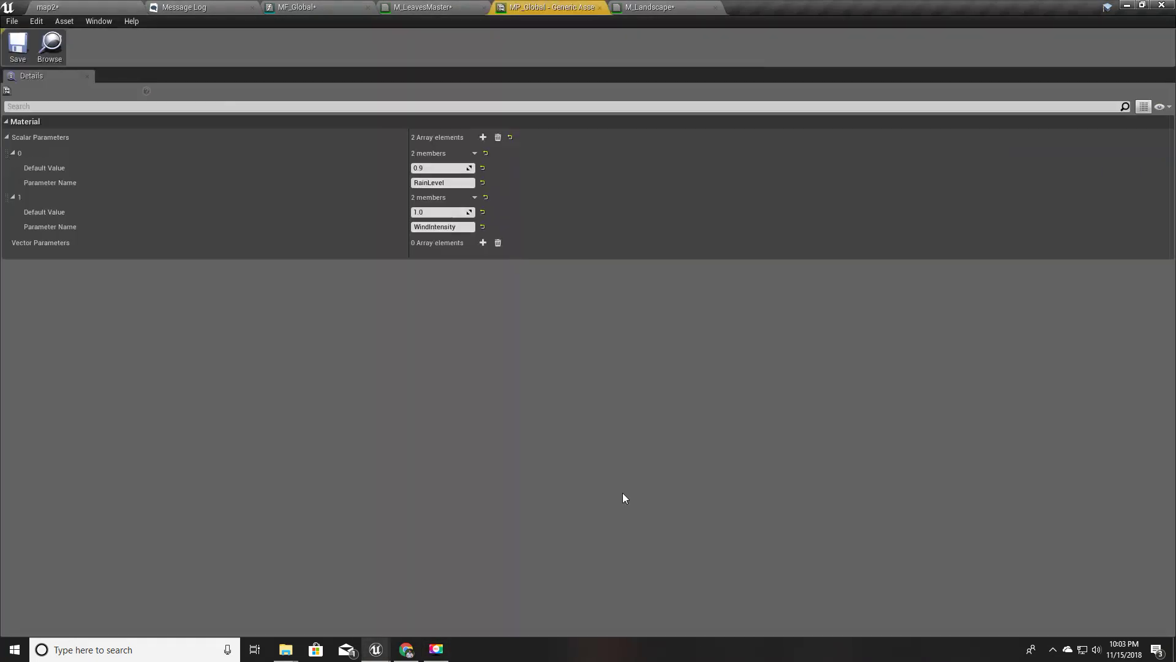
drag(552, 7, 569, 299)
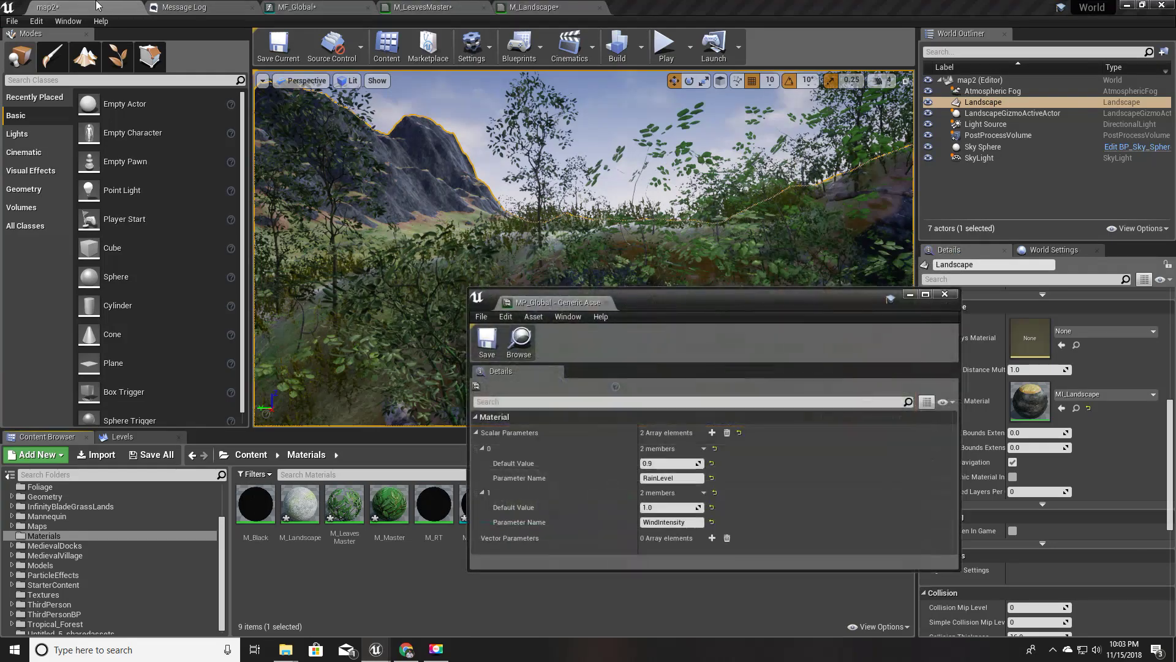
- Show the level viewport in full screen, then narrow the floating MP_Global window and move it clear of the central foliage
key(F11)
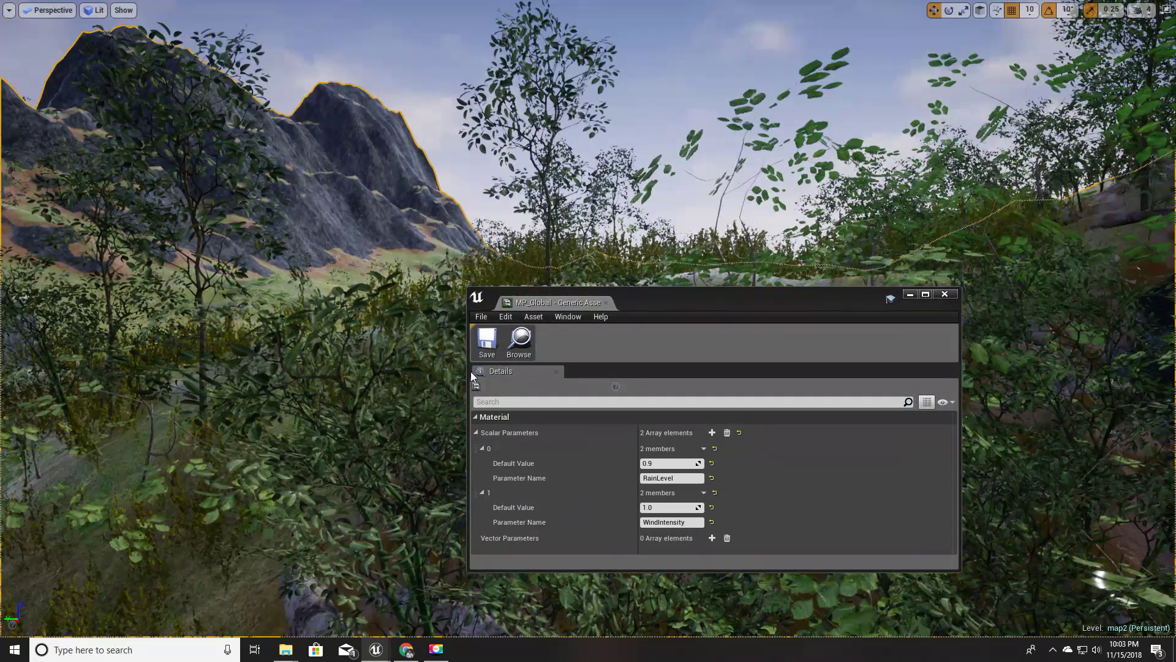
drag(470, 372, 748, 371)
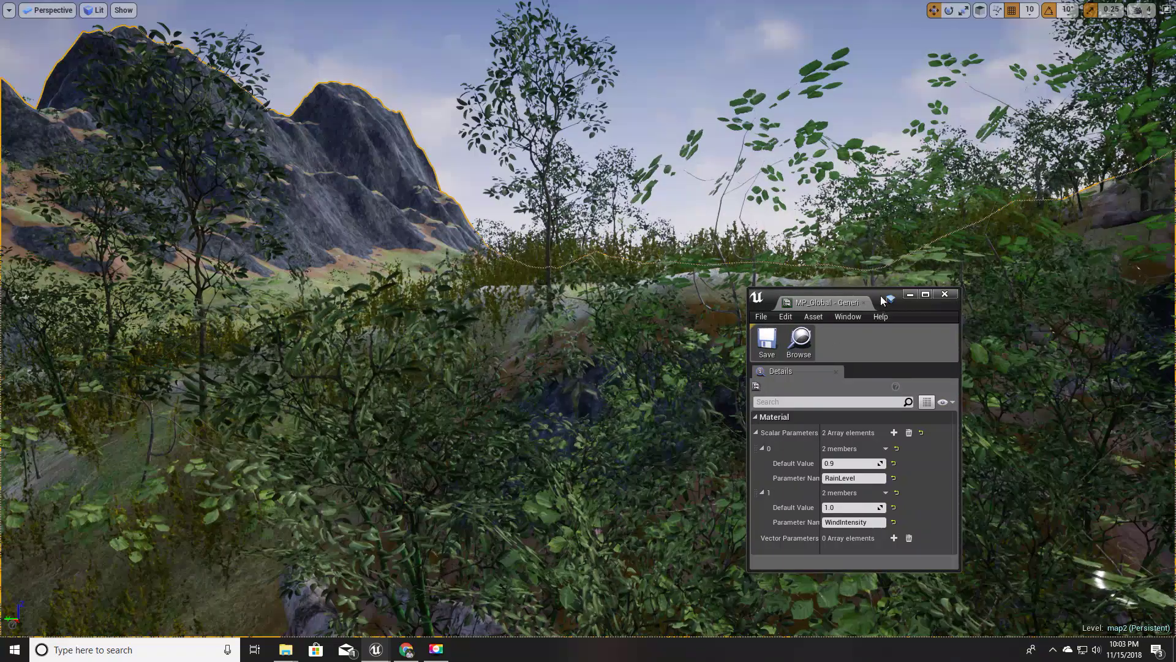
drag(876, 294, 990, 216)
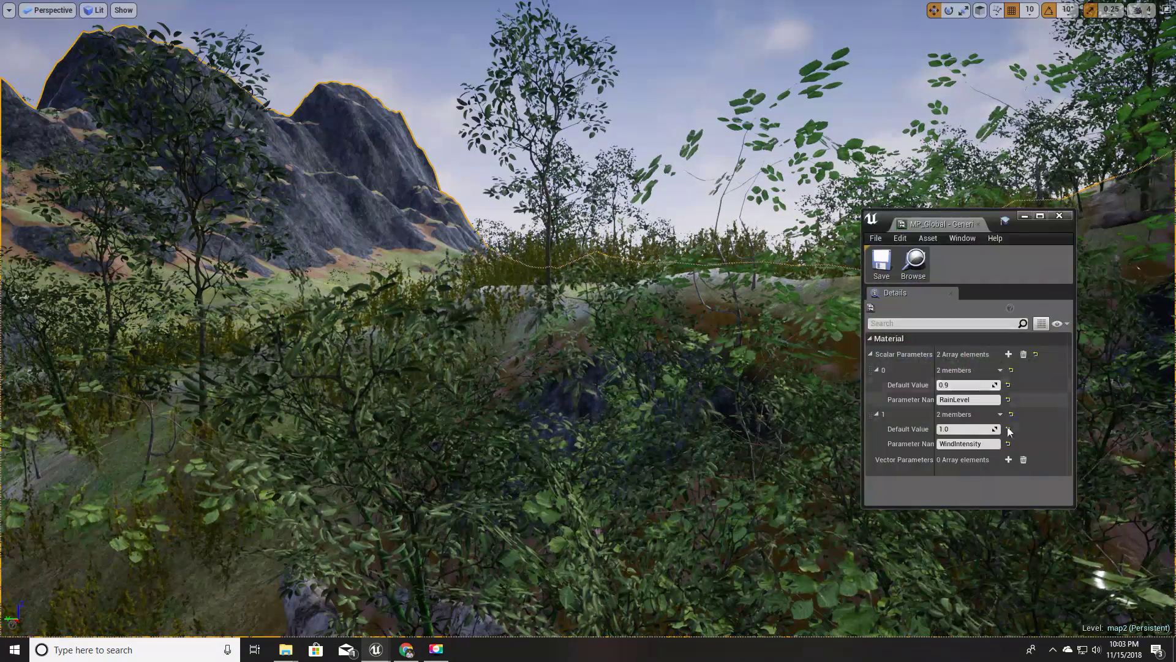
- Test the foliage's wind with WindIntensity default values of 0.0 and 5.0 in MP_Global
click(974, 429)
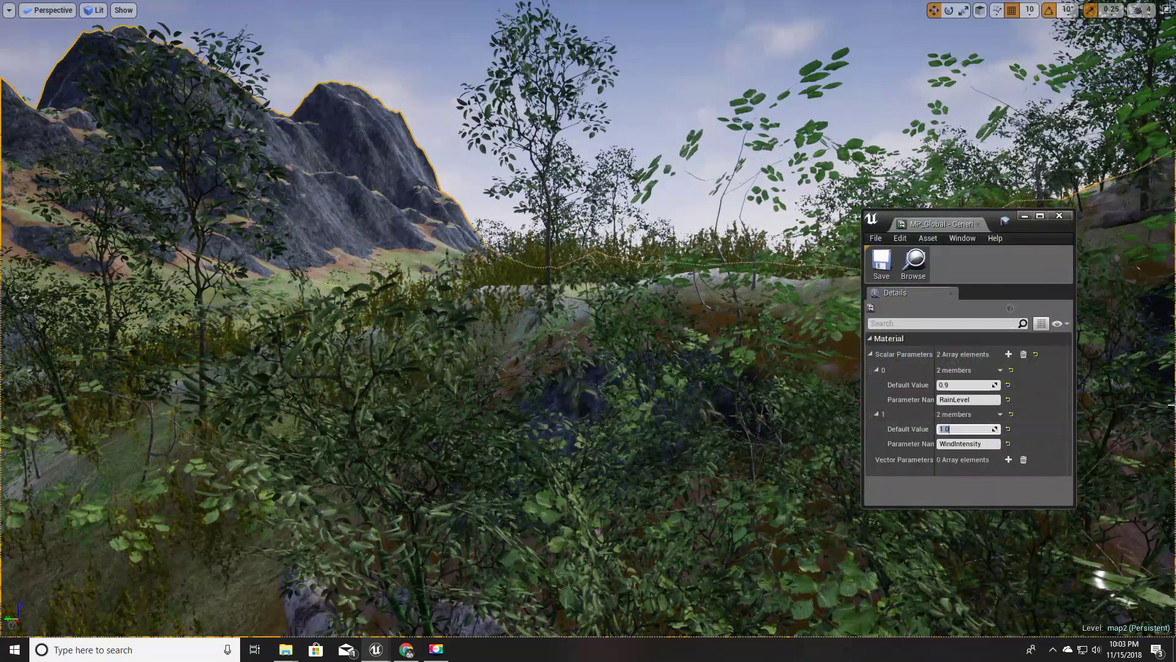
text(0.0)
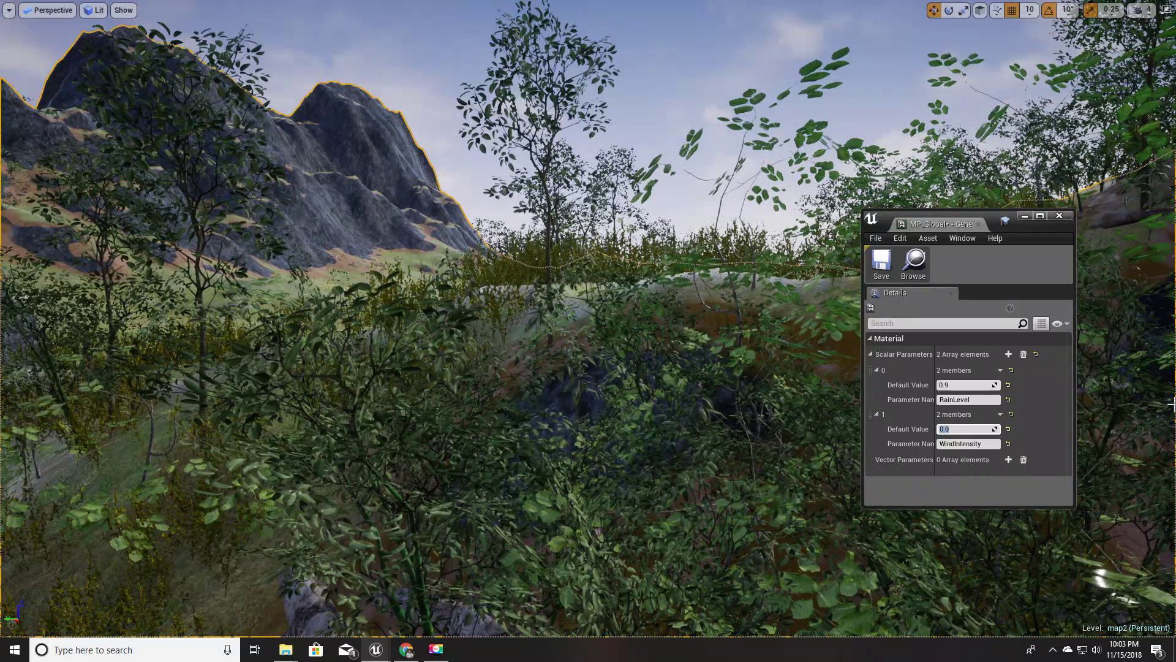
text(.0)
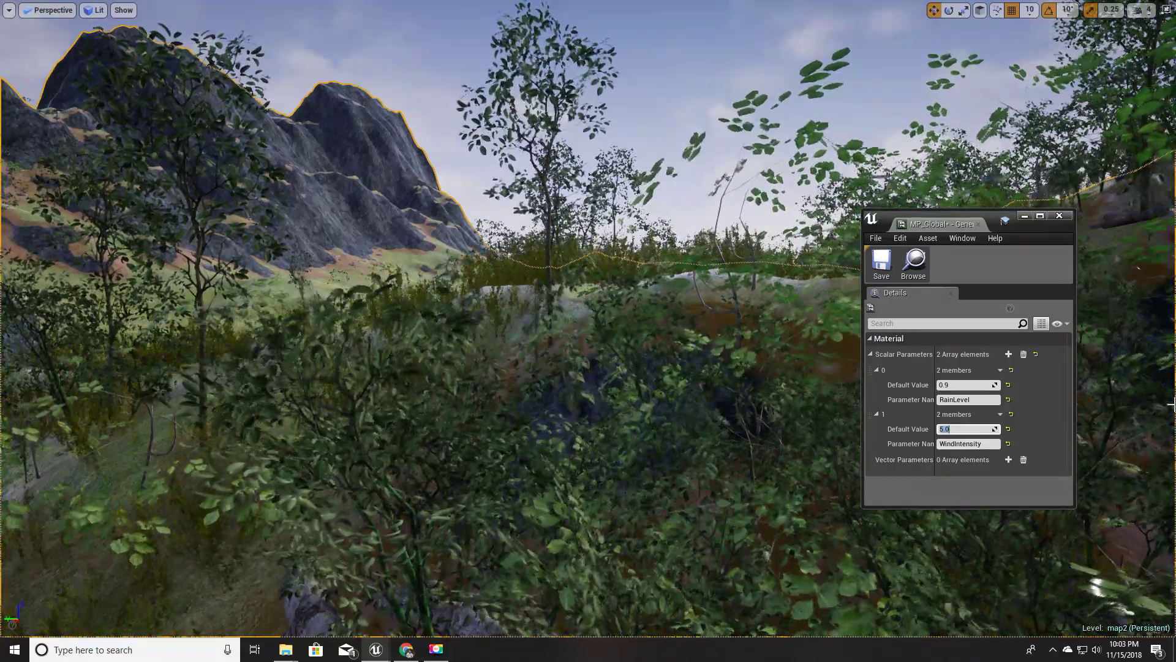
- Try stronger WindIntensity default values of 10.0 and 20.0, then reduce the value to 2.0
text(10)
key(Return)
key(BackSpace)
key(BackSpace)
text(2)
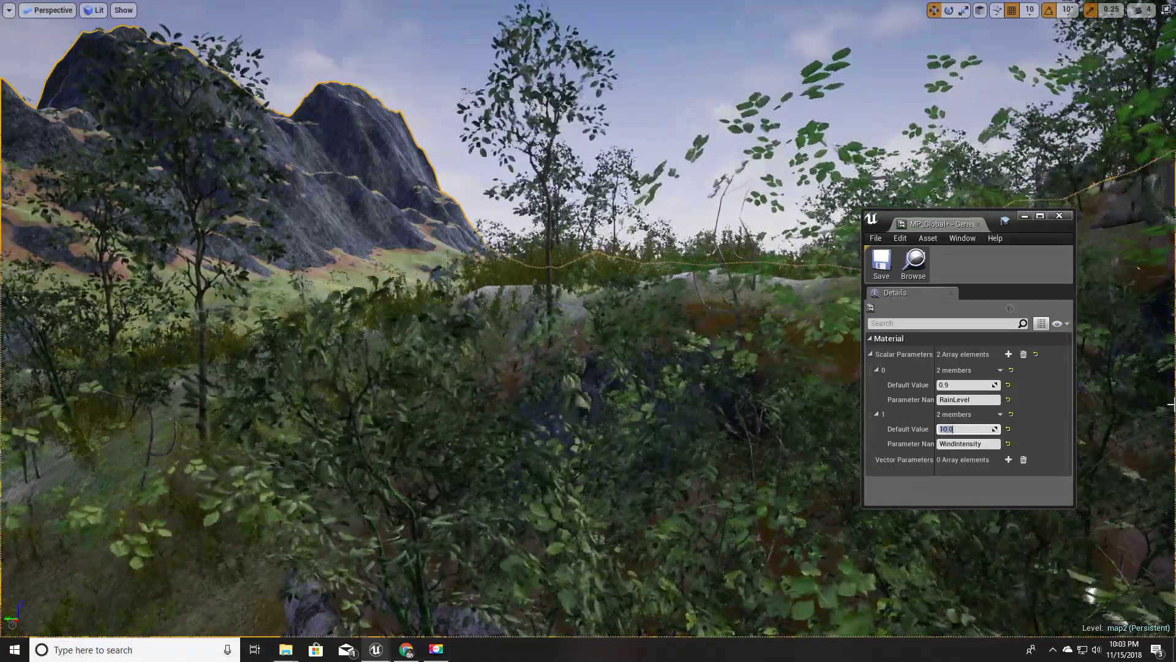
text(0.0)
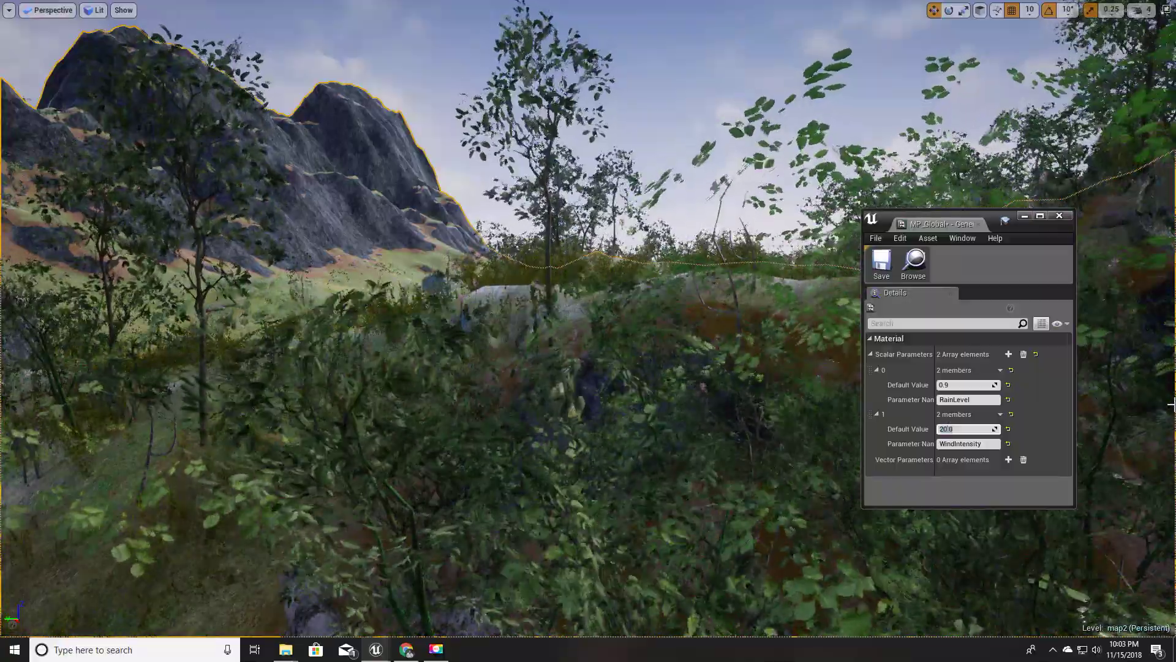
key(Return)
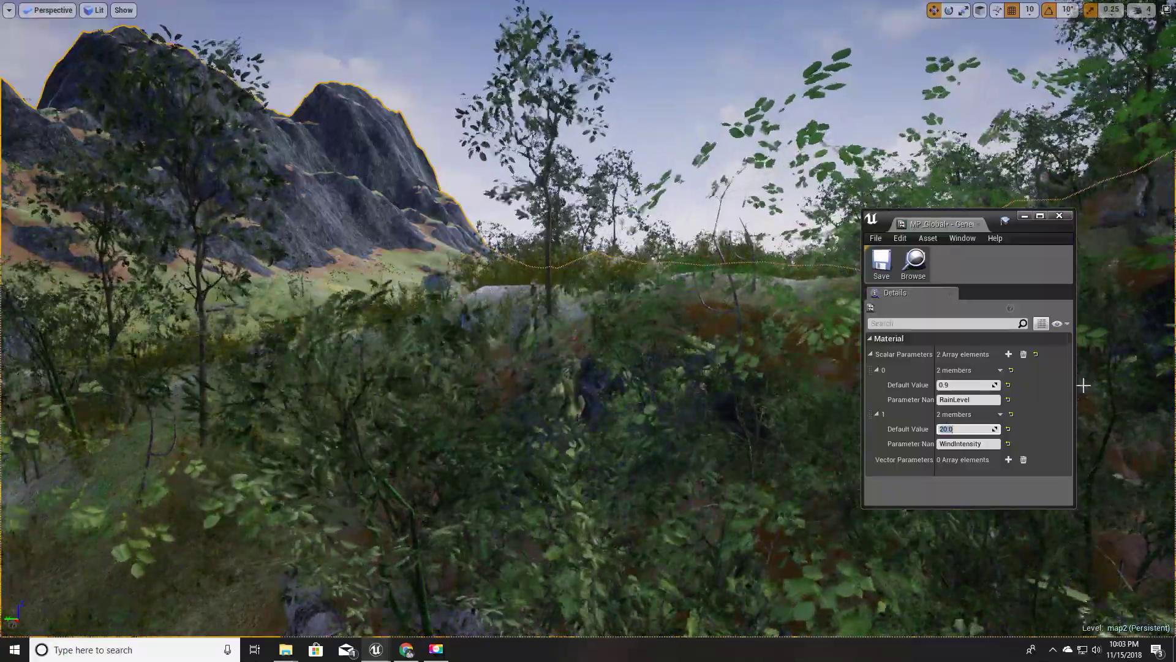
key(Return)
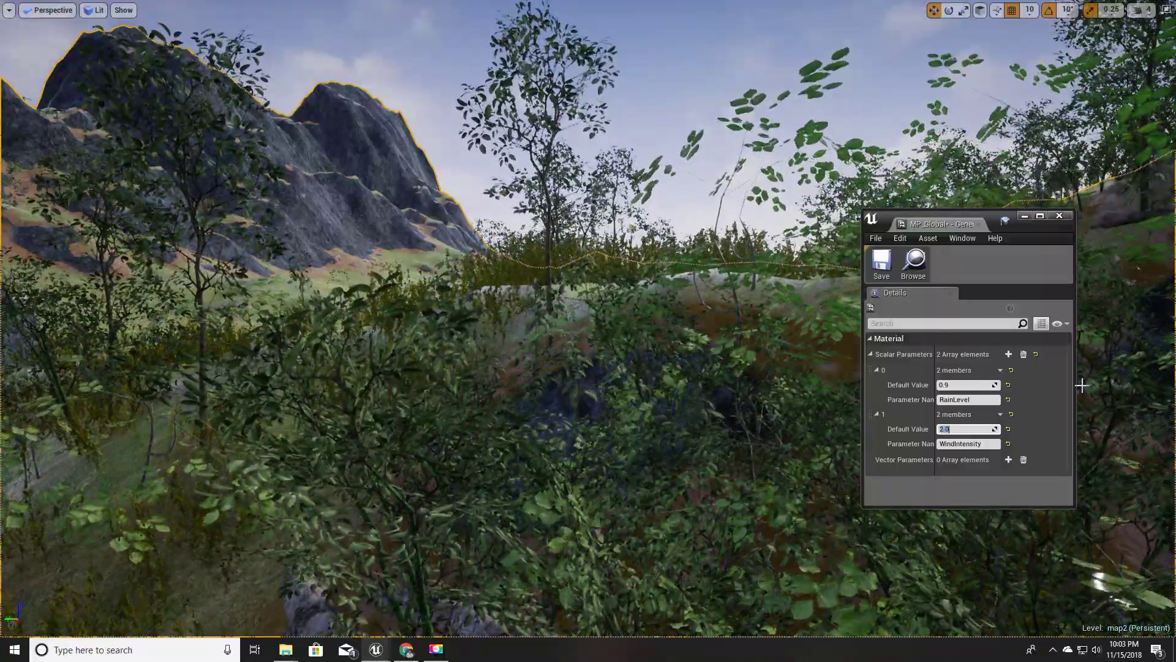
- Raise the WindIntensity default value to about 7.53 and examine the swaying trees from several places in the landscape
middle_drag(778, 343, 729, 380)
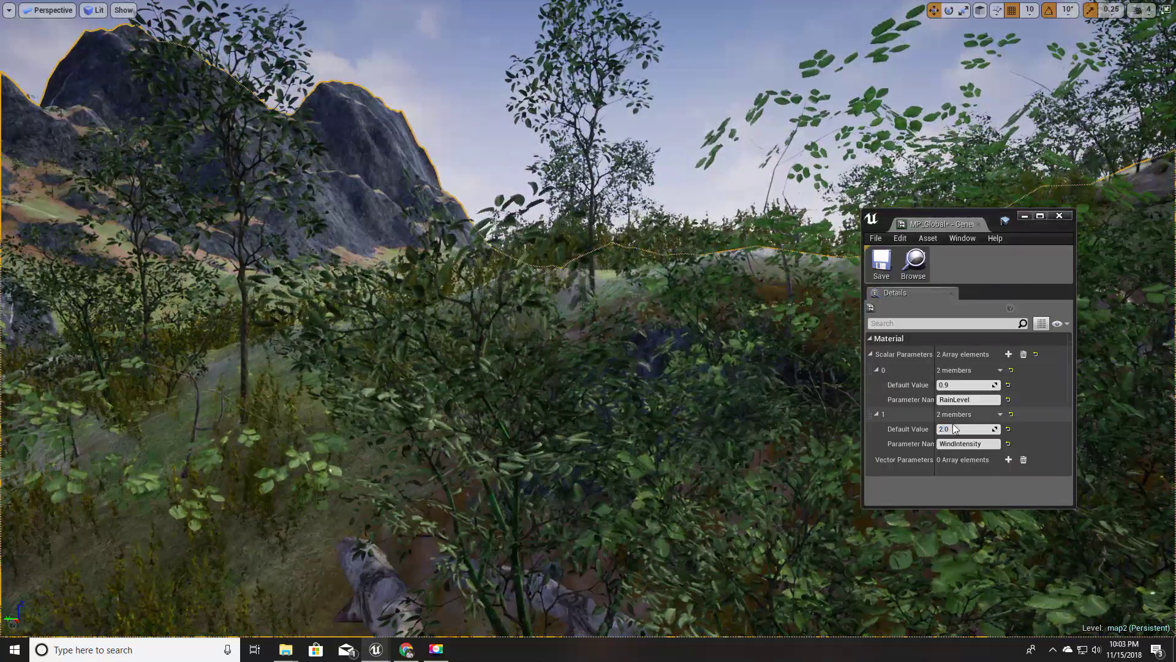
drag(954, 429, 993, 430)
right_drag(790, 379, 747, 395)
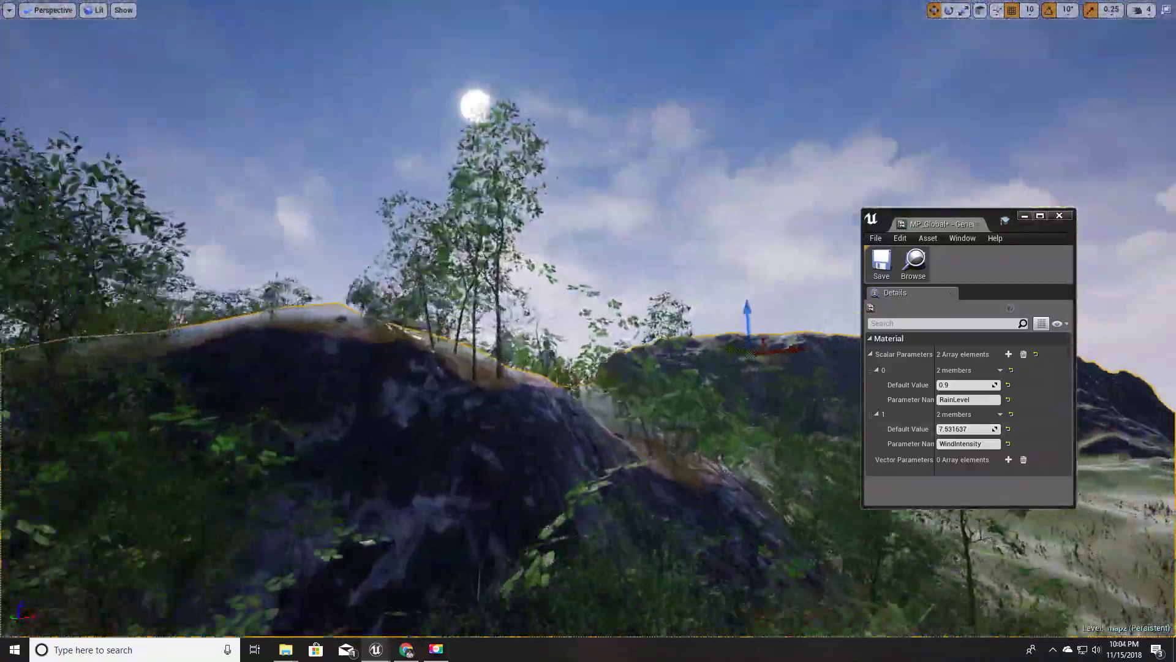
key(w)
right_drag(747, 395, 735, 472)
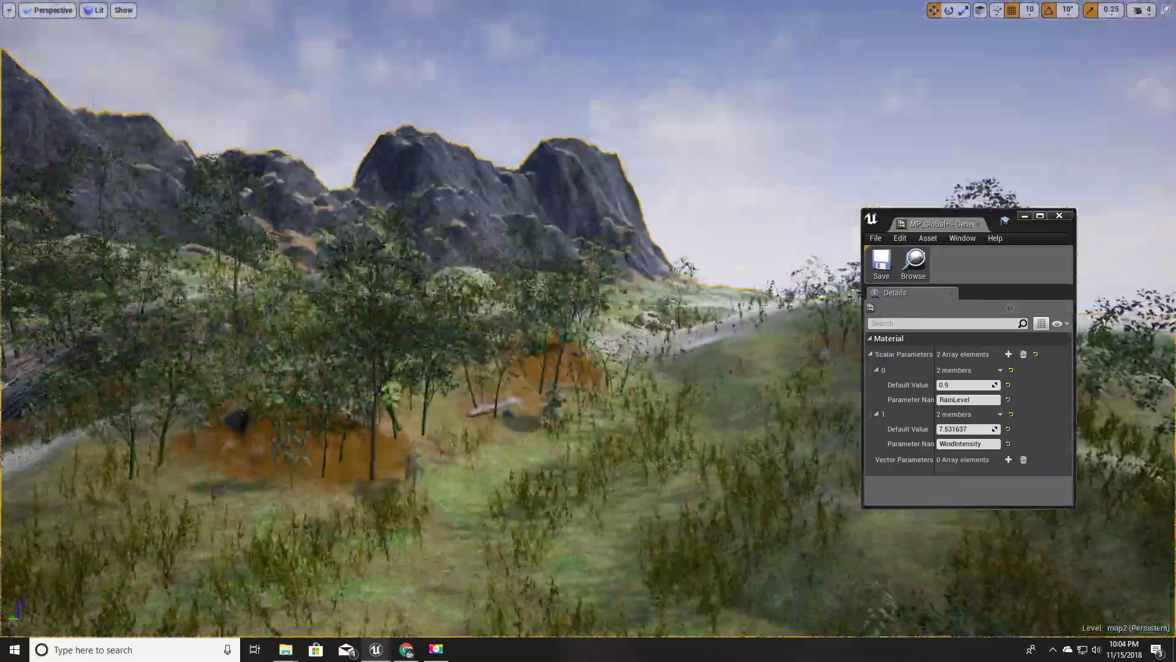
right_drag(588, 343, 502, 322)
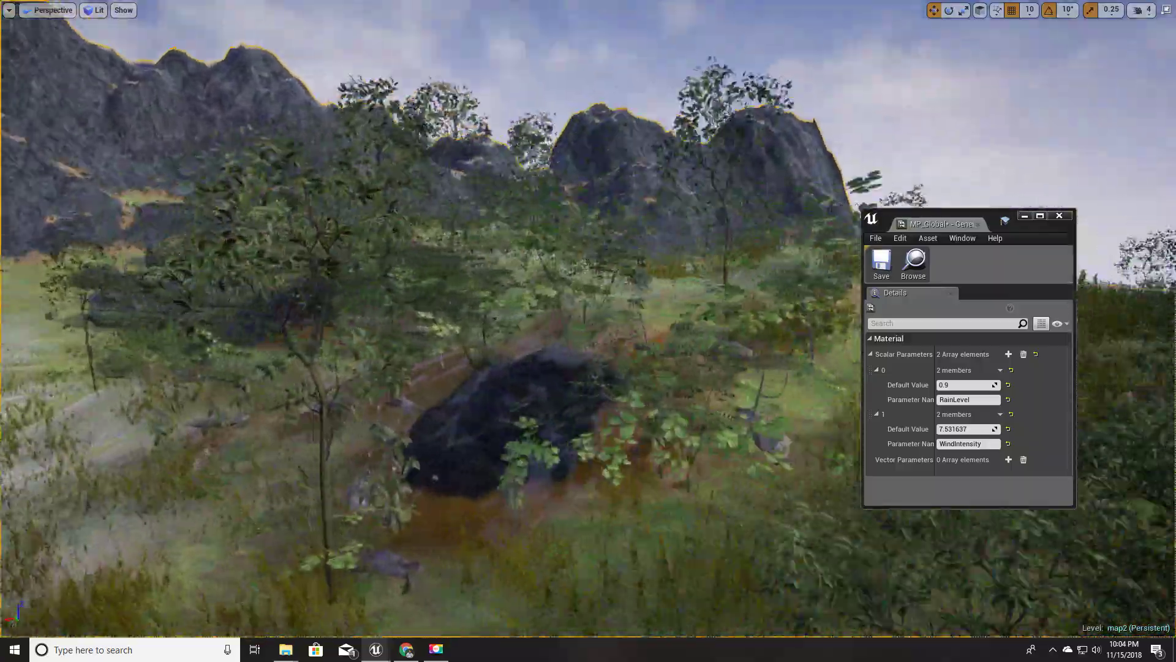
key(s)
mouse_move(588, 343)
right_down()
mouse_move(661, 374)
mouse_move(595, 350)
right_up()
key(w)
mouse_move(650, 404)
right_down()
mouse_move(625, 405)
mouse_move(650, 404)
right_up()
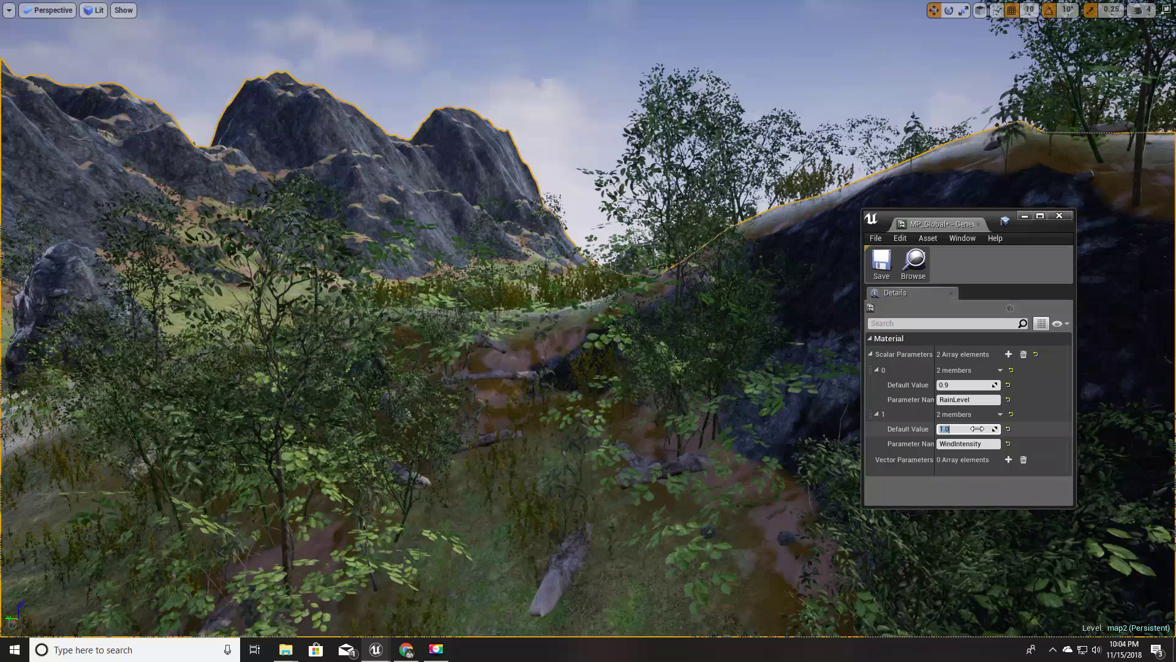
- Examine the trees and shrubs around the rocky slope with WindIntensity at 1.0
right_drag(630, 442, 634, 393)
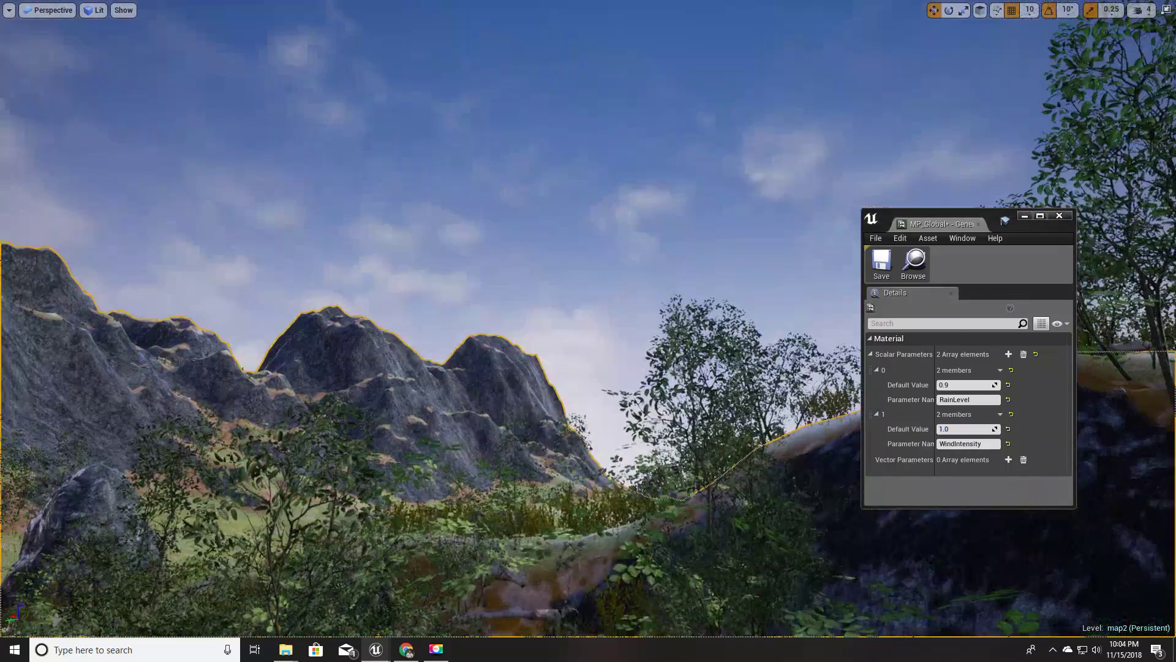
right_drag(598, 441, 539, 436)
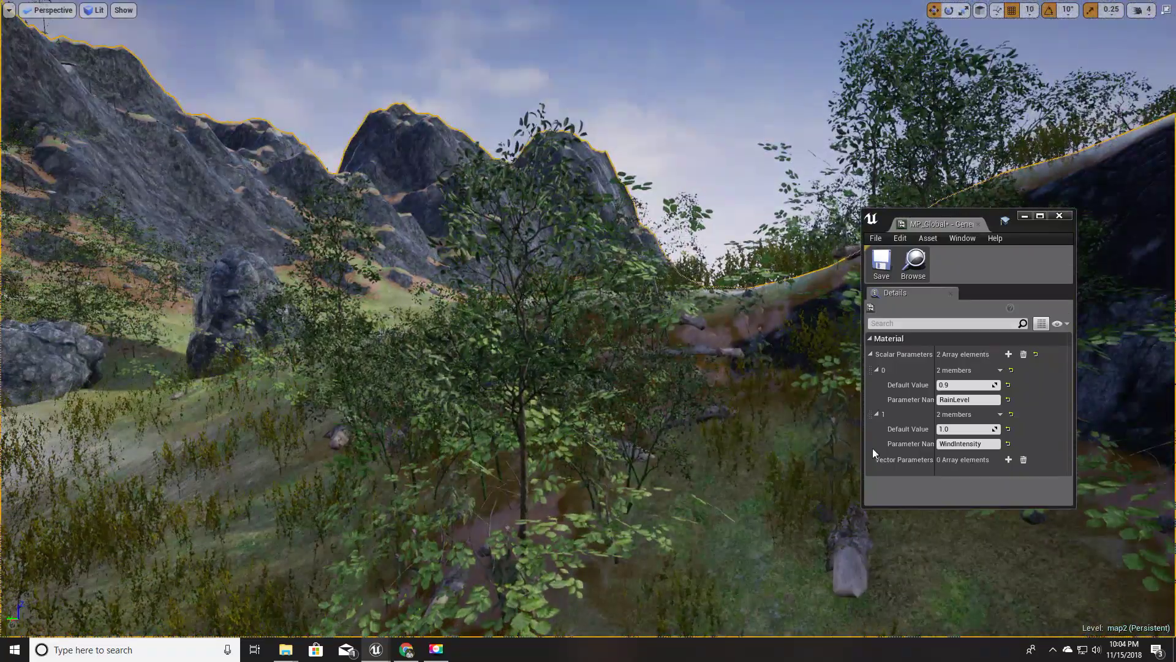
right_drag(633, 481, 659, 474)
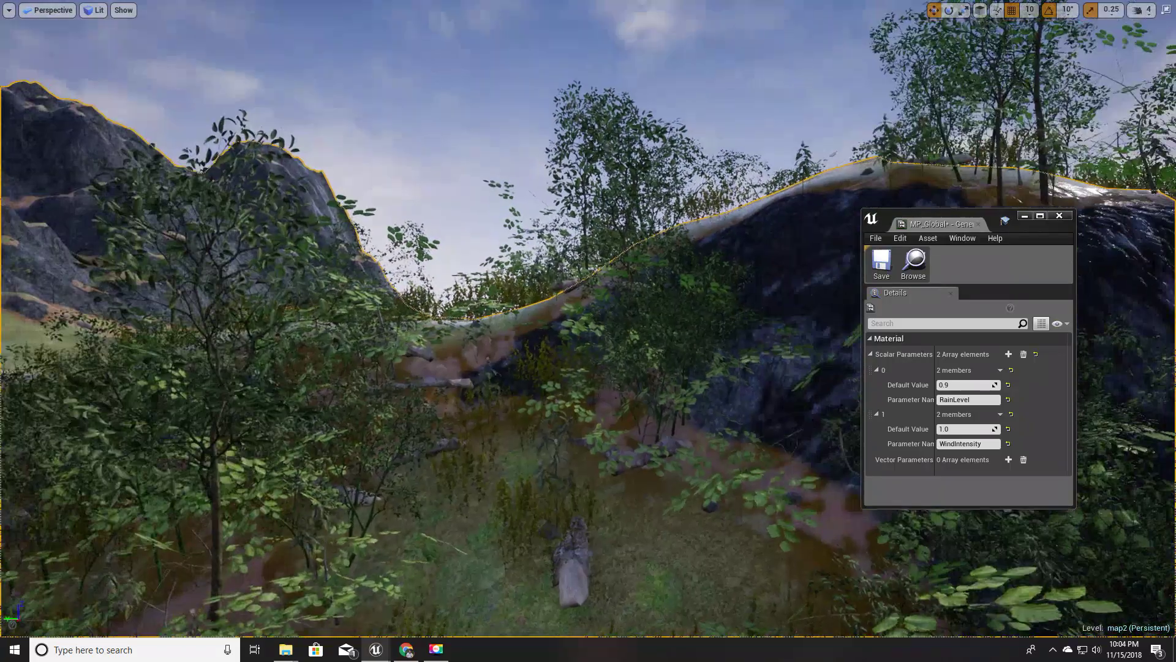
right_drag(1076, 370, 1066, 374)
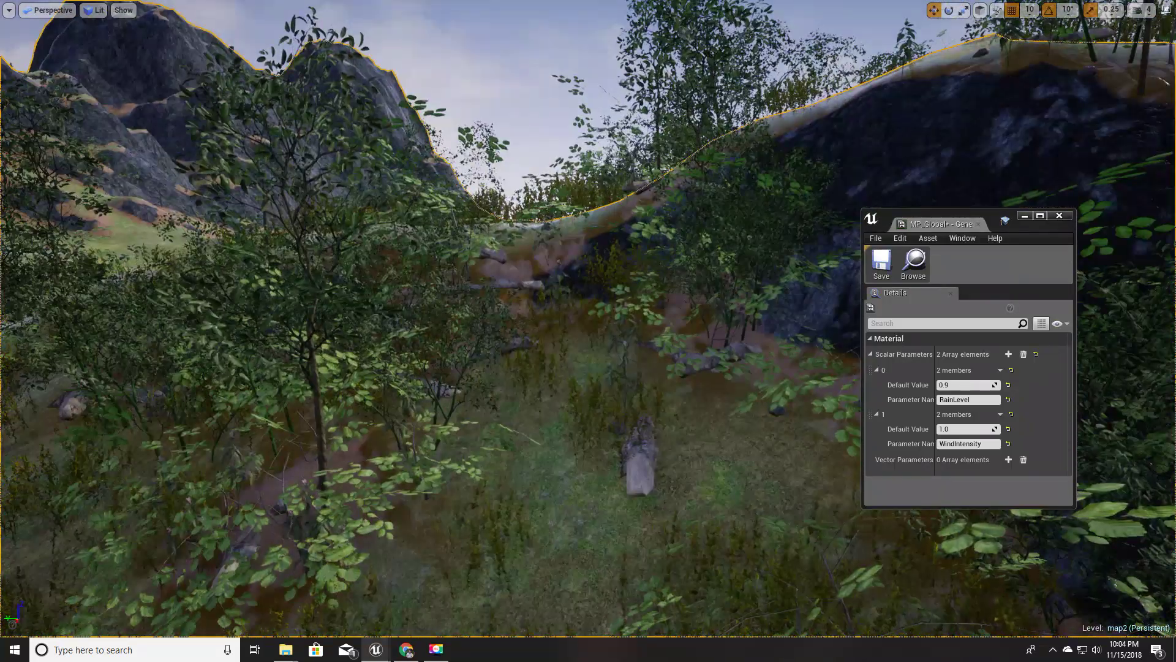